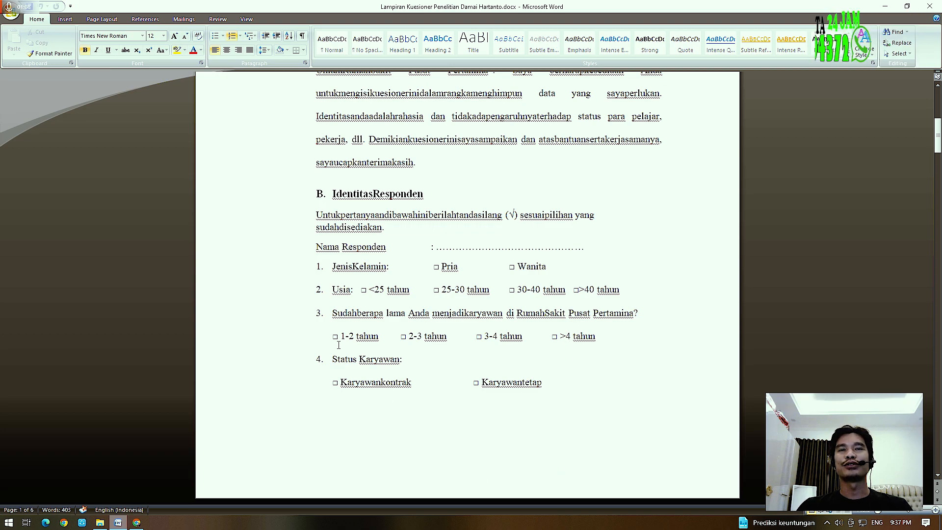
# Insert the missing spaces in "Sudah berapa", "Karyawan kontrak" and "Karyawan tetap" in the respondent identity section
pyautogui.scroll(-1, 353, 360)
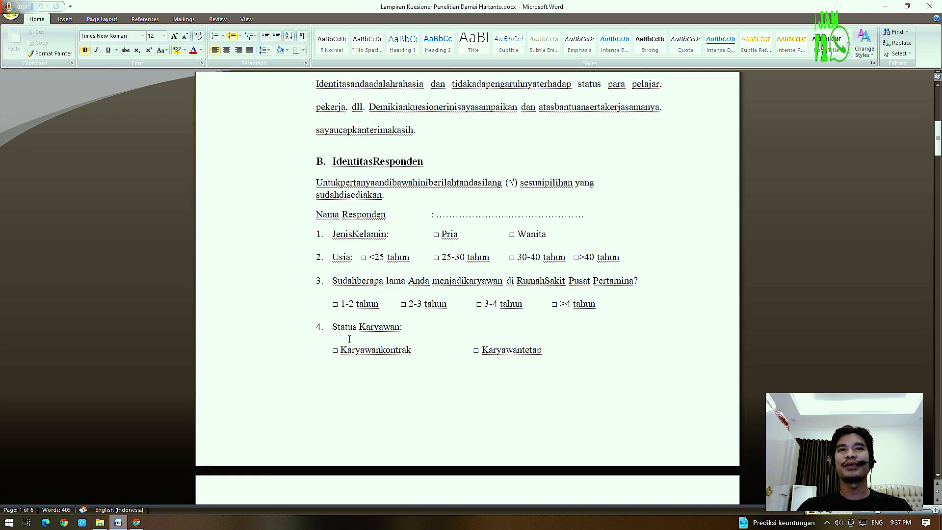
pyautogui.click(362, 262)
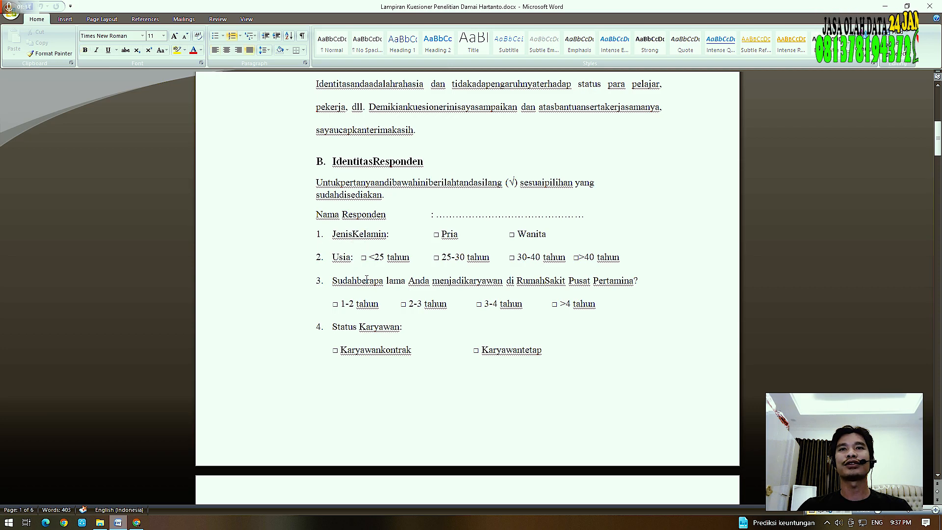
pyautogui.click(357, 281)
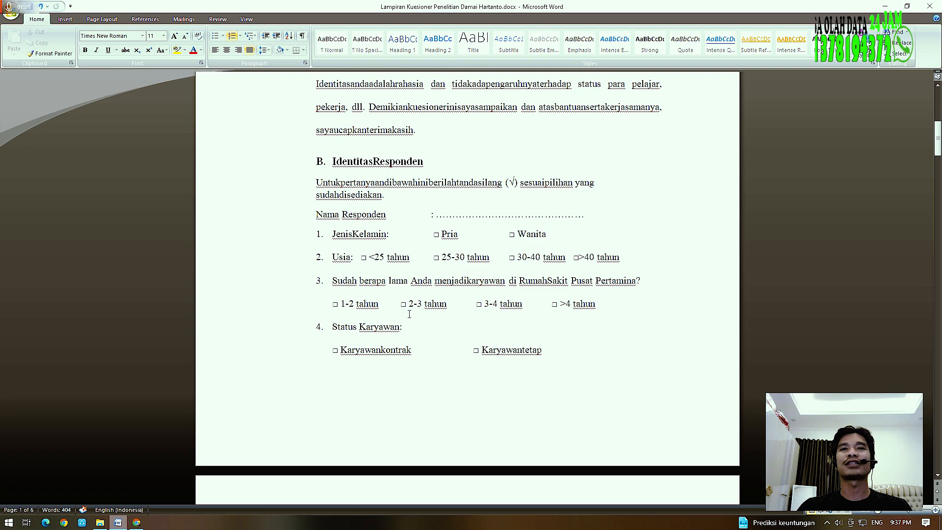
pyautogui.click(382, 355)
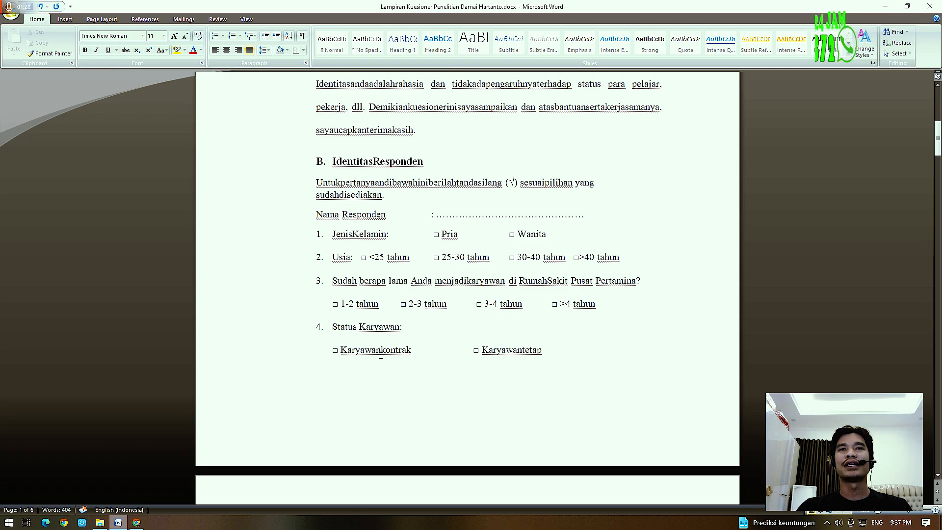
pyautogui.click(521, 352)
pyautogui.scroll(-3, 443, 346)
pyautogui.scroll(3, 443, 346)
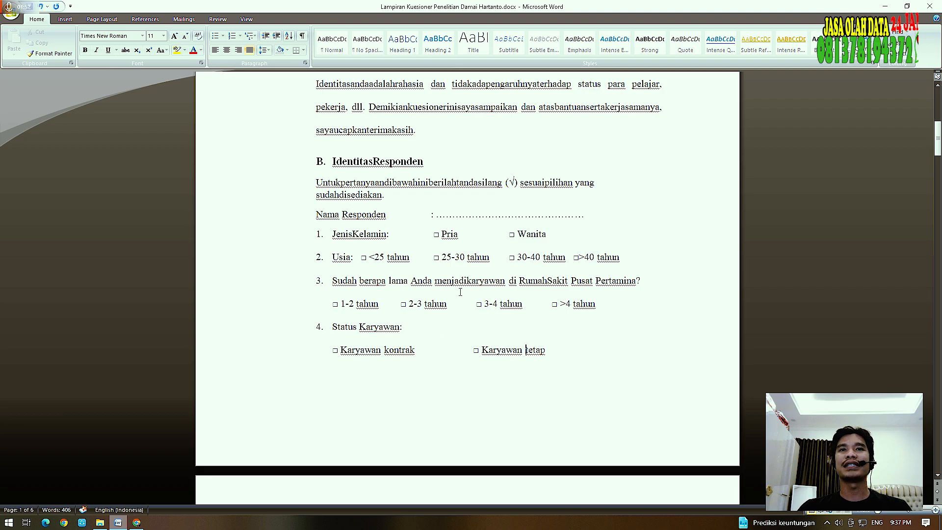
# Add a new numbered item "Pendidikan" directly below the Usia item
pyautogui.click(630, 259)
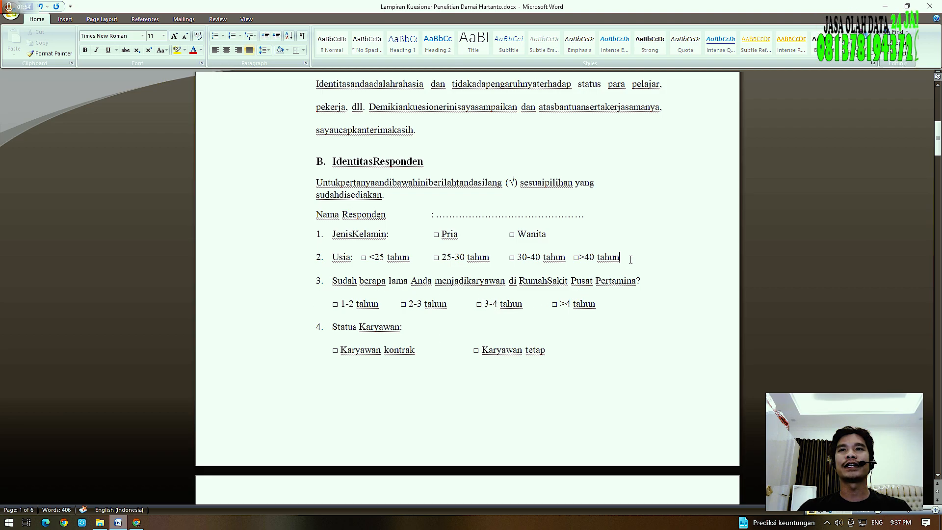
pyautogui.press('Return')
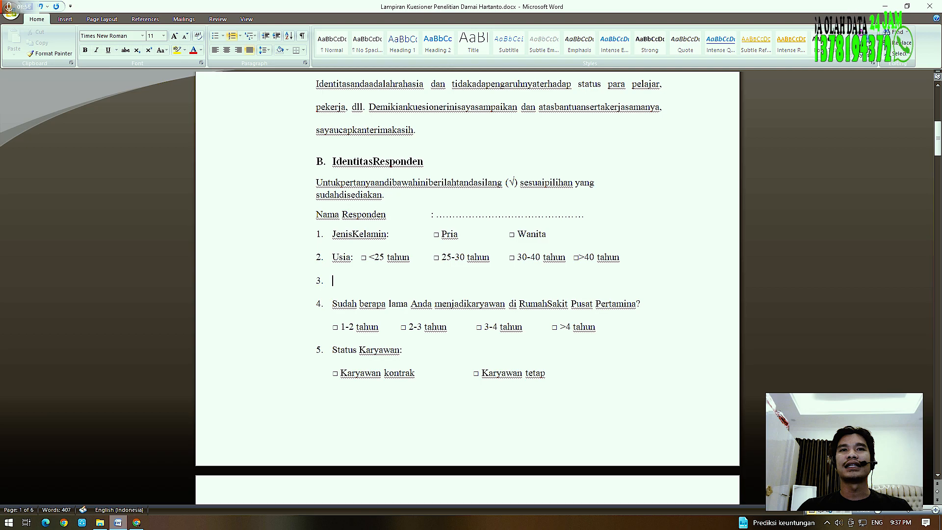
pyautogui.write('pend')
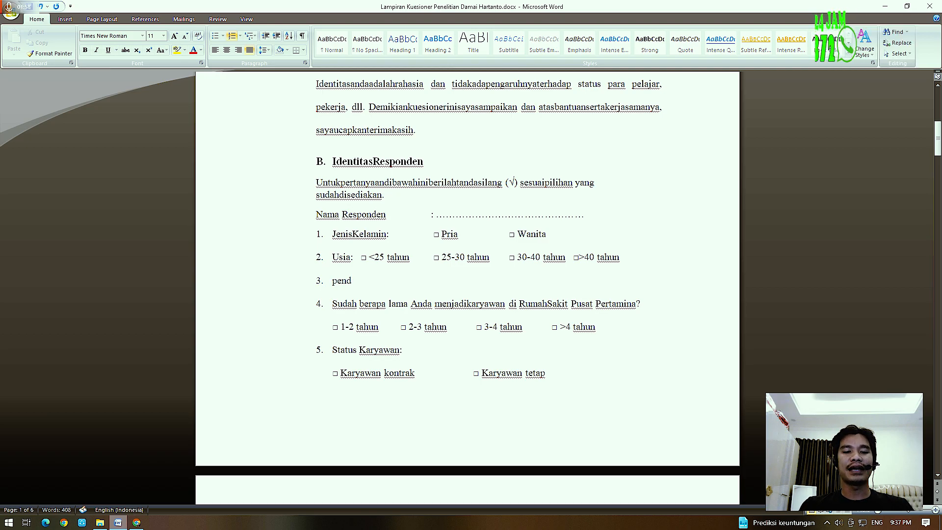
pyautogui.write('idikan')
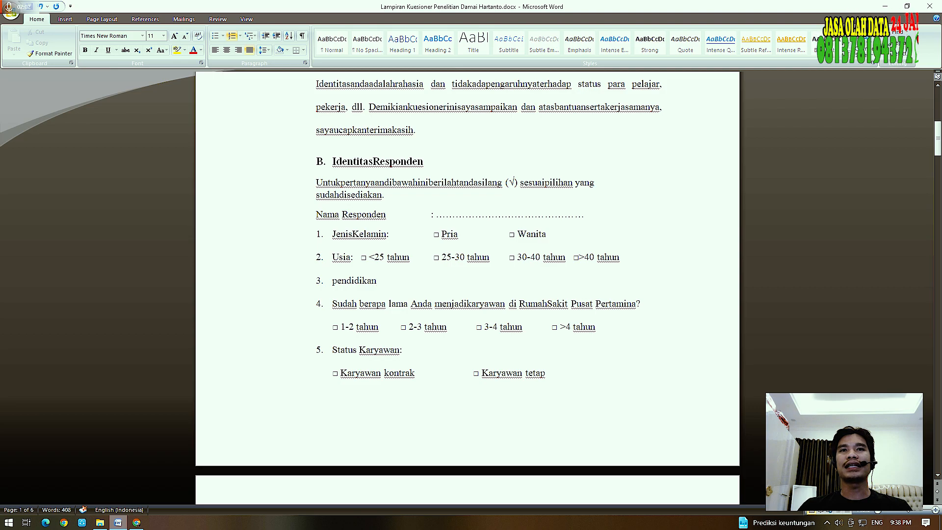
# Copy the four age options of the Usia item into the Pendidikan item
pyautogui.moveTo(361, 258); pyautogui.dragTo(642, 269)
pyautogui.hotkey('ctrl', 'c')
pyautogui.click(432, 288)
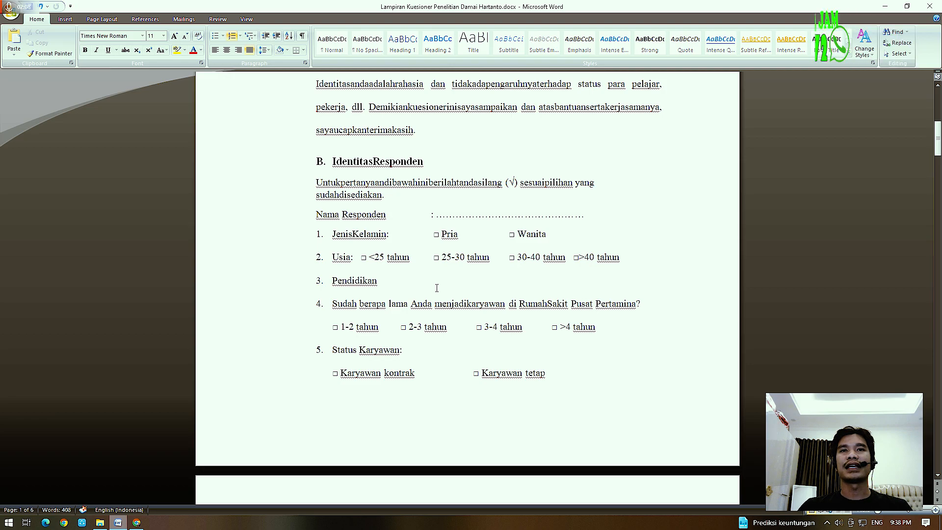
pyautogui.hotkey('ctrl', 'v')
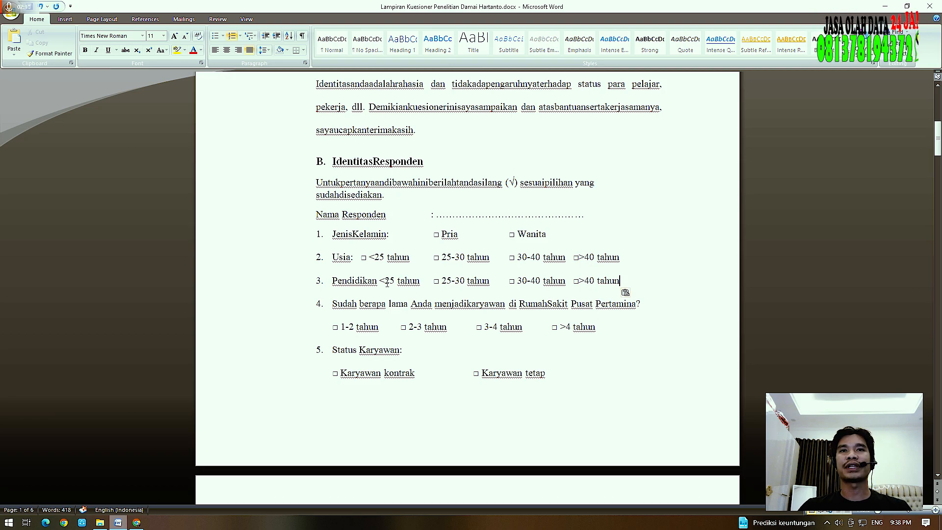
# Copy the first Usia checkbox symbol in front of the first option of the Pendidikan item
pyautogui.moveTo(380, 281); pyautogui.dragTo(420, 280)
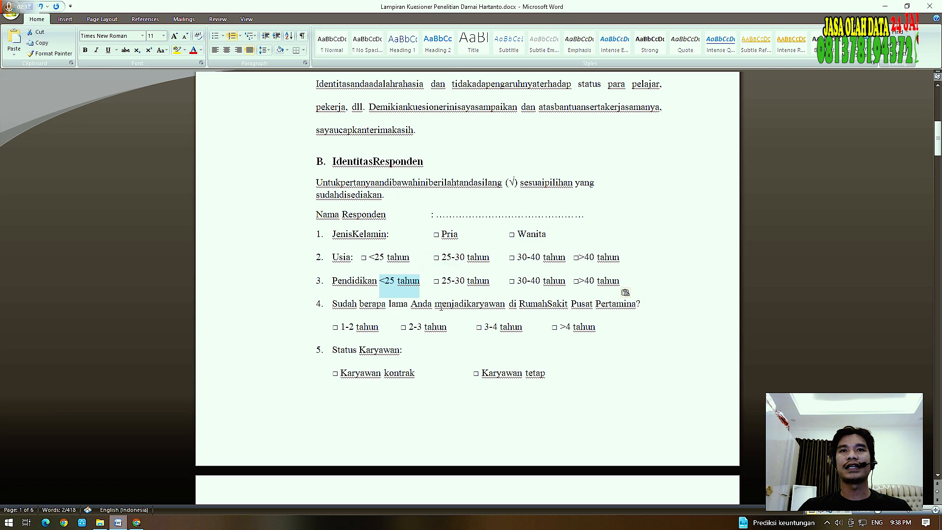
pyautogui.click(385, 281)
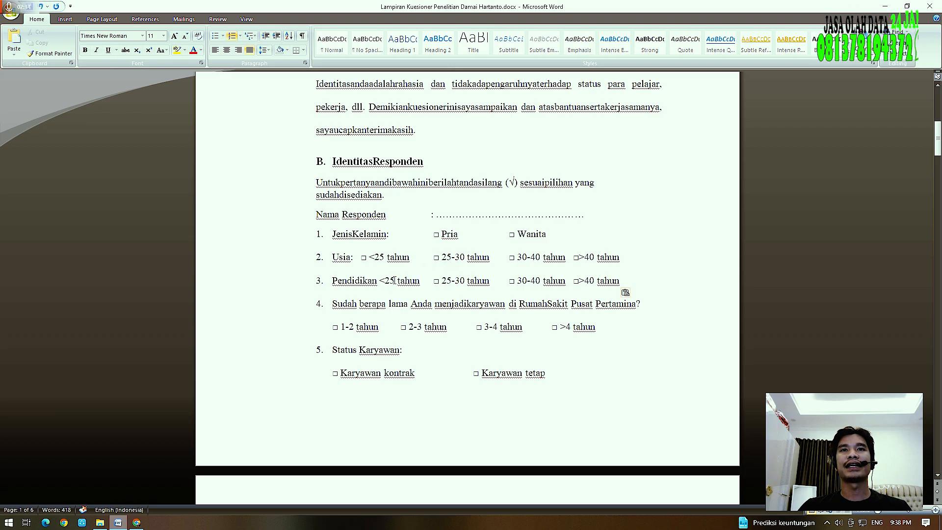
pyautogui.moveTo(361, 257); pyautogui.dragTo(367, 257)
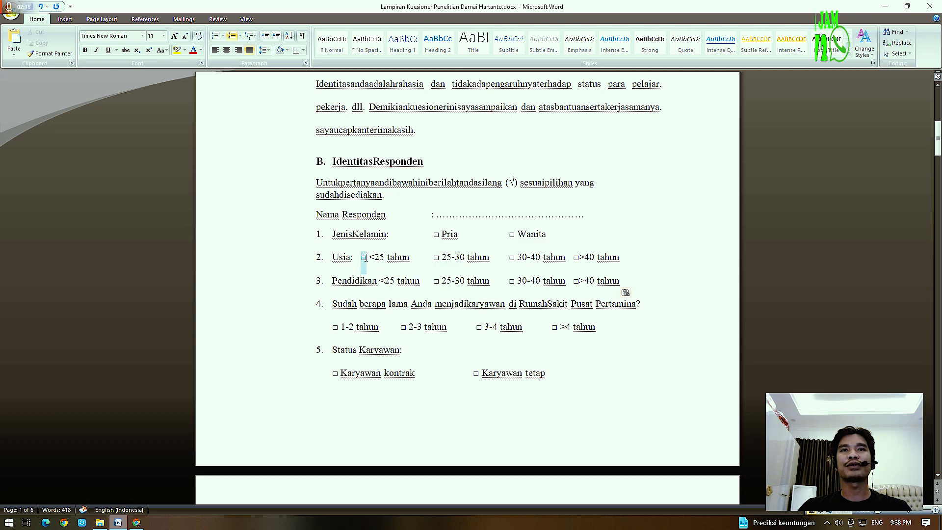
pyautogui.hotkey('ctrl', 'c')
pyautogui.click(380, 281)
pyautogui.hotkey('ctrl', 'v')
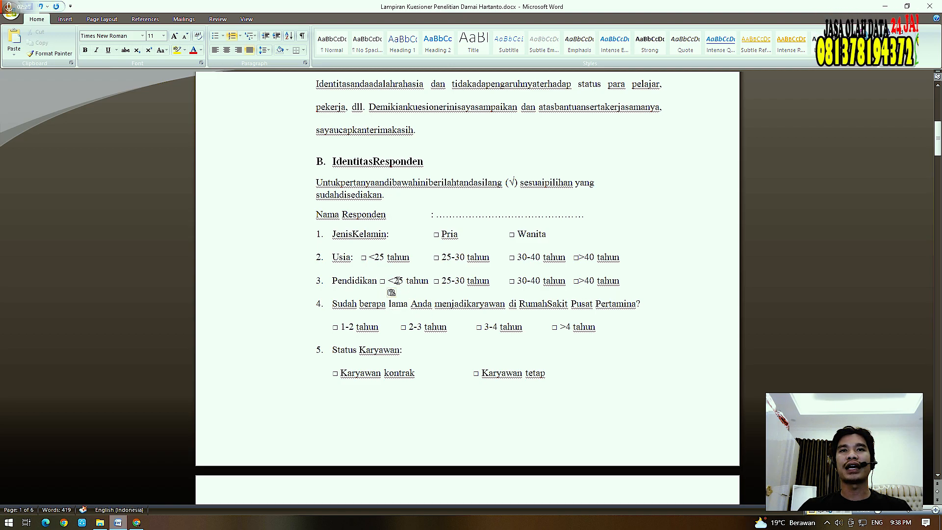
# Replace "25 tahun" in the first Pendidikan option with "Sd"
pyautogui.moveTo(396, 283); pyautogui.dragTo(428, 285)
pyautogui.hotkey('ctrl', 'z')
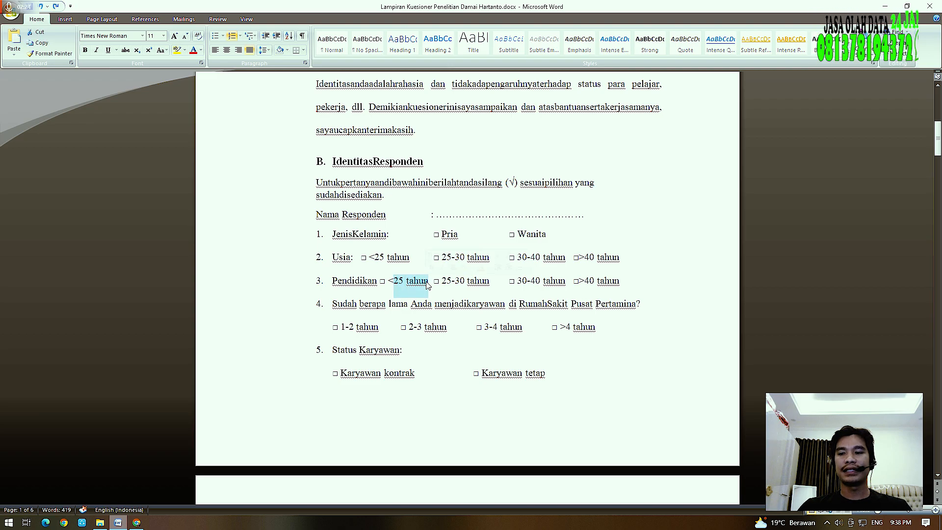
pyautogui.write('sd')
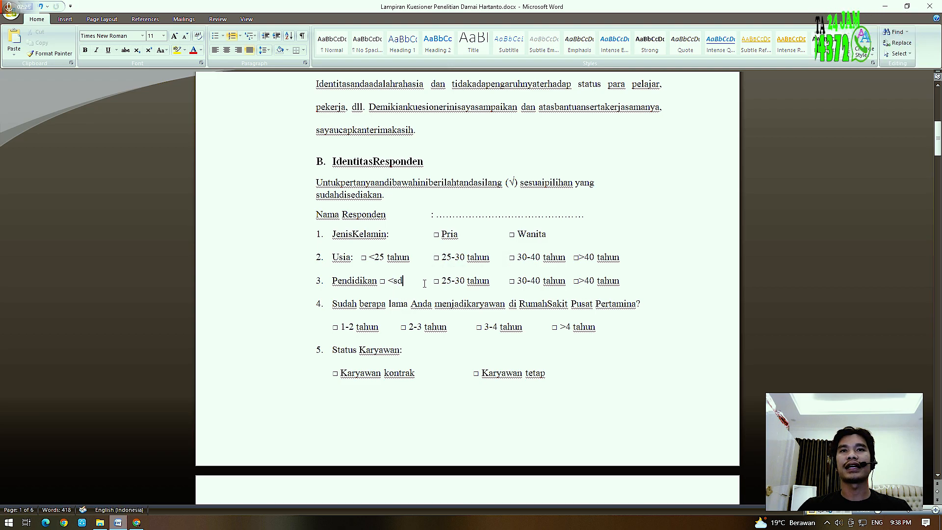
pyautogui.press('BackSpace')
pyautogui.press('BackSpace')
pyautogui.write('Sd')
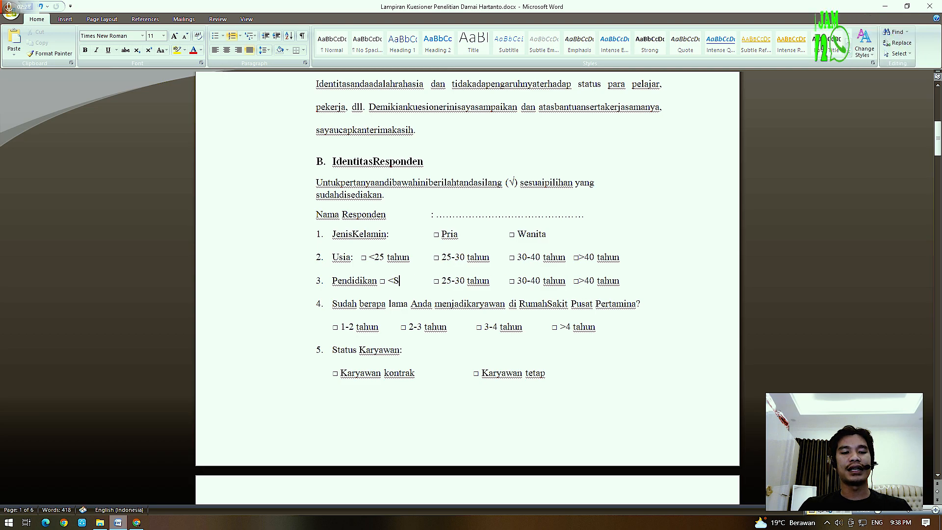
# Change the second Pendidikan option to "SMP" and the third one to "SMA"
pyautogui.moveTo(455, 281)
pyautogui.mouseDown()
pyautogui.moveTo(489, 281)
pyautogui.moveTo(442, 281)
pyautogui.mouseUp()
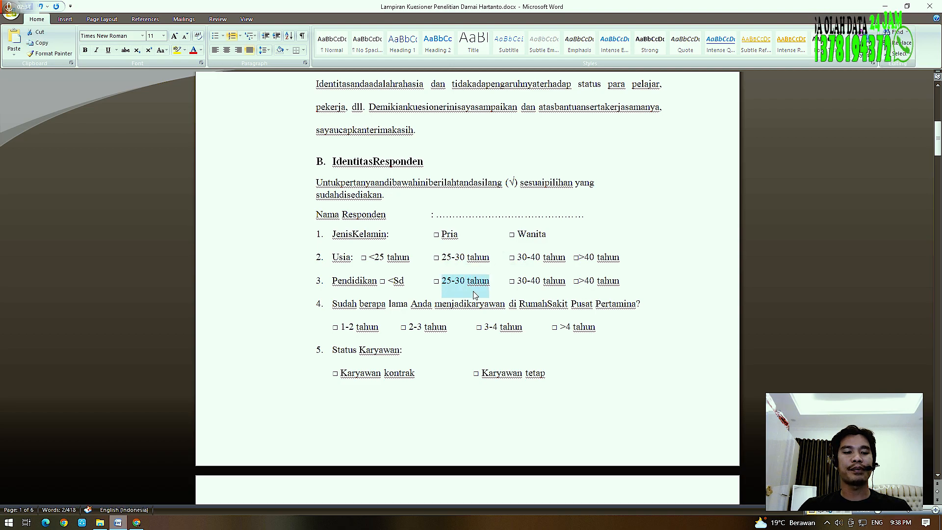
pyautogui.write('s')
pyautogui.press('BackSpace')
pyautogui.write('SMP')
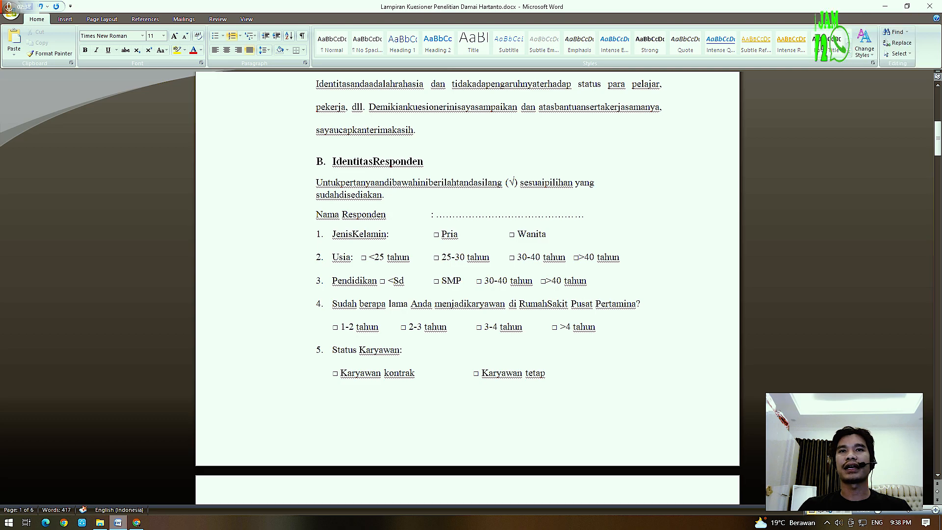
pyautogui.moveTo(485, 280); pyautogui.dragTo(521, 280)
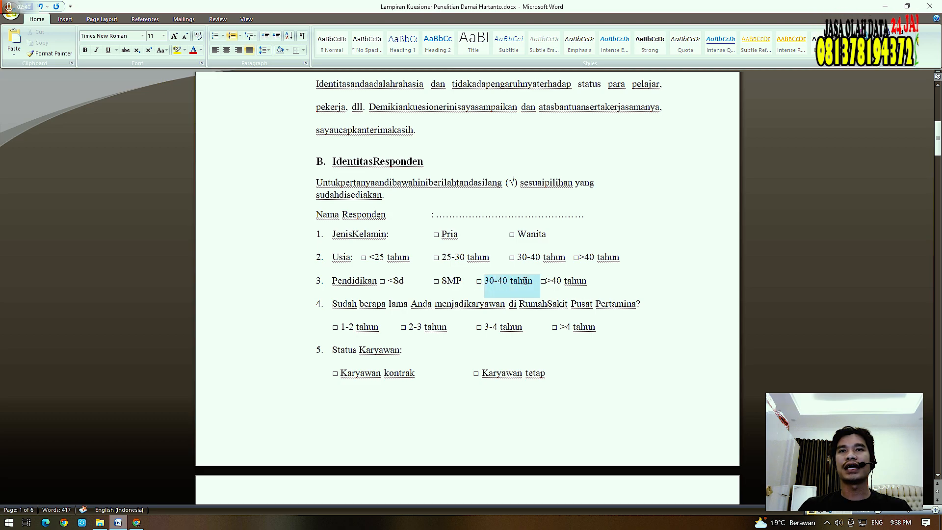
pyautogui.write('SMA')
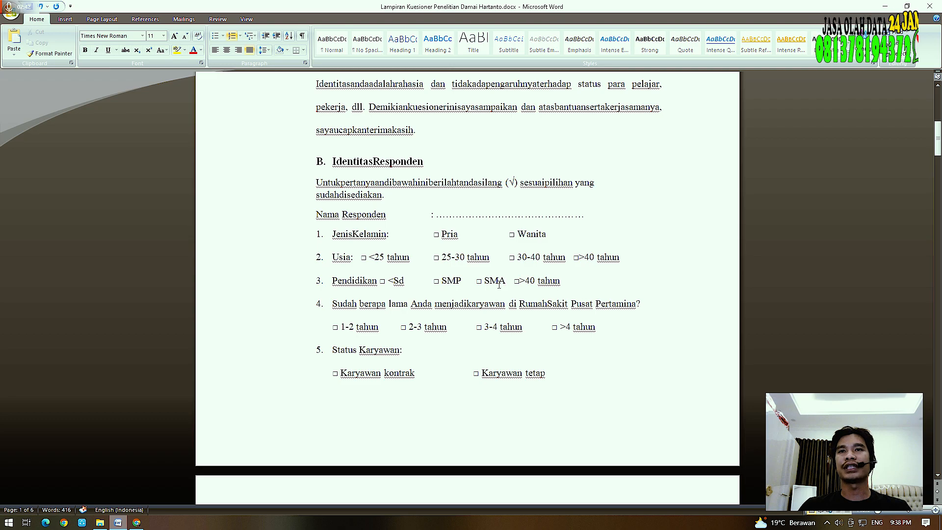
# Replace the fourth Pendidikan option's text with "S1" and remove the "<" sign before "Sd"
pyautogui.moveTo(519, 282); pyautogui.dragTo(561, 281)
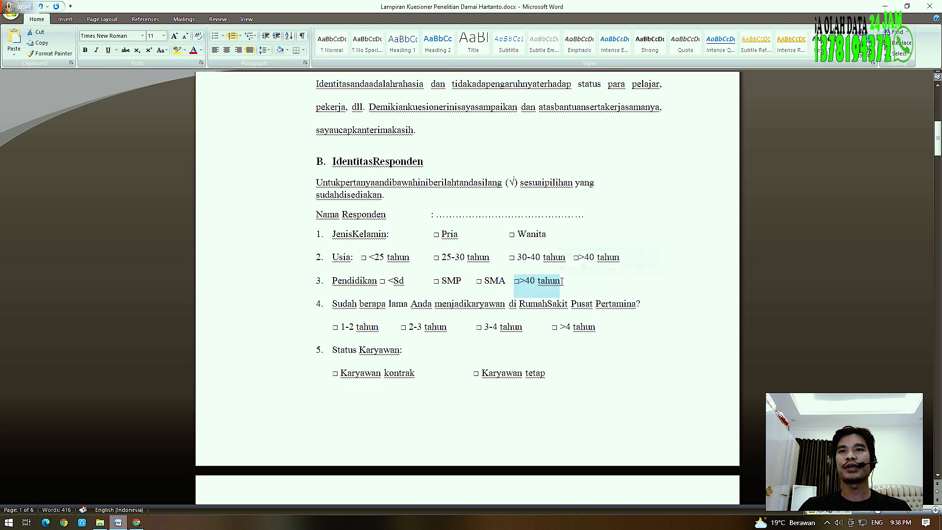
pyautogui.click(563, 281)
pyautogui.press('BackSpace')
pyautogui.press('BackSpace')
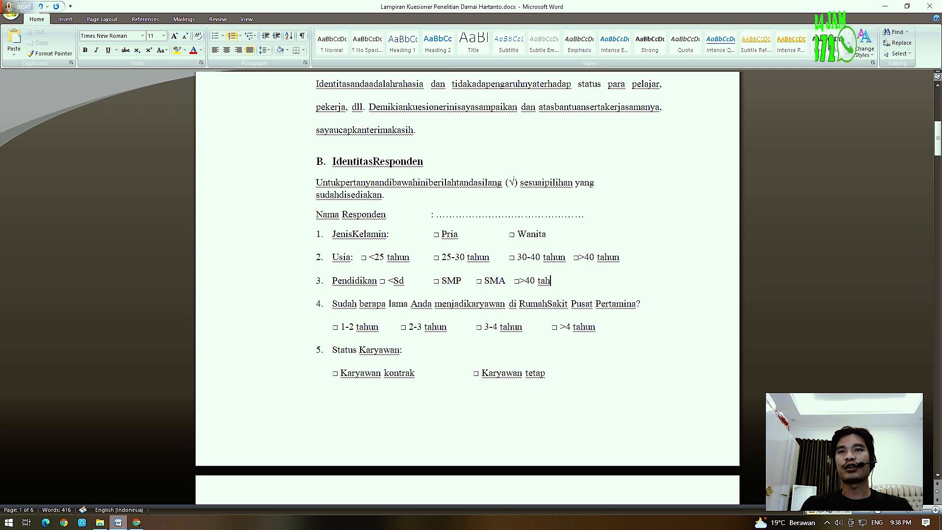
pyautogui.press('BackSpace')
pyautogui.press('BackSpace')
pyautogui.press('BackSpace')
pyautogui.press('BackSpace')
pyautogui.press('BackSpace')
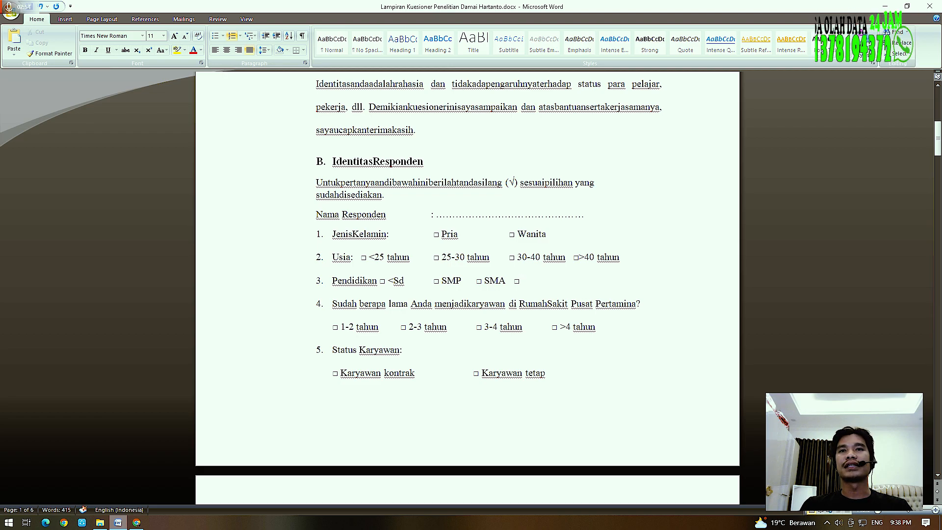
pyautogui.write('S1')
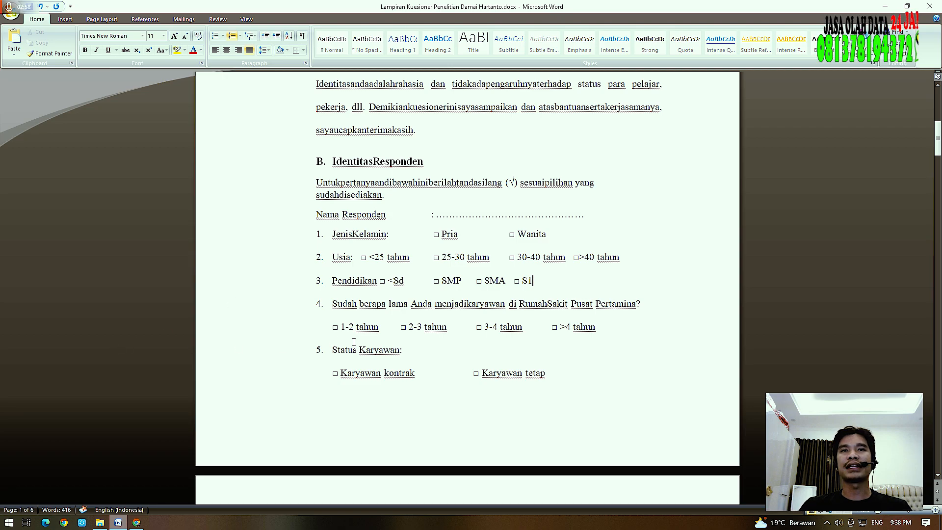
pyautogui.click(393, 280)
pyautogui.press('BackSpace')
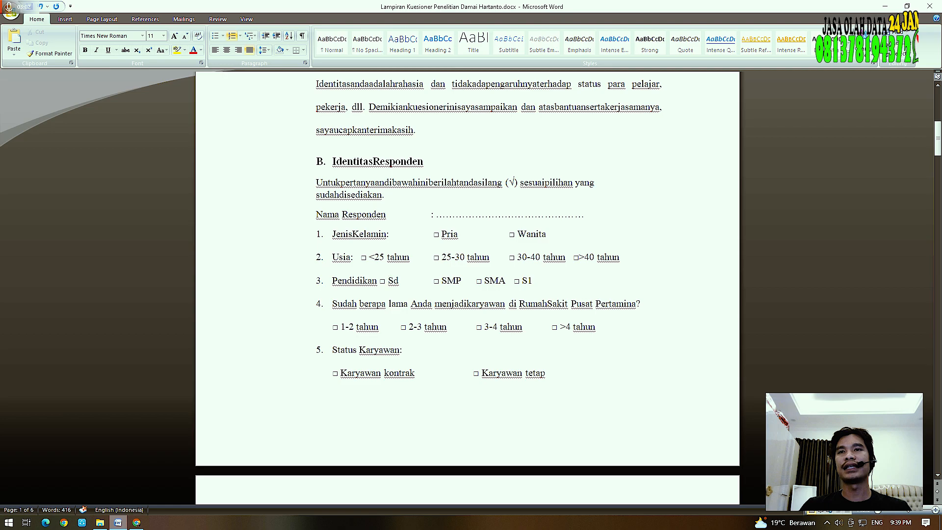
# Add an "S2" option with its checkbox after S1 in the Pendidikan item
pyautogui.moveTo(484, 280); pyautogui.dragTo(531, 283)
pyautogui.click(531, 283)
pyautogui.hotkey('shift', 'Left')
pyautogui.hotkey('shift', 'Left')
pyautogui.hotkey('shift', 'Left')
pyautogui.hotkey('shift', 'Left')
pyautogui.click(549, 288)
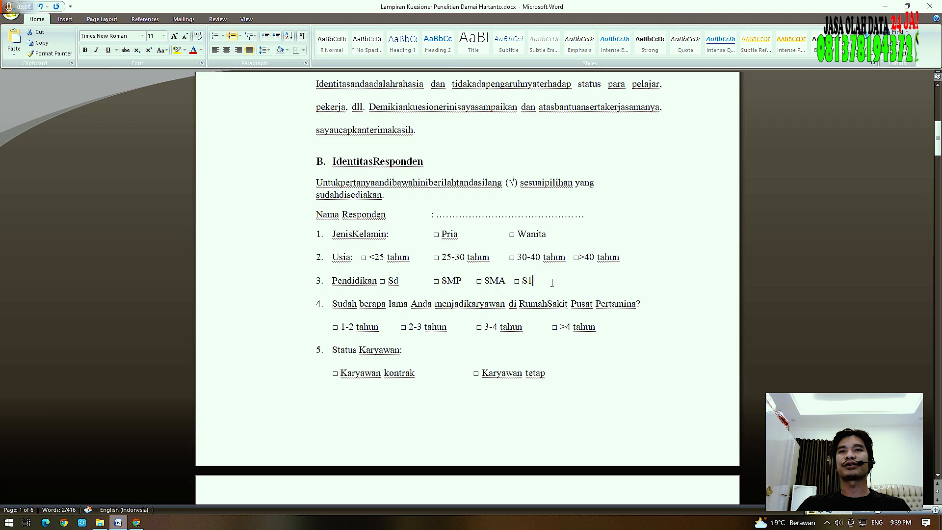
pyautogui.hotkey('ctrl', 'v')
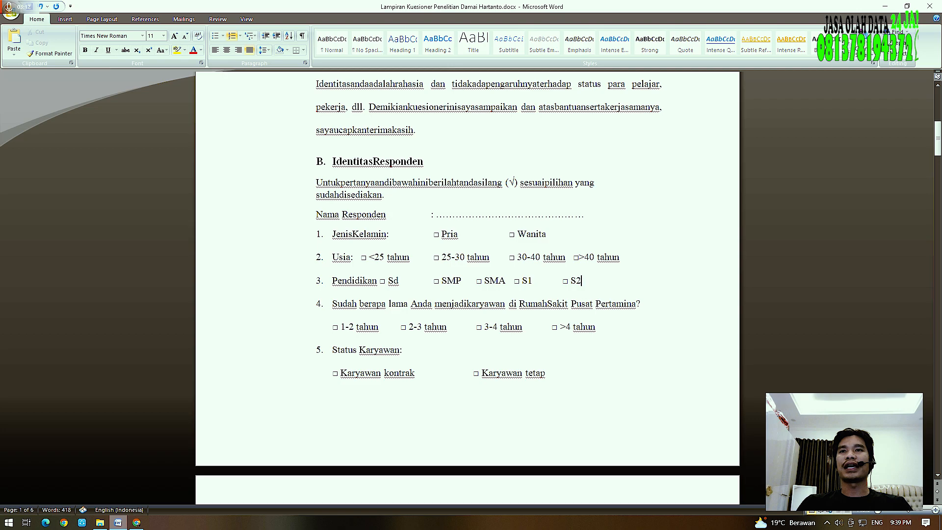
pyautogui.press('BackSpace')
pyautogui.write('2')
# Add a last Pendidikan option "LAINNYA" after S2, reusing the copied checkbox
pyautogui.hotkey('shift', 'Left')
pyautogui.hotkey('shift', 'Left')
pyautogui.moveTo(554, 279); pyautogui.dragTo(557, 279)
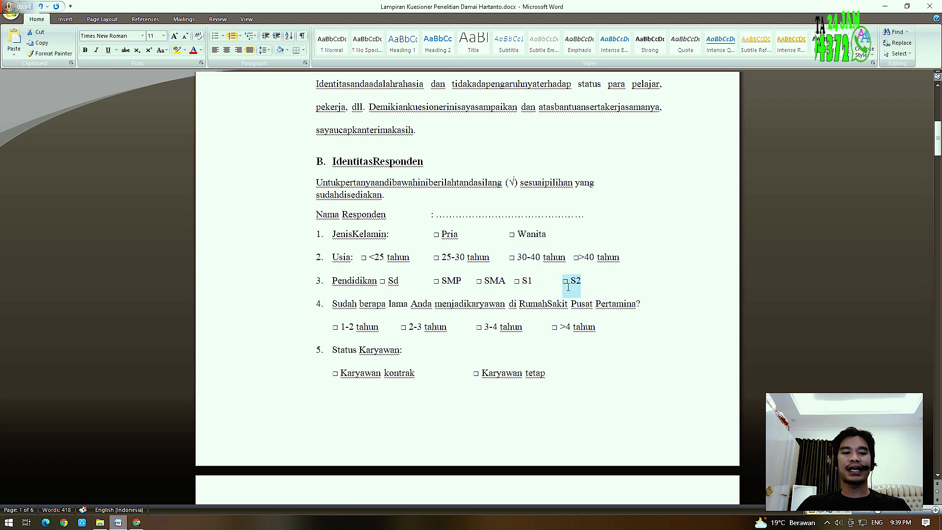
pyautogui.click(642, 293)
pyautogui.hotkey('ctrl', 'v')
pyautogui.press('BackSpace')
pyautogui.press('BackSpace')
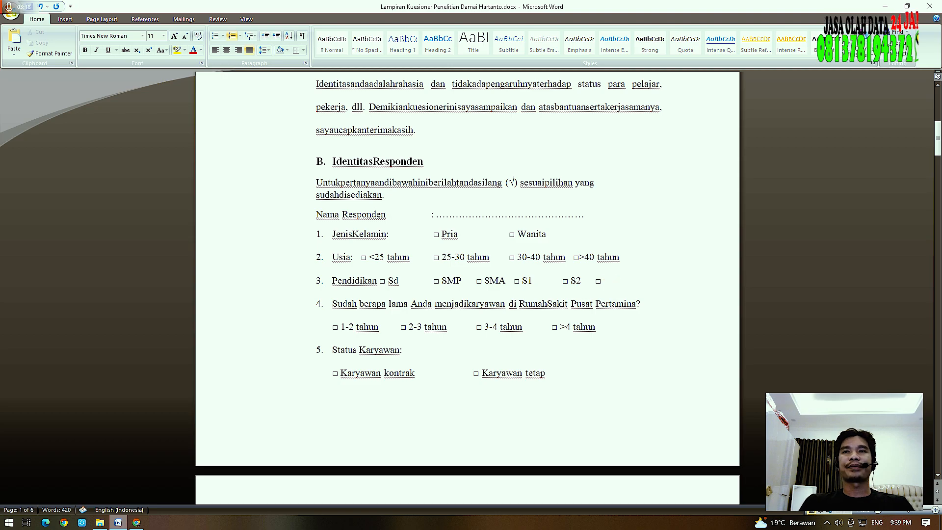
pyautogui.write('LAINNYA')
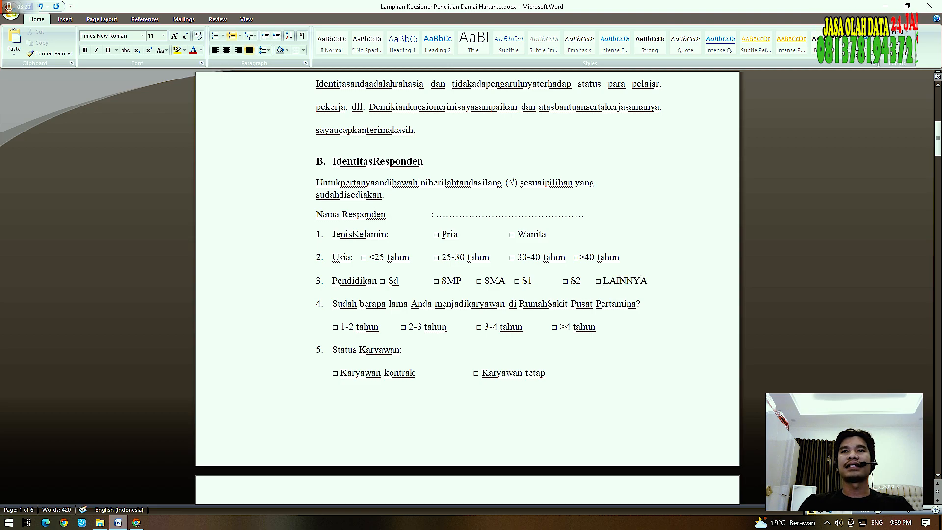
pyautogui.press('BackSpace')
pyautogui.write('A')
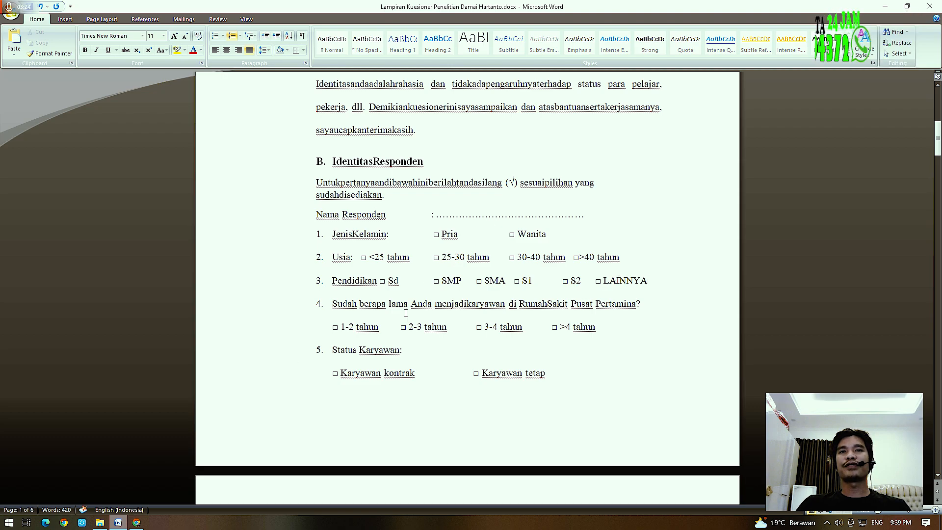
# Launch Microsoft Office Excel 2007 with a blank workbook
pyautogui.click(9, 523)
pyautogui.write('EXC')
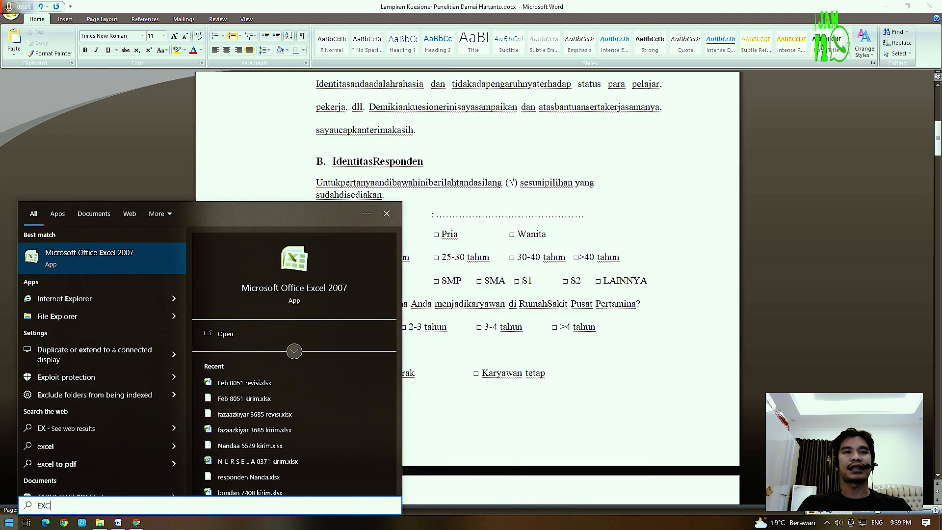
pyautogui.press('Return')
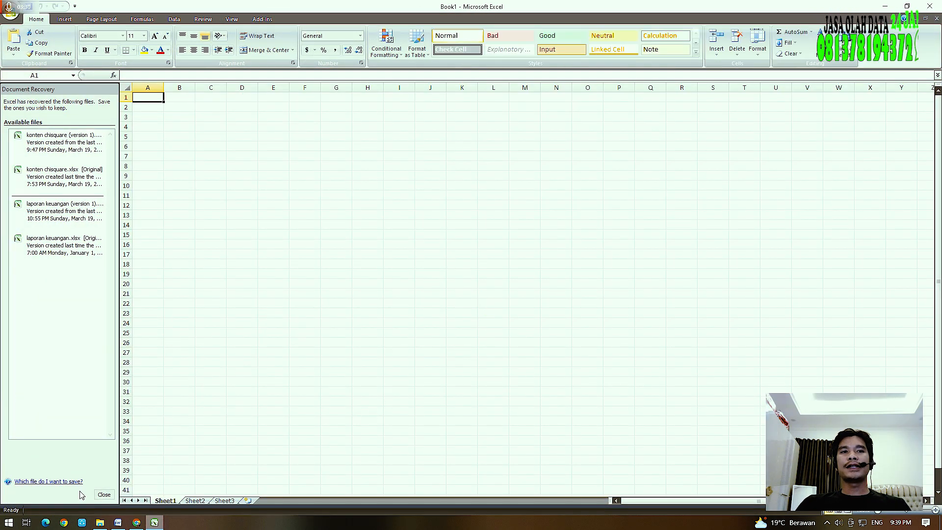
# Dismiss the Document Recovery list, keeping the recovered files available for viewing at a future start
pyautogui.click(104, 494)
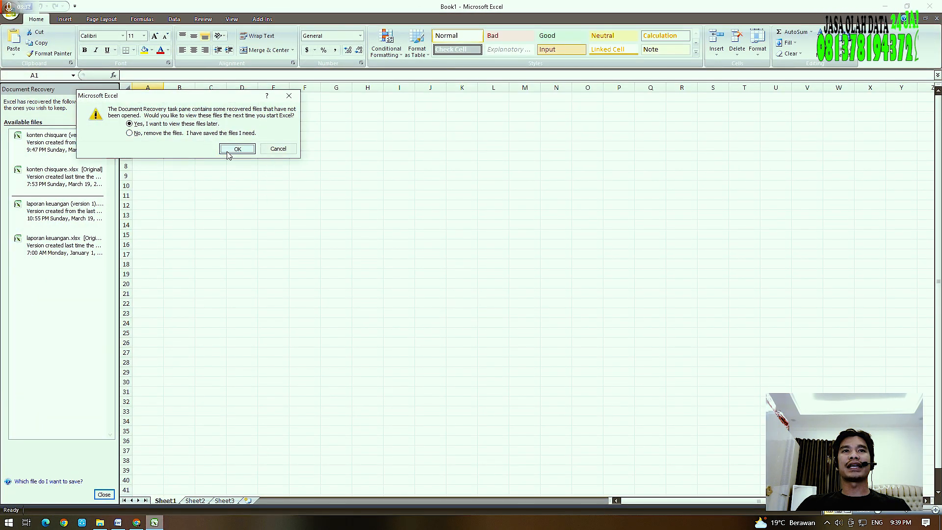
pyautogui.click(227, 148)
pyautogui.scroll(5, 69, 171)
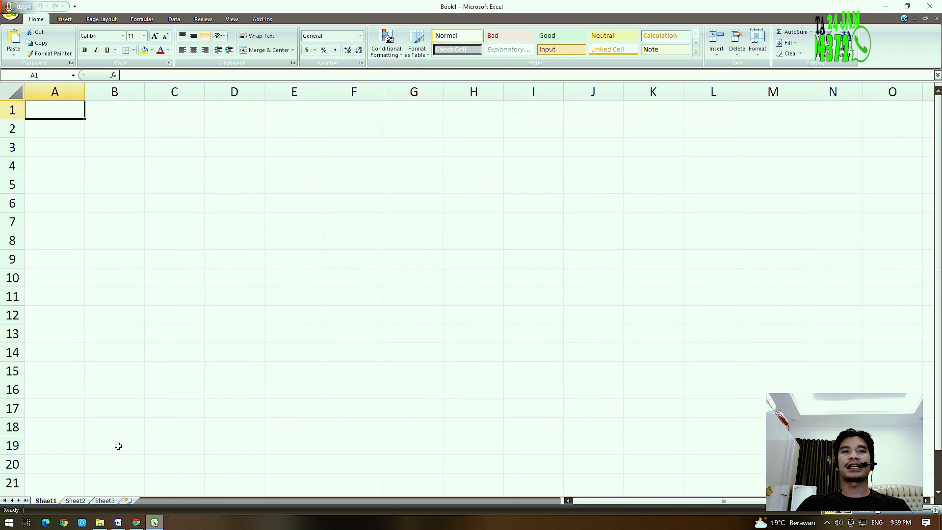
# Arrange the blank Excel workbook and the Word questionnaire side by side, each filling half of the screen
pyautogui.click(118, 522)
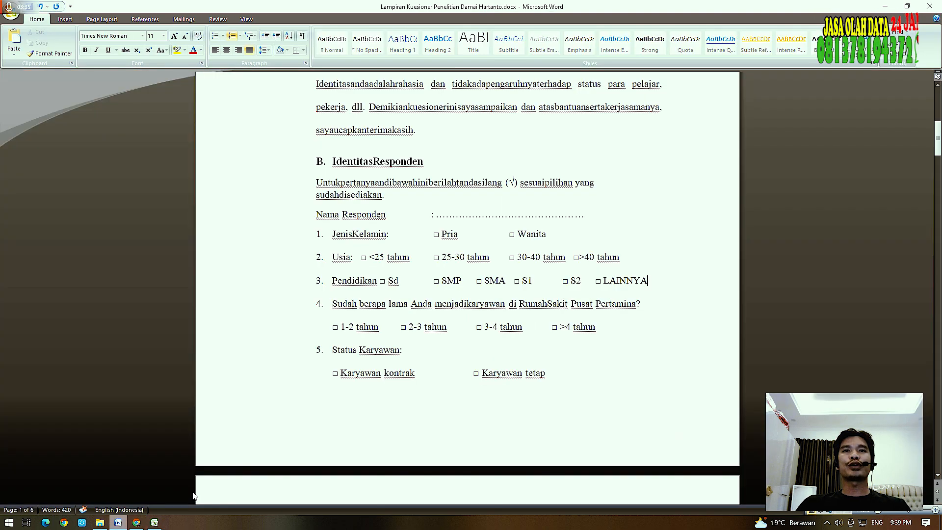
pyautogui.click(908, 6)
pyautogui.moveTo(499, 8); pyautogui.dragTo(797, 22)
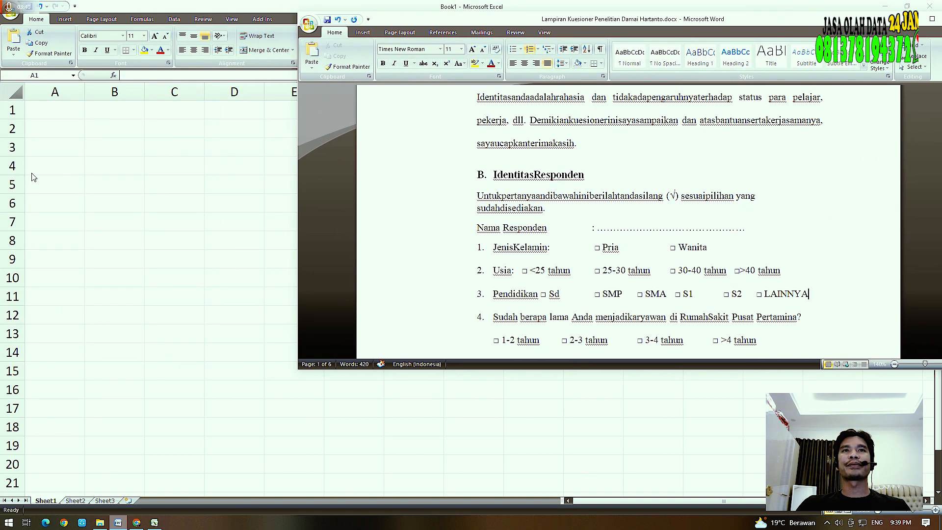
pyautogui.click(647, 7)
pyautogui.click(907, 6)
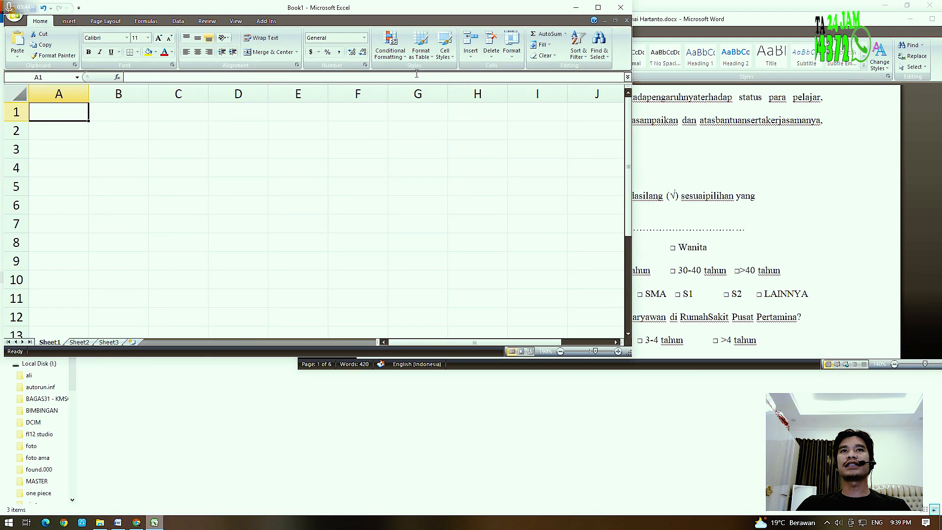
pyautogui.moveTo(469, 13); pyautogui.dragTo(1, 110)
pyautogui.click(669, 185)
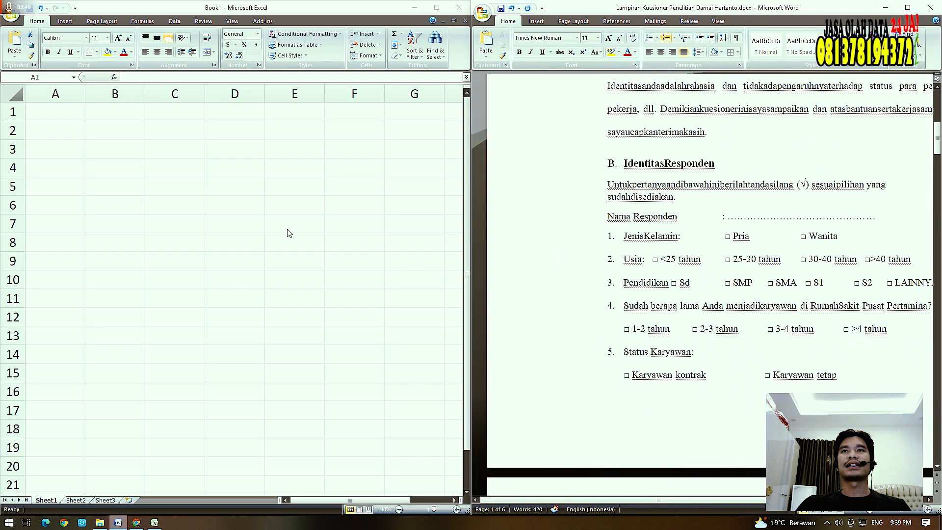
# Enter the column headers NO, NAMA, USIA and PENDIDIKAN in cells A2 to D2 of the workbook
pyautogui.click(72, 115)
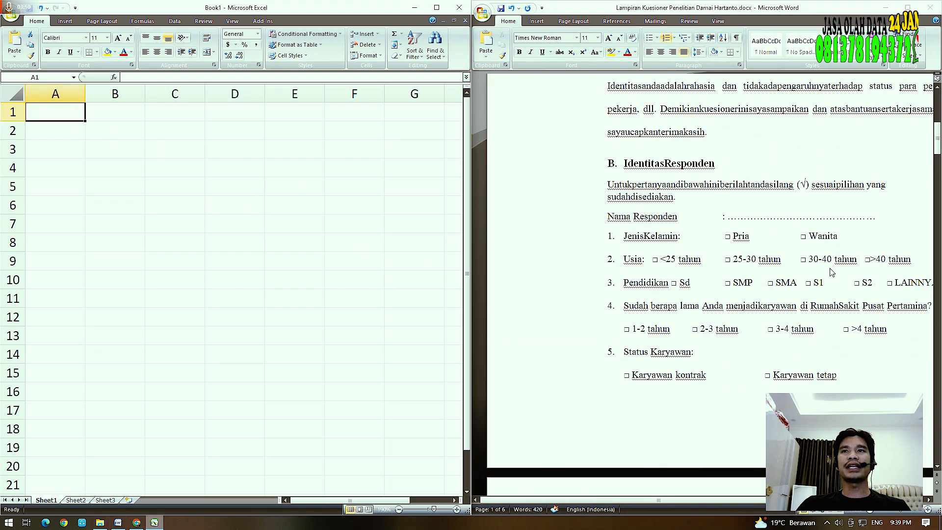
pyautogui.press('Return')
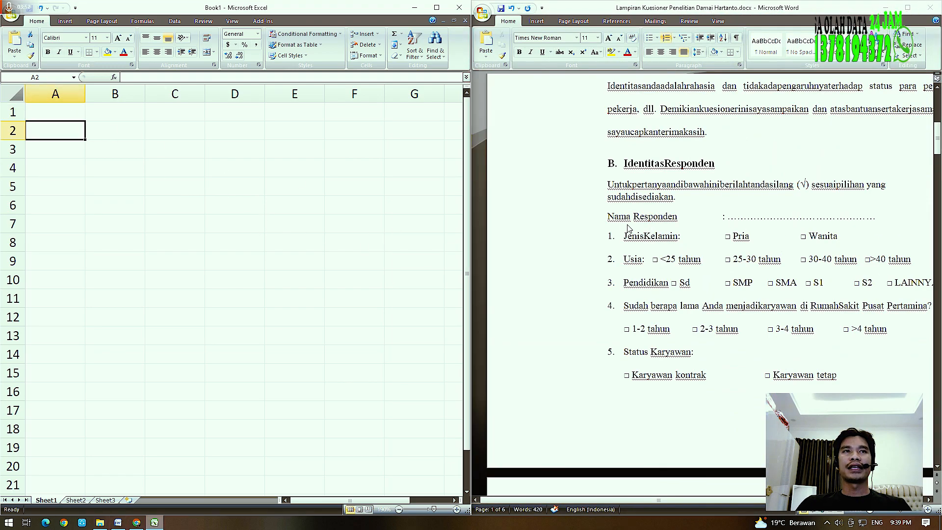
pyautogui.write('NO')
pyautogui.press('Tab')
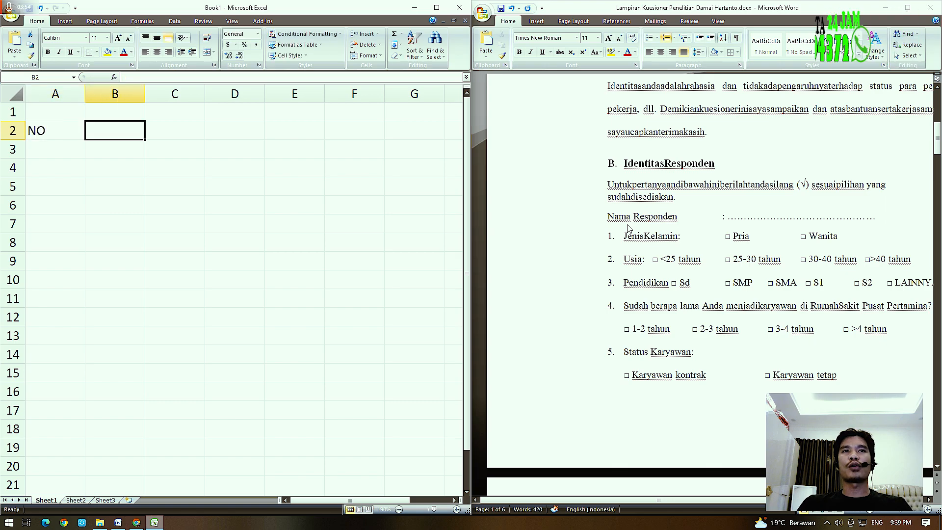
pyautogui.write('NAMA')
pyautogui.press('Tab')
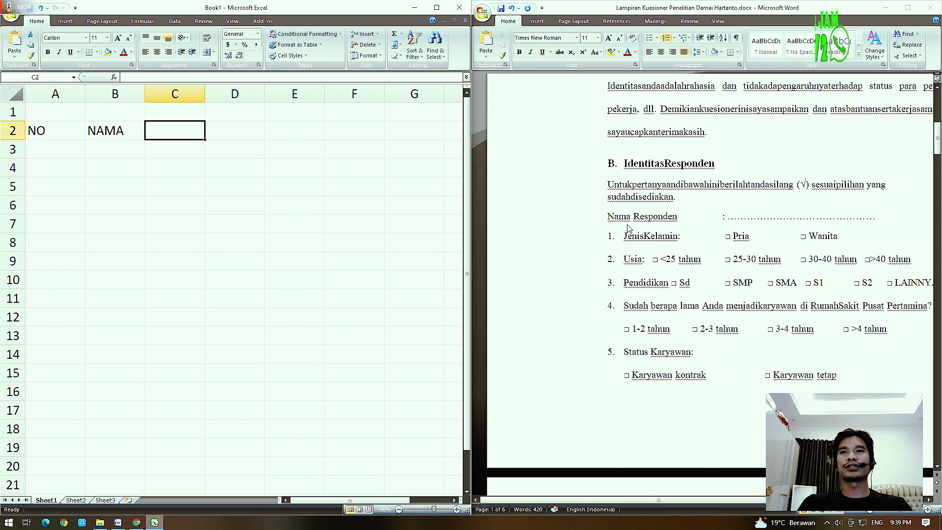
pyautogui.write('USIA')
pyautogui.press('Tab')
pyautogui.write('PENDIDIKAN')
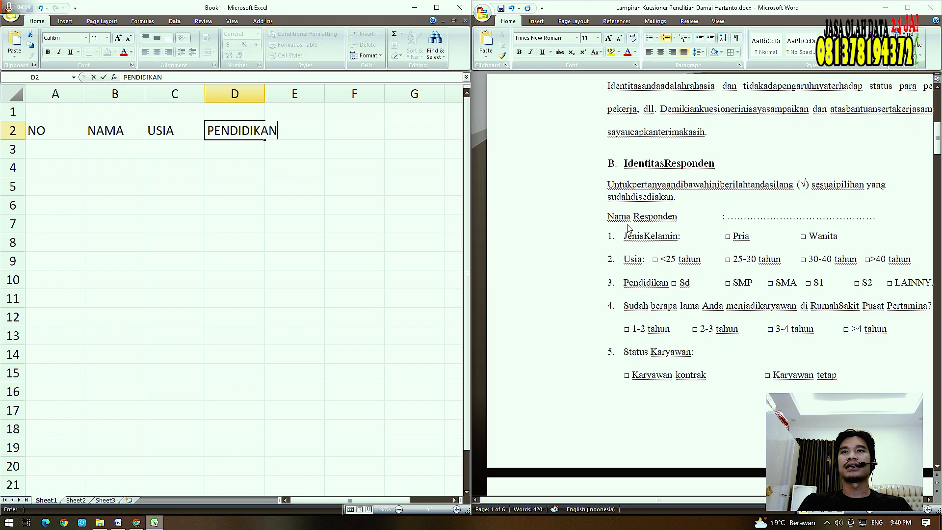
pyautogui.press('Tab')
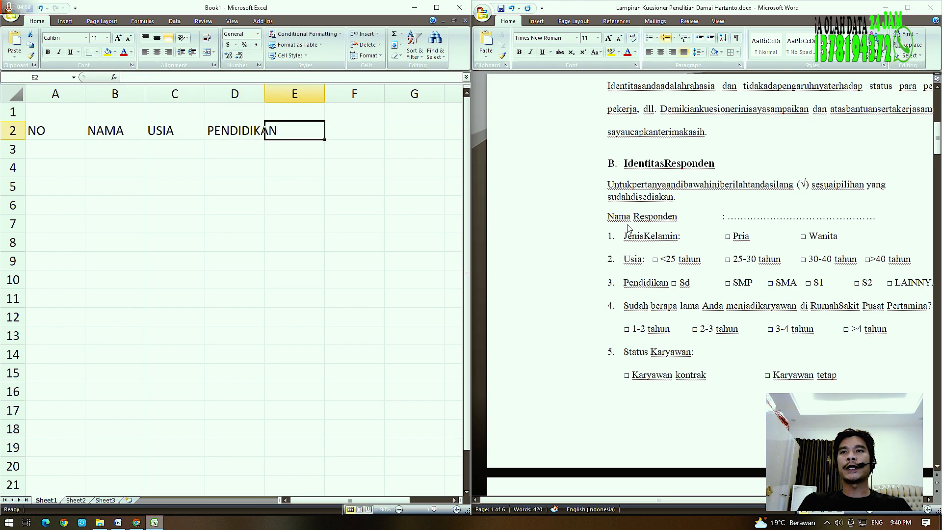
# Split "menjadikaryawan" into two words in the questionnaire's question 4, and enter the headers MASAKERJA in E2 and STATUS KARYAWAN in F2
pyautogui.click(764, 309)
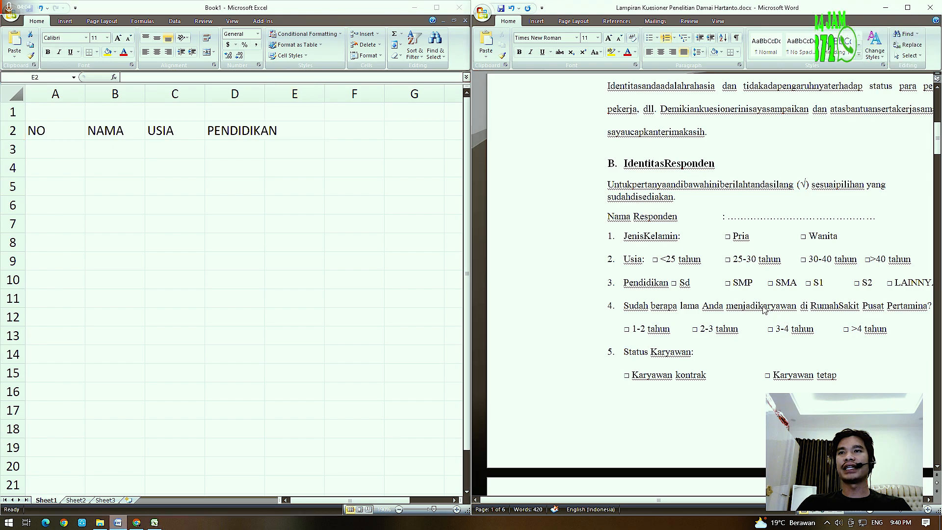
pyautogui.click(305, 130)
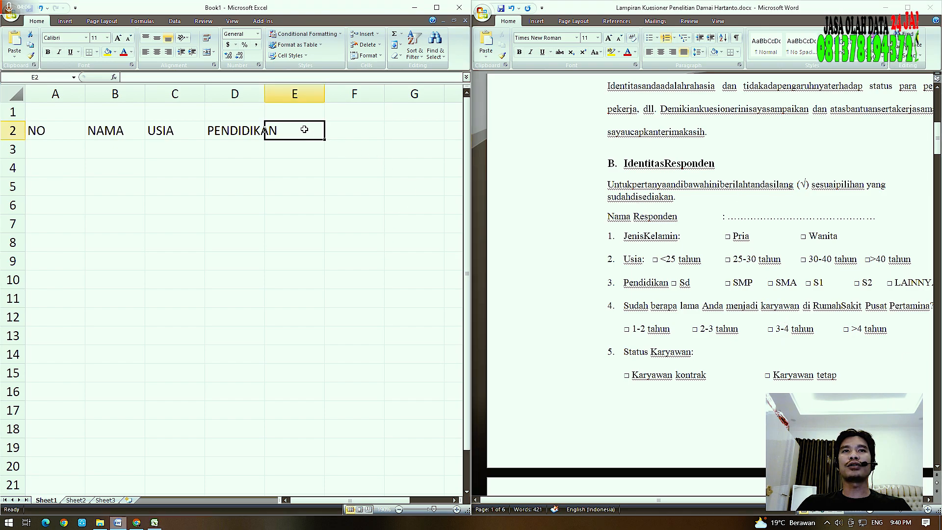
pyautogui.write('MASAKERJA')
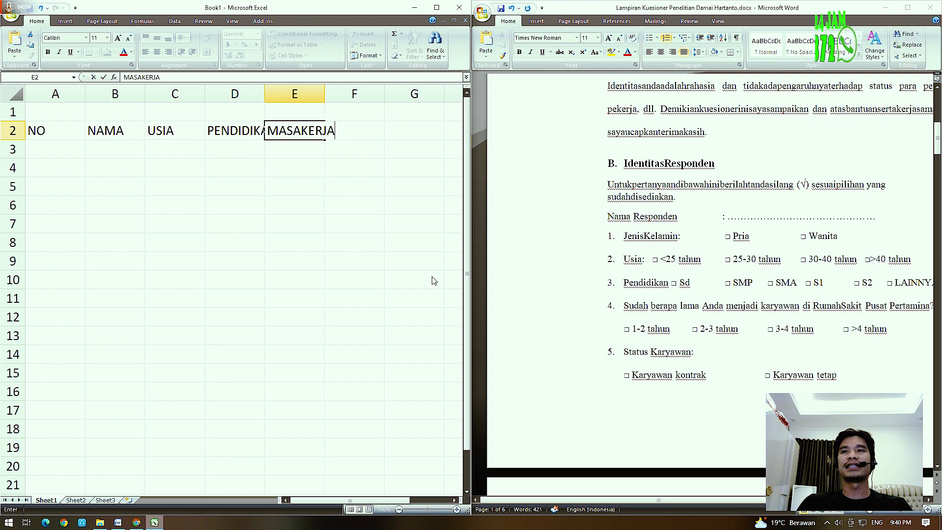
pyautogui.press('Tab')
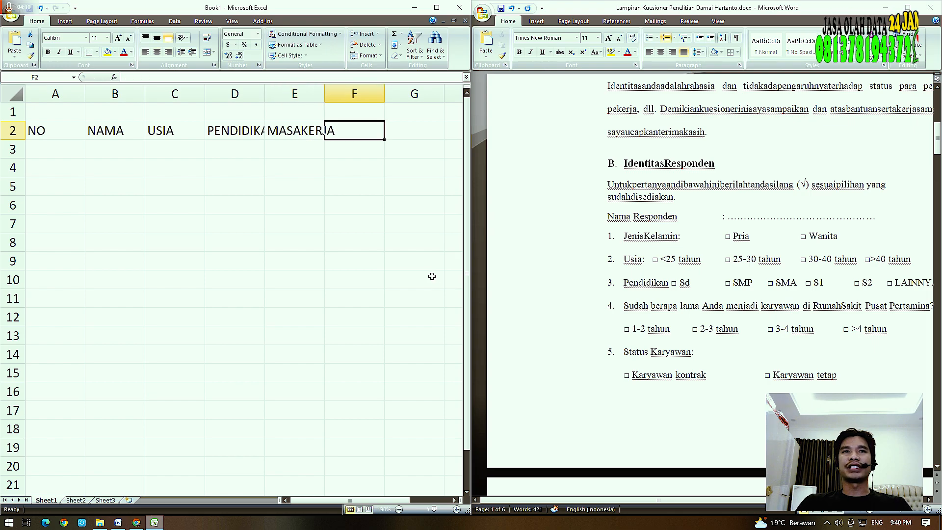
pyautogui.write('STATUS')
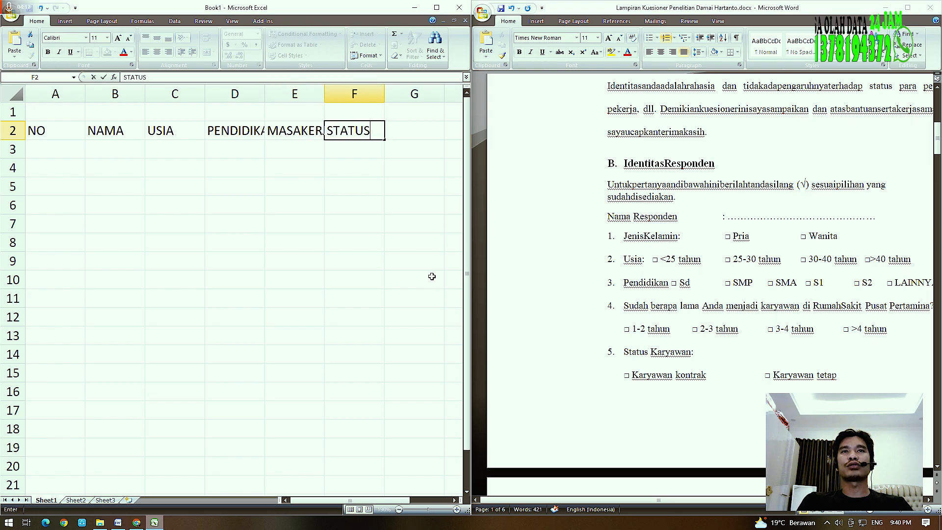
pyautogui.write(' KARYAWAN')
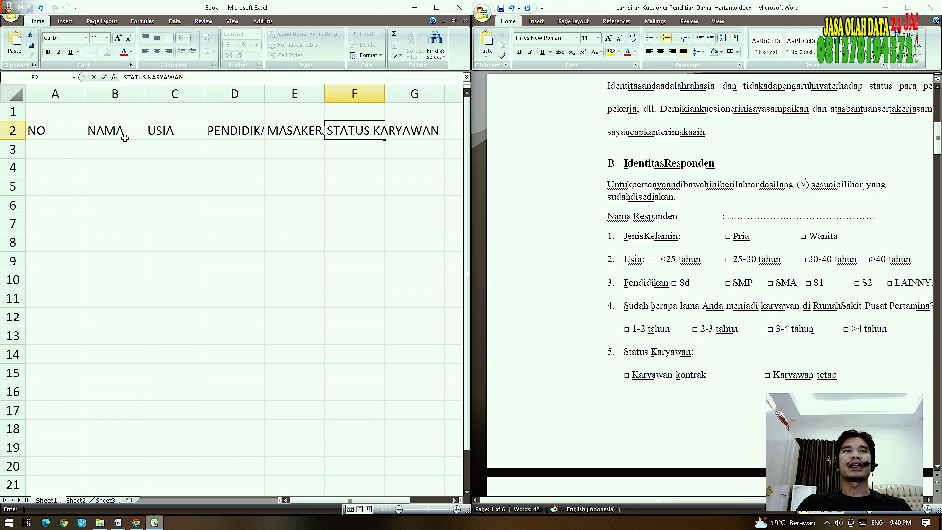
pyautogui.click(162, 138)
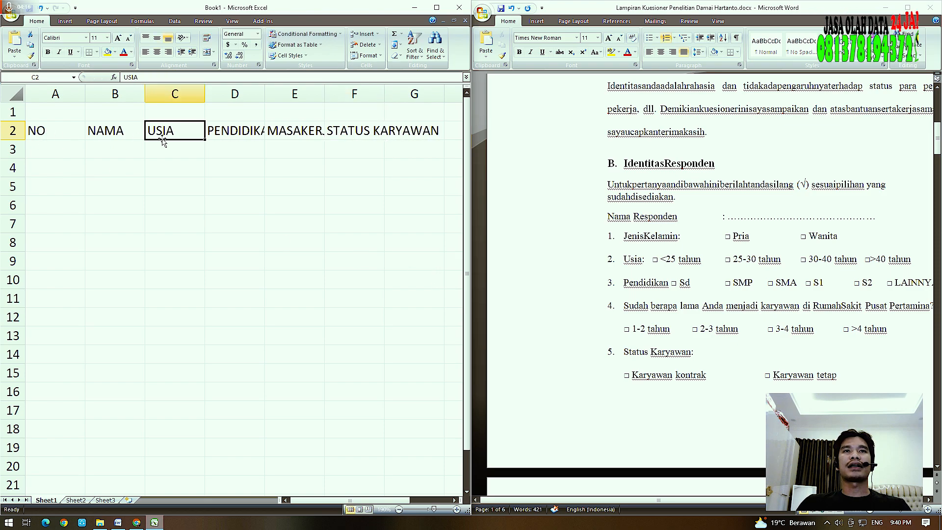
# Widen the Excel side of the split screen and autofit columns A to F to the header texts
pyautogui.click(120, 128)
pyautogui.hotkey('ctrl', 'a')
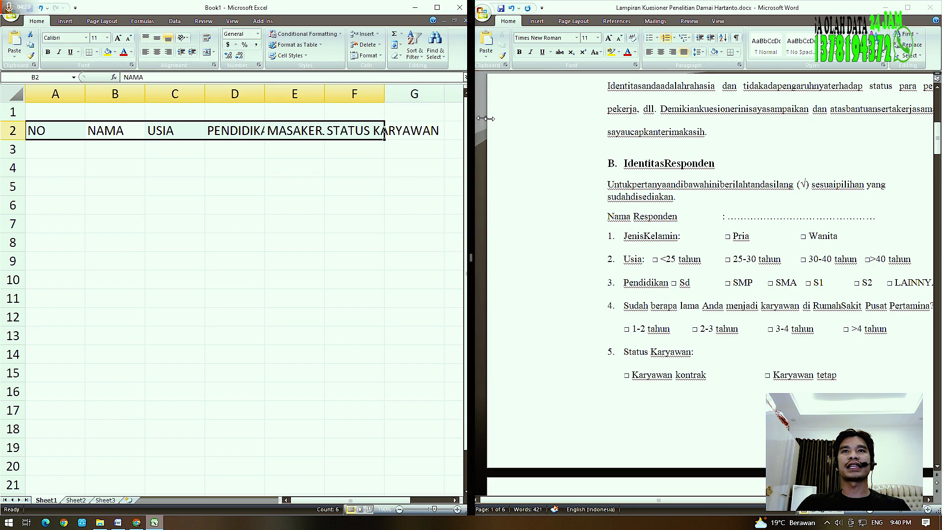
pyautogui.moveTo(471, 143); pyautogui.dragTo(612, 143)
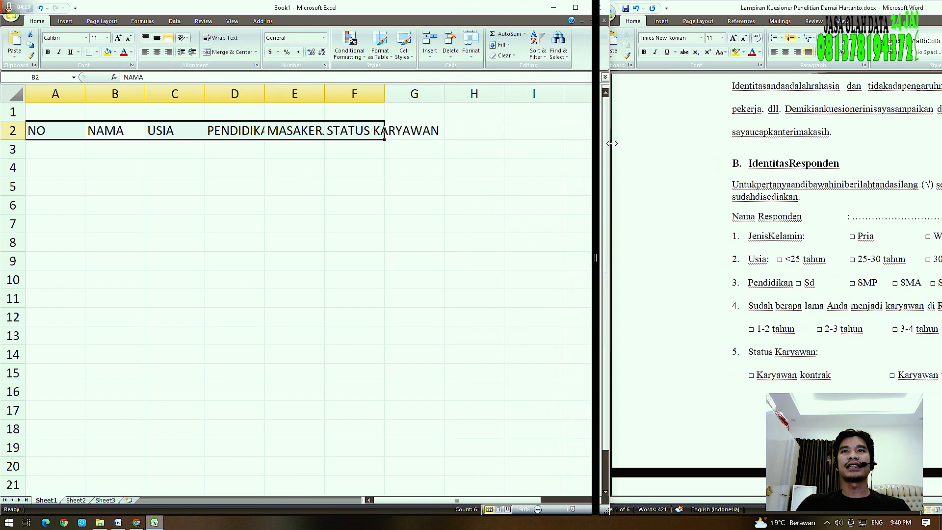
pyautogui.click(471, 44)
pyautogui.click(507, 112)
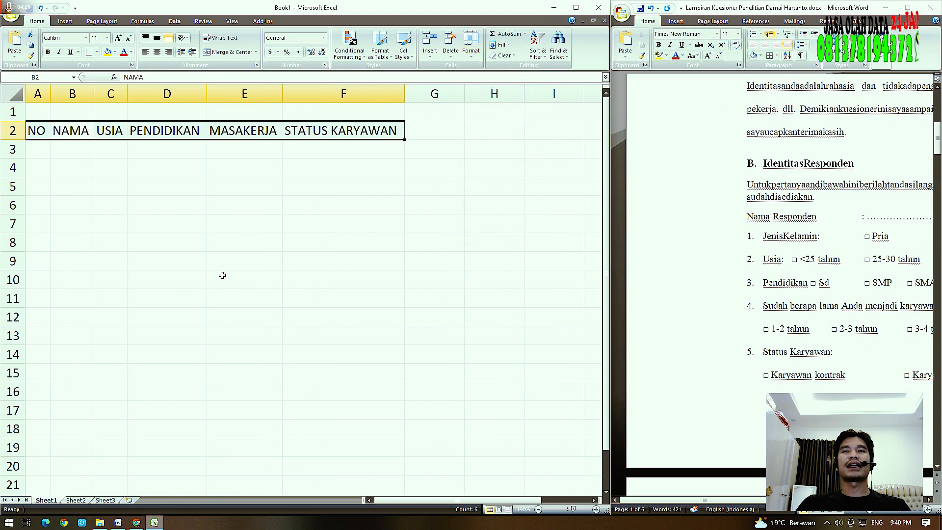
# Enter the respondent numbers 1, 2 and 3 in cells A3 to A5 under the NO header
pyautogui.click(66, 151)
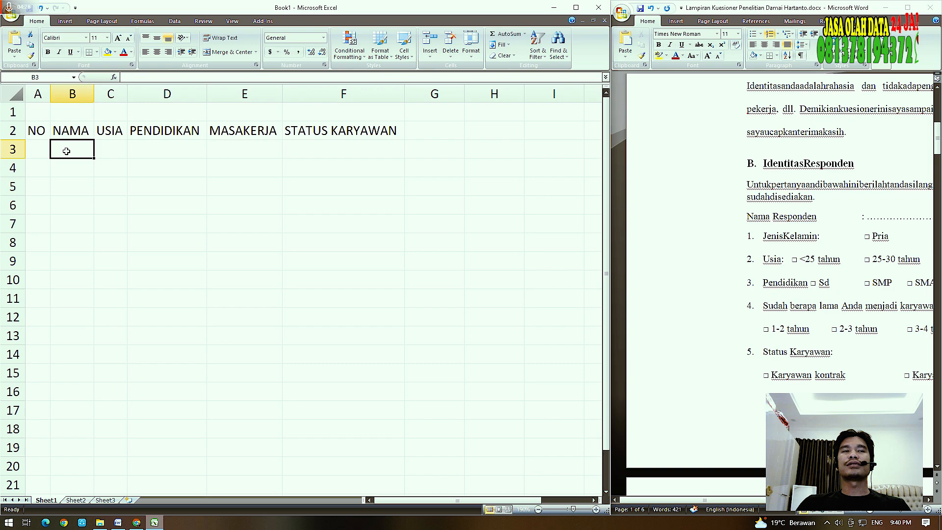
pyautogui.click(38, 152)
pyautogui.write('1')
pyautogui.press('Return')
pyautogui.write('2')
pyautogui.press('Return')
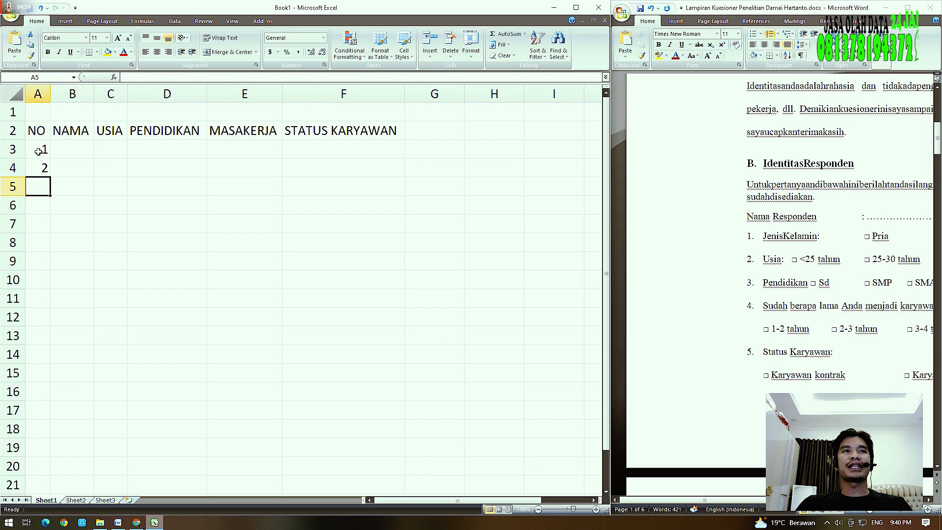
pyautogui.write('2')
pyautogui.press('Return')
pyautogui.press('Up')
pyautogui.write('3')
pyautogui.press('Return')
pyautogui.press('Up')
# Fill the number series down the NO column so that it runs from 1 to 30
pyautogui.click(39, 152)
pyautogui.hotkey('shift', 'Down')
pyautogui.hotkey('shift', 'Down')
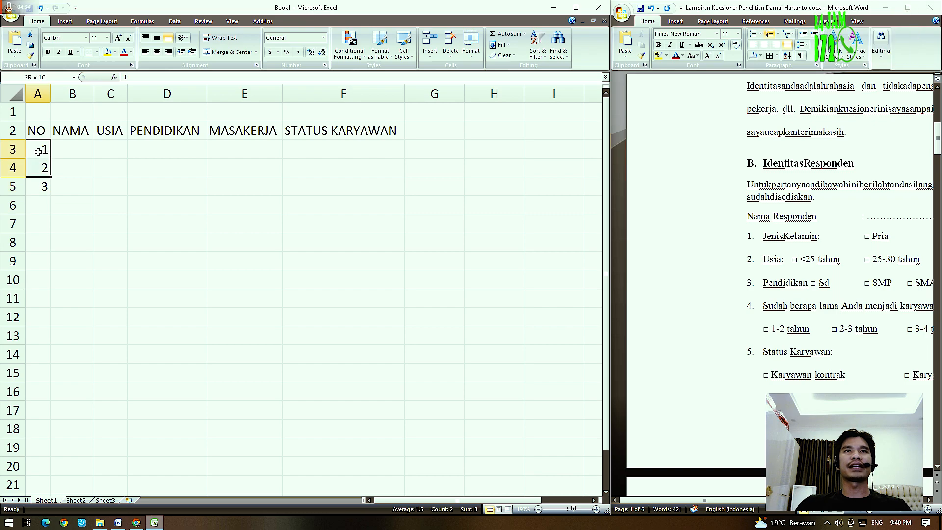
pyautogui.moveTo(50, 197); pyautogui.dragTo(49, 288)
pyautogui.scroll(7, 45, 281)
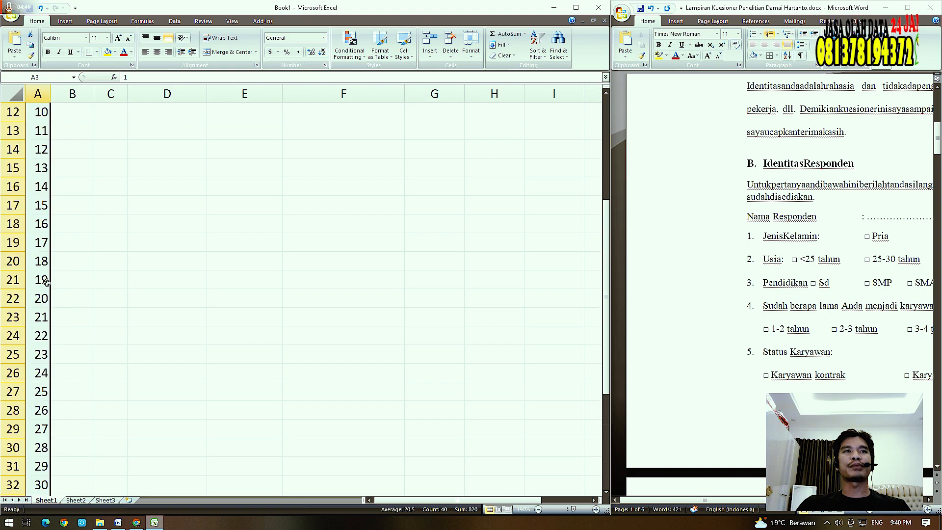
pyautogui.scroll(-7, 44, 206)
pyautogui.moveTo(51, 289); pyautogui.dragTo(51, 243)
pyautogui.scroll(7, 49, 248)
pyautogui.keyDown('ctrl'); pyautogui.scroll(-2, 48, 250); pyautogui.keyUp('ctrl')
pyautogui.keyDown('ctrl'); pyautogui.scroll(-2, 49, 250); pyautogui.keyUp('ctrl')
pyautogui.scroll(-3, 47, 249)
pyautogui.scroll(3, 49, 249)
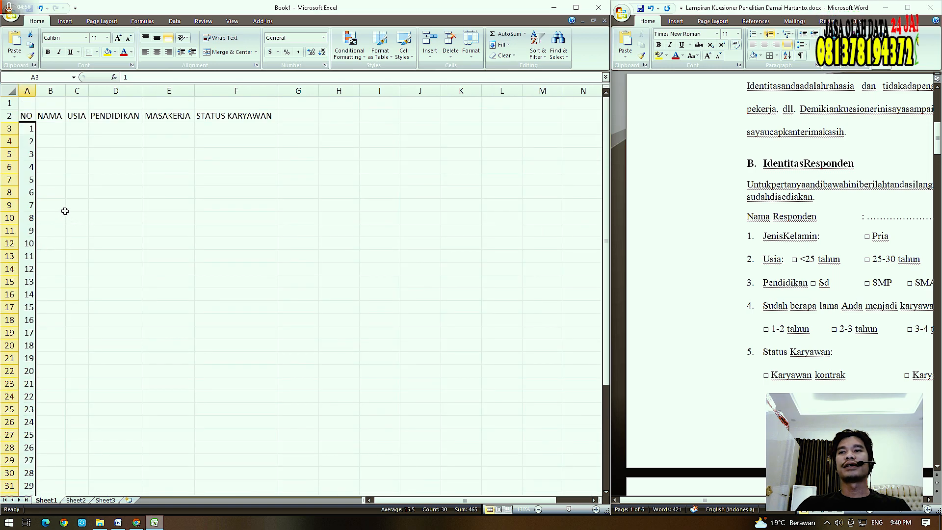
# Enter "25 TAHUN" as the first respondent's USIA in C3 and autofit column C to it
pyautogui.click(52, 126)
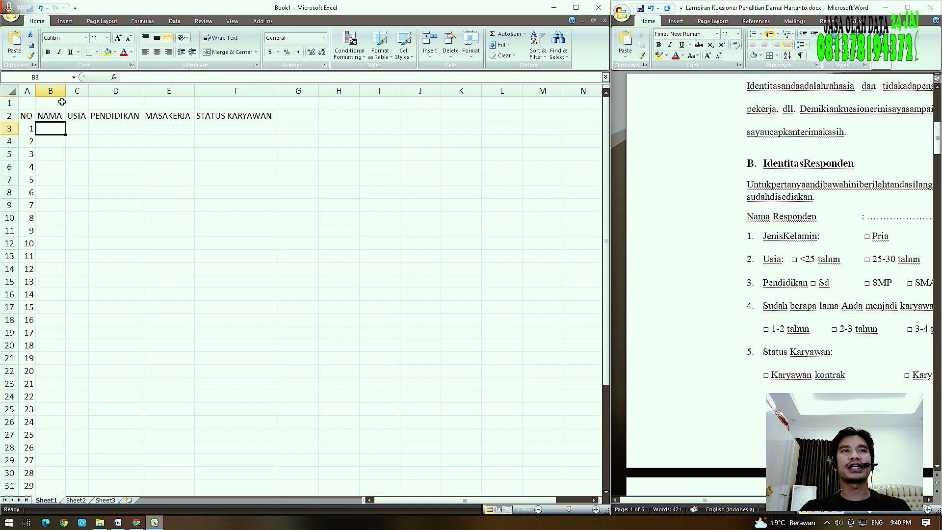
pyautogui.click(76, 129)
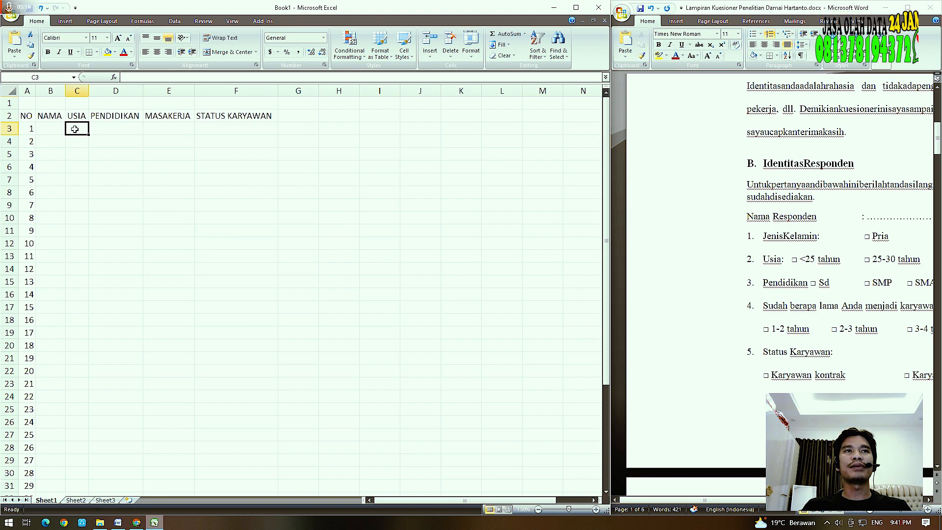
pyautogui.write('25 TAHUN')
pyautogui.press('Tab')
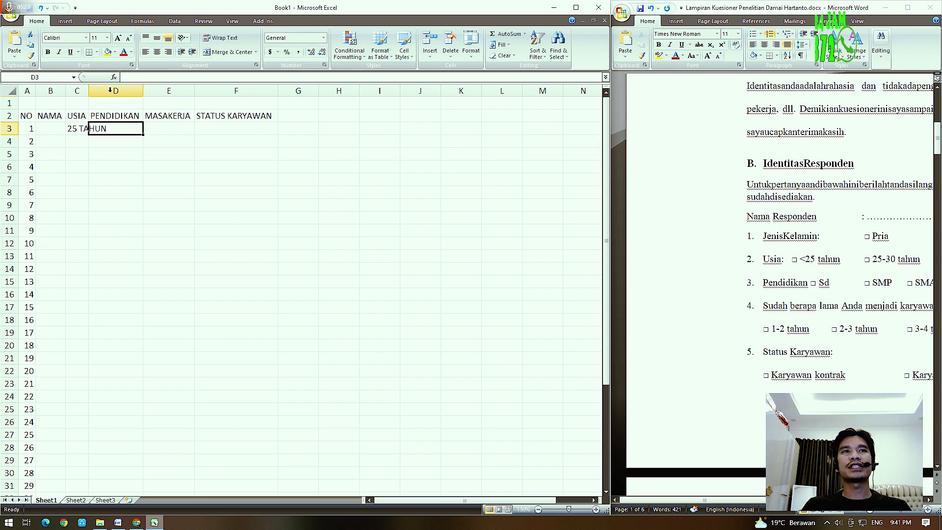
pyautogui.doubleClick(87, 90)
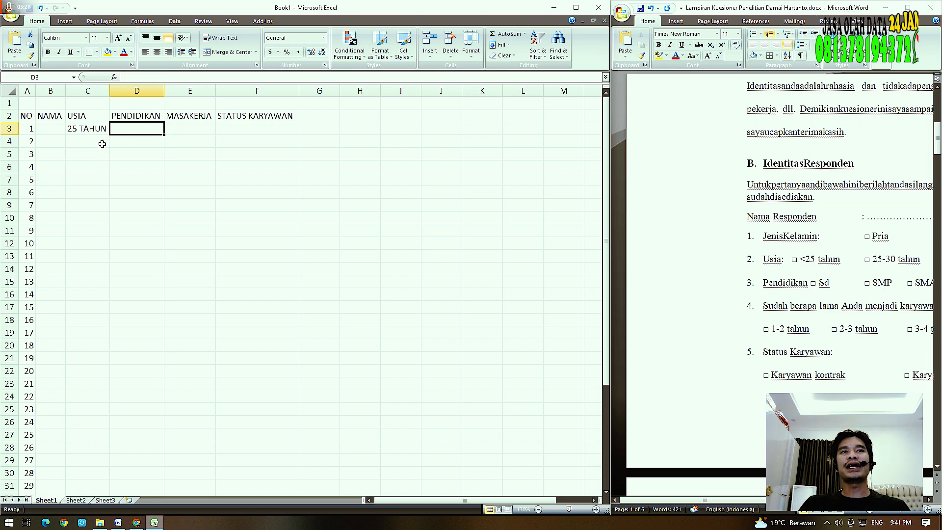
# Enter "25 - 30 TAHUN" as the second respondent's USIA in C4 and autofit column C to the longer text
pyautogui.click(82, 137)
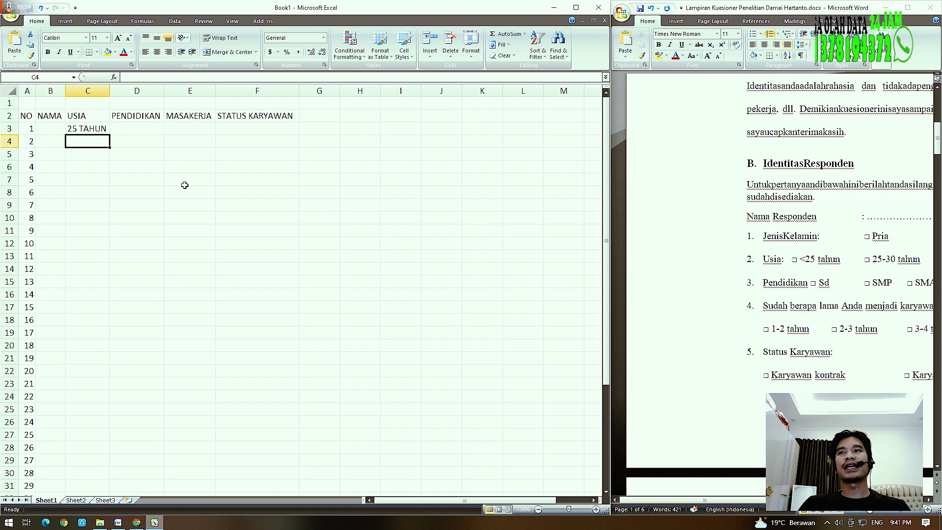
pyautogui.write('2')
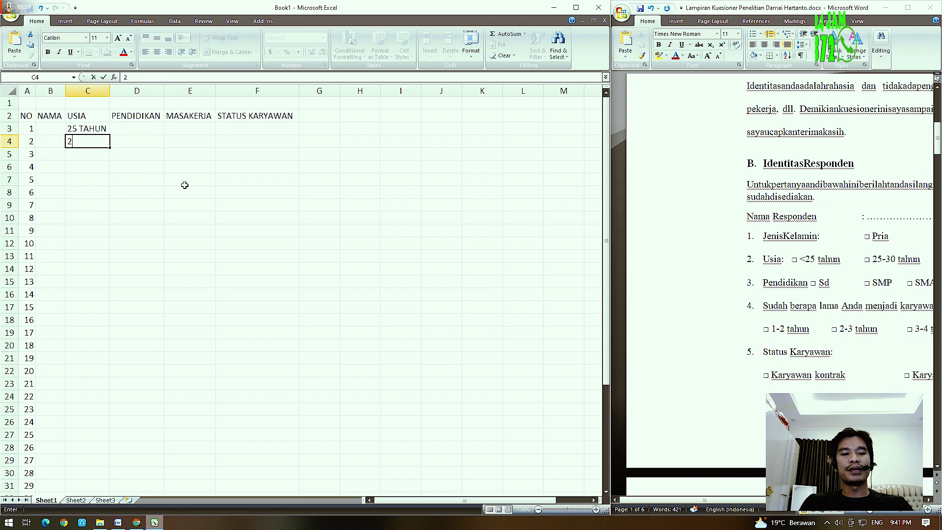
pyautogui.write('5 - 30 TAHUN')
pyautogui.press('Return')
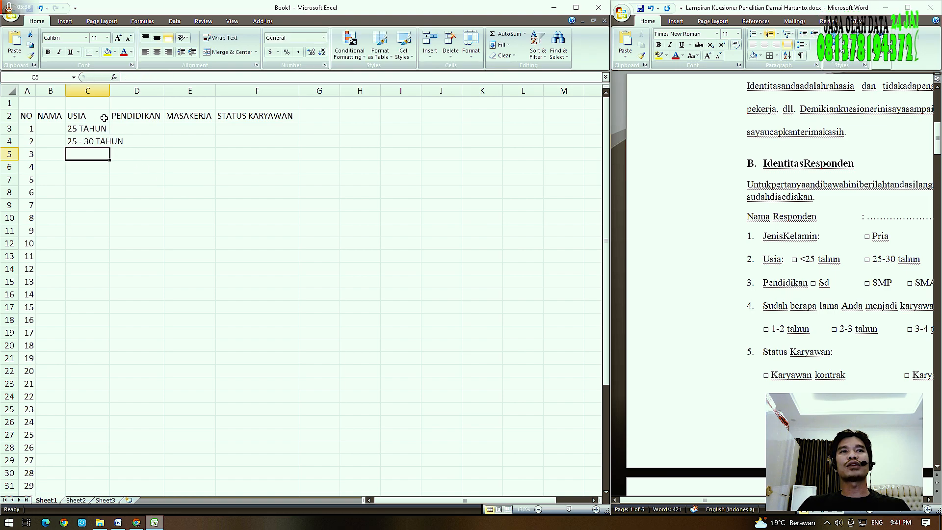
pyautogui.doubleClick(109, 91)
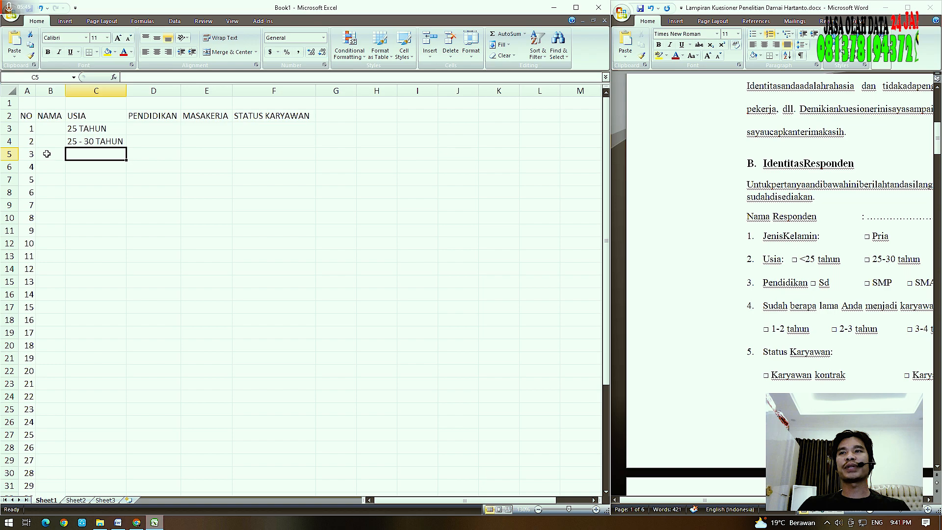
# Replace the USIA text entries with category codes, entering 1, 2, 3 and 4 in C3 to C6
pyautogui.moveTo(676, 503); pyautogui.dragTo(634, 503)
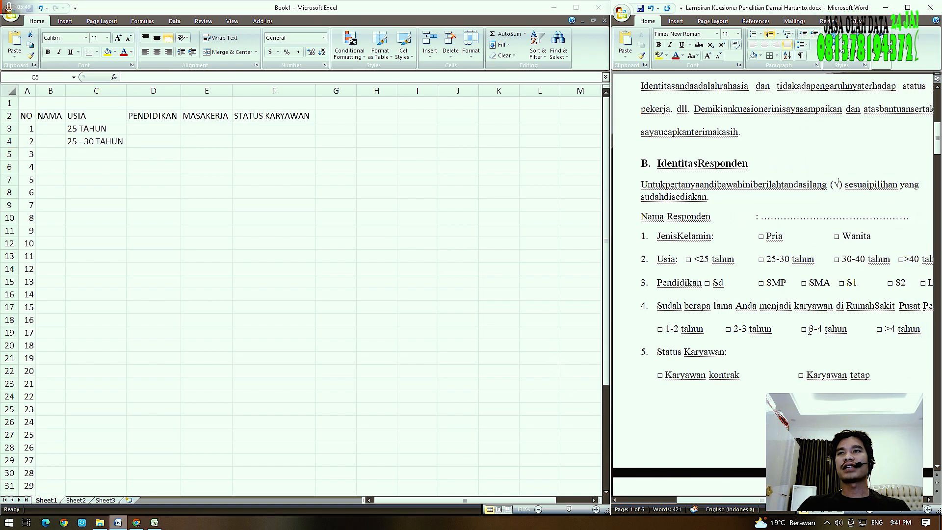
pyautogui.moveTo(728, 501)
pyautogui.mouseDown()
pyautogui.moveTo(763, 503)
pyautogui.moveTo(722, 510)
pyautogui.moveTo(730, 505)
pyautogui.mouseUp()
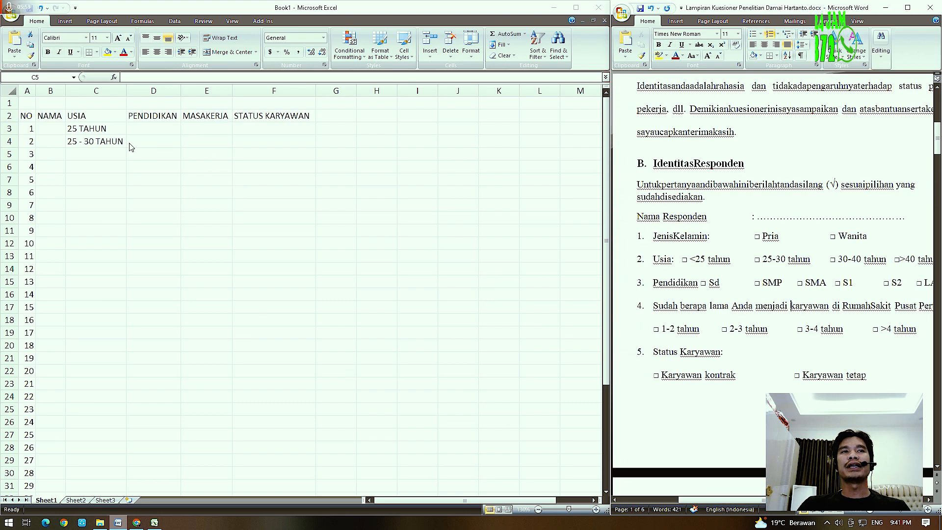
pyautogui.click(81, 127)
pyautogui.click(81, 132)
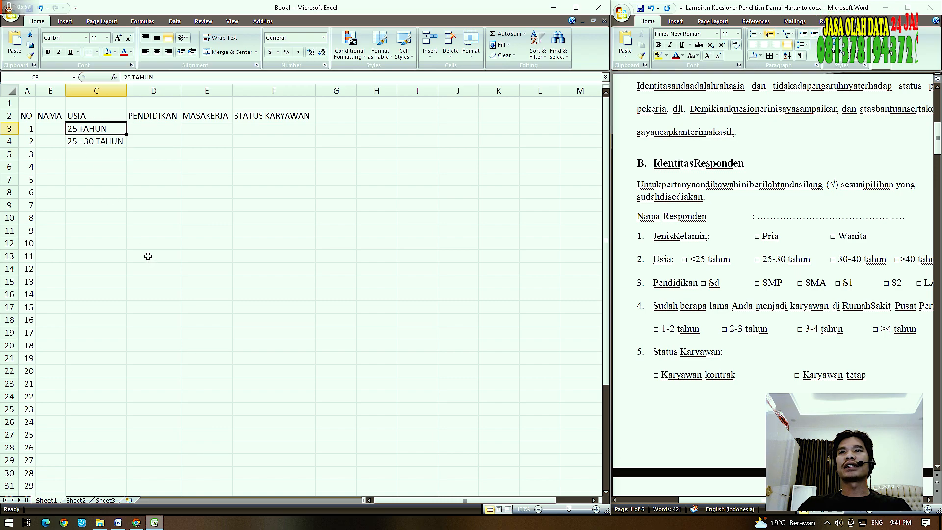
pyautogui.write('1')
pyautogui.press('Return')
pyautogui.write('2')
pyautogui.press('Return')
pyautogui.write('3')
pyautogui.press('Return')
pyautogui.write('4')
pyautogui.press('Return')
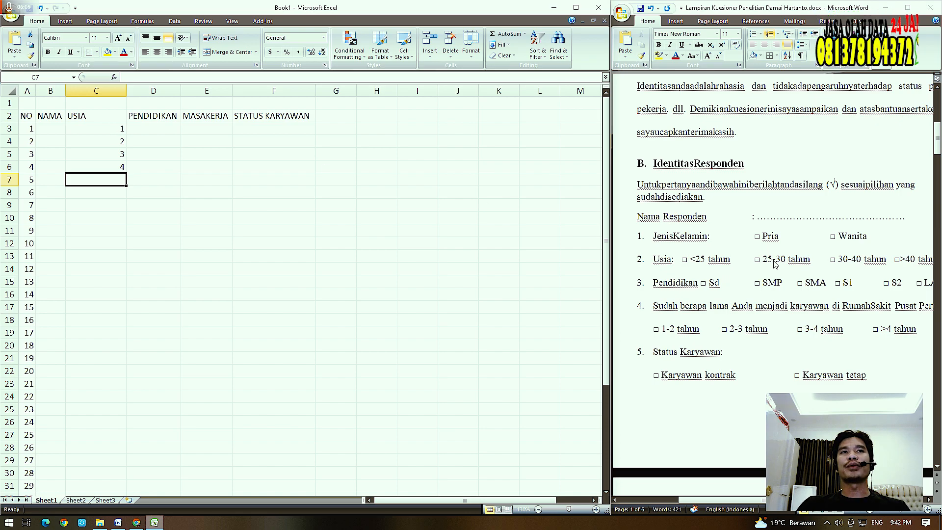
# Enter the USIA codes 3 in C6:C7, 4 in C8:C12 and 5 in C13
pyautogui.press('Up')
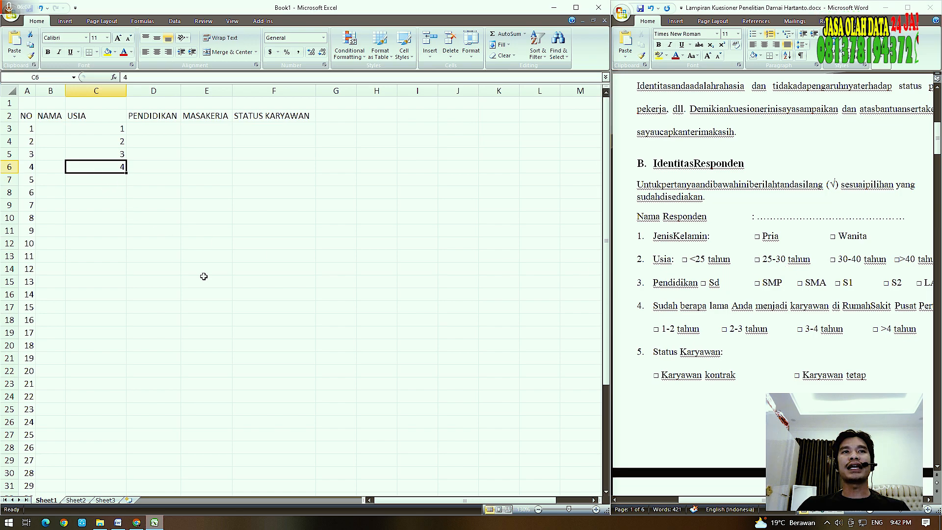
pyautogui.write('3 3 4 4 4 4 5 4')
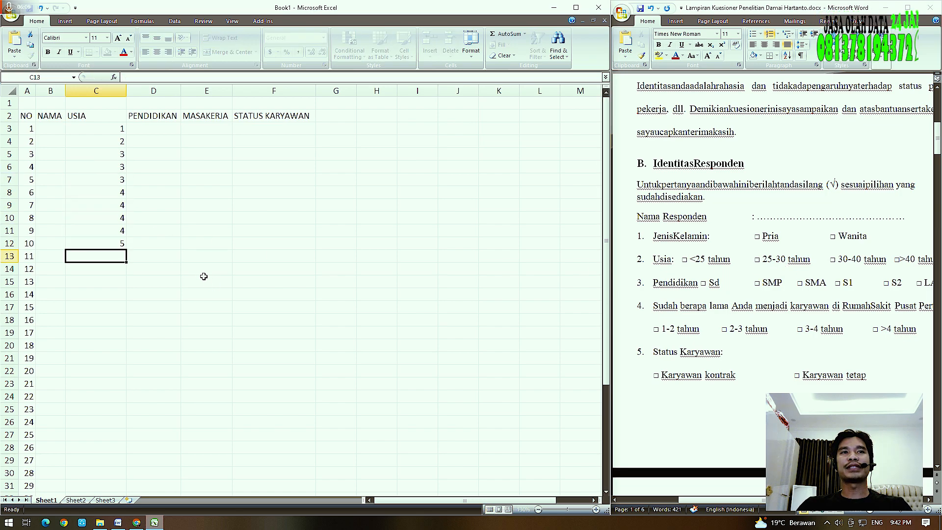
pyautogui.press('Up')
pyautogui.press('Up')
pyautogui.write('4')
pyautogui.press('Return')
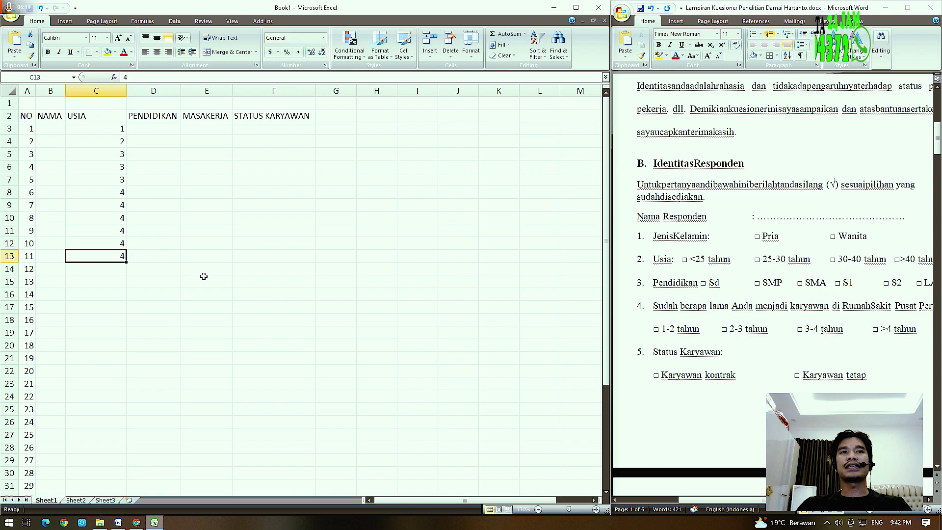
pyautogui.write('5')
pyautogui.press('Up')
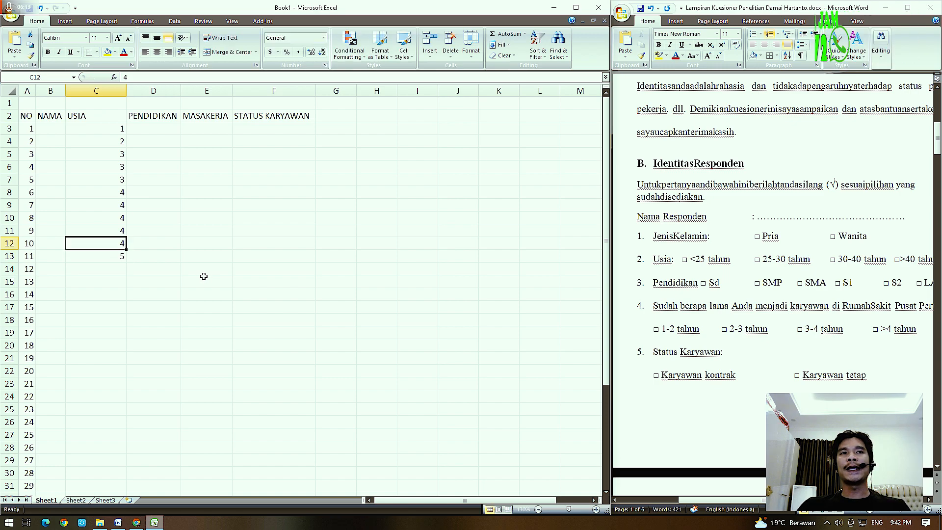
# Insert a blank column before USIA and enter the header JENIS KELAMIN in C2
pyautogui.moveTo(714, 501); pyautogui.dragTo(739, 501)
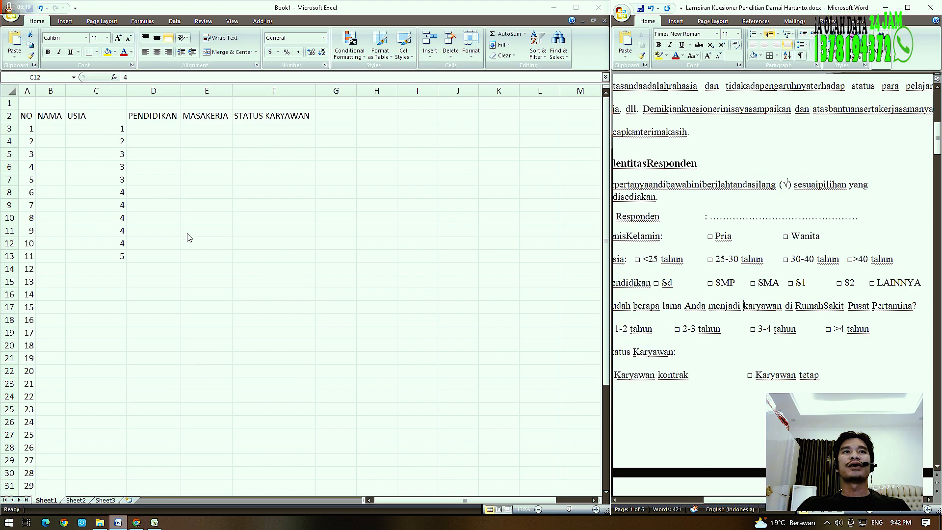
pyautogui.click(83, 86)
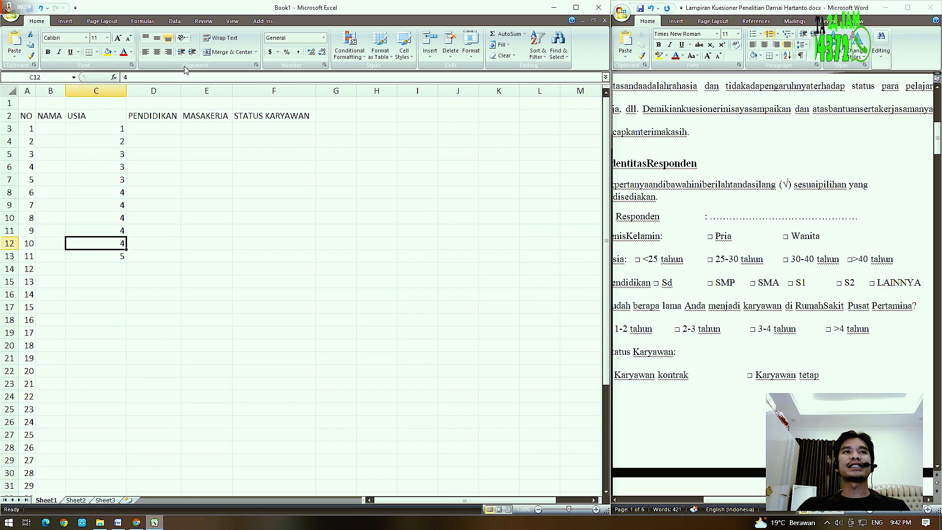
pyautogui.click(83, 91)
pyautogui.rightClick(83, 87)
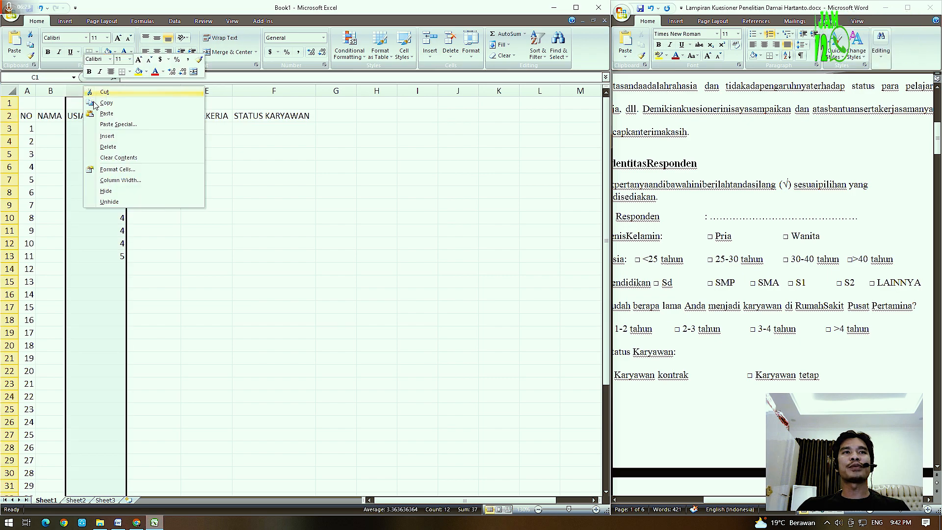
pyautogui.press('Escape')
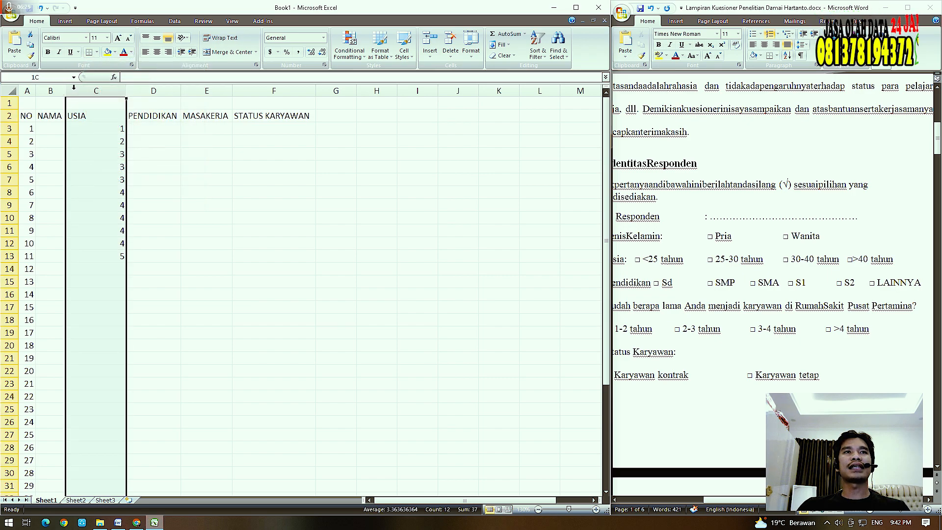
pyautogui.rightClick(75, 92)
pyautogui.click(98, 140)
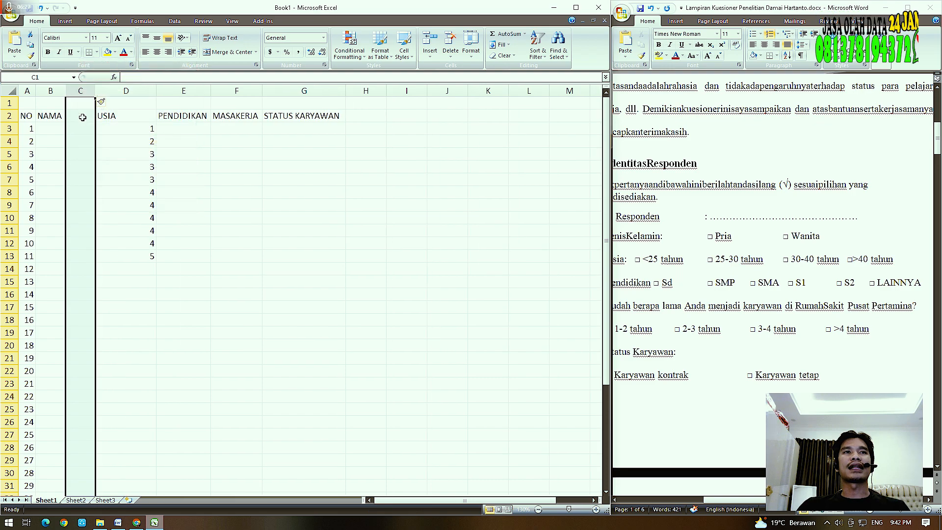
pyautogui.press('Down')
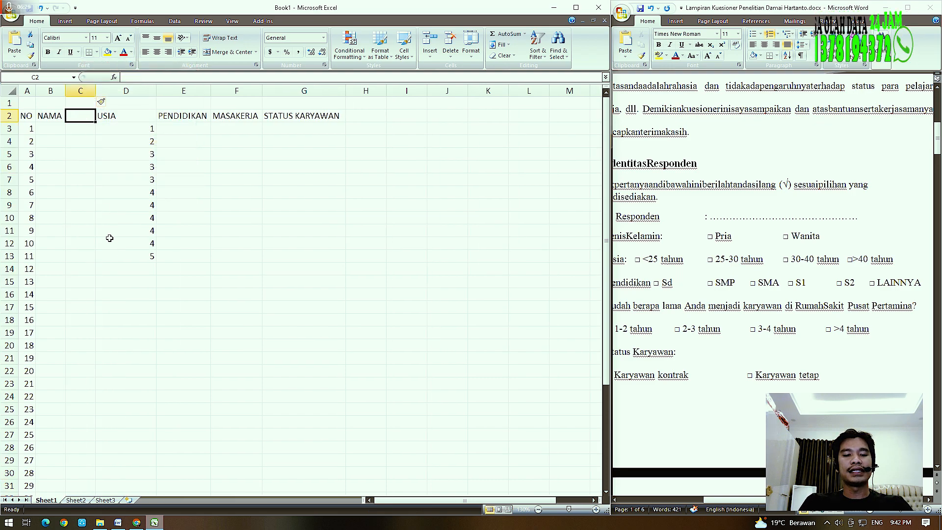
pyautogui.write('JEN')
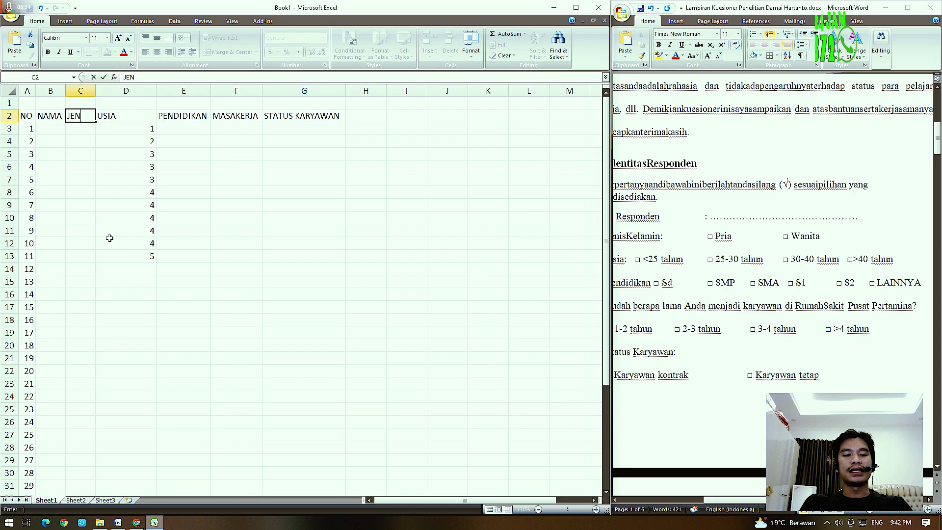
pyautogui.write('IS KELANMIN')
pyautogui.press('Return')
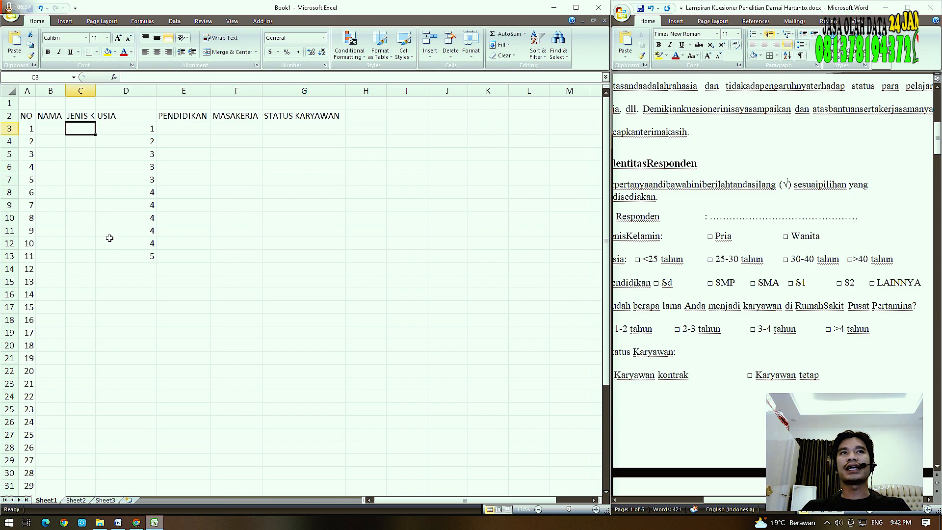
# Enter JENIS KELAMIN codes 2, 2, 1, 2, 2, 1, 2, 2 in C3:C10, 1 in C11:C22, 2 in C23:C31 and 1 in C32
pyautogui.write('2 2 1 2 2 1 2 2 1 1 1 1 1')
pyautogui.press('Return')
pyautogui.write('1')
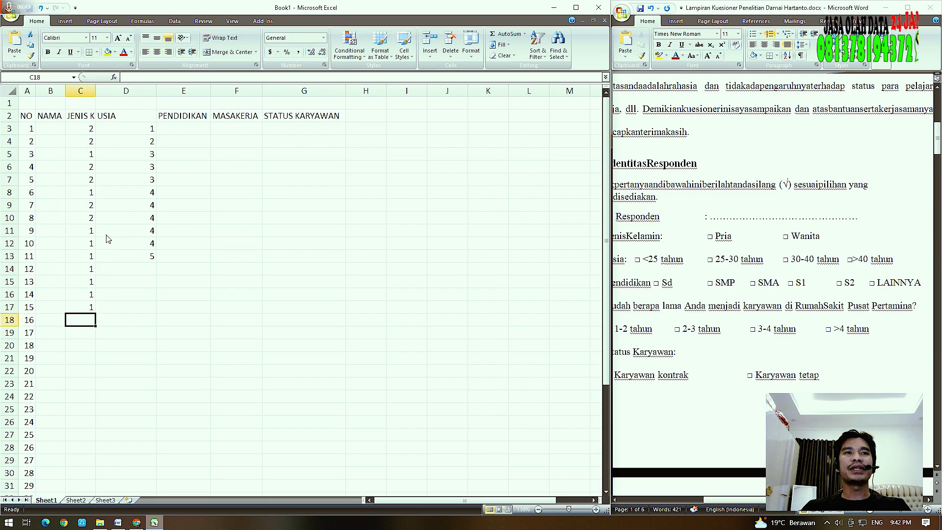
pyautogui.write(' 1 1 1 1 1 1 2 2 2 2 2 2 2 2 2 1')
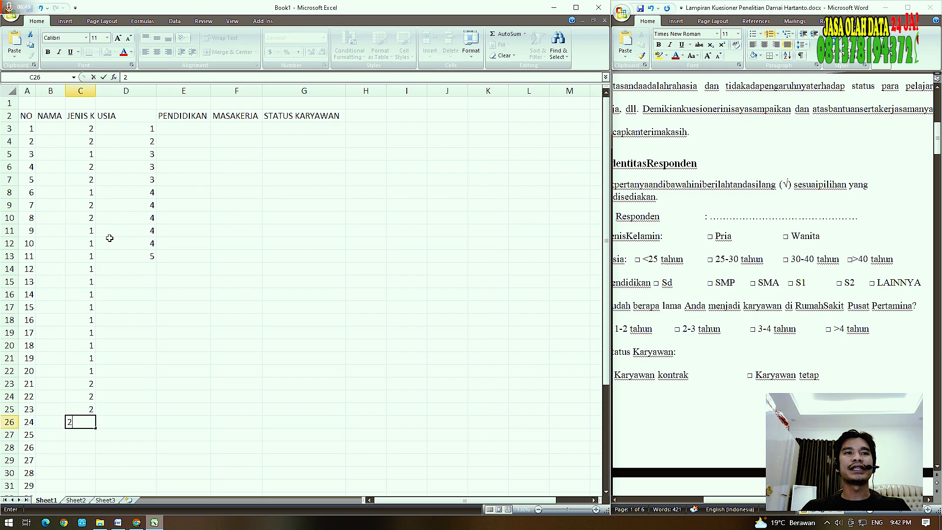
# Change respondent 11's USIA code in D13 to 4
pyautogui.press('Up')
pyautogui.press('Right')
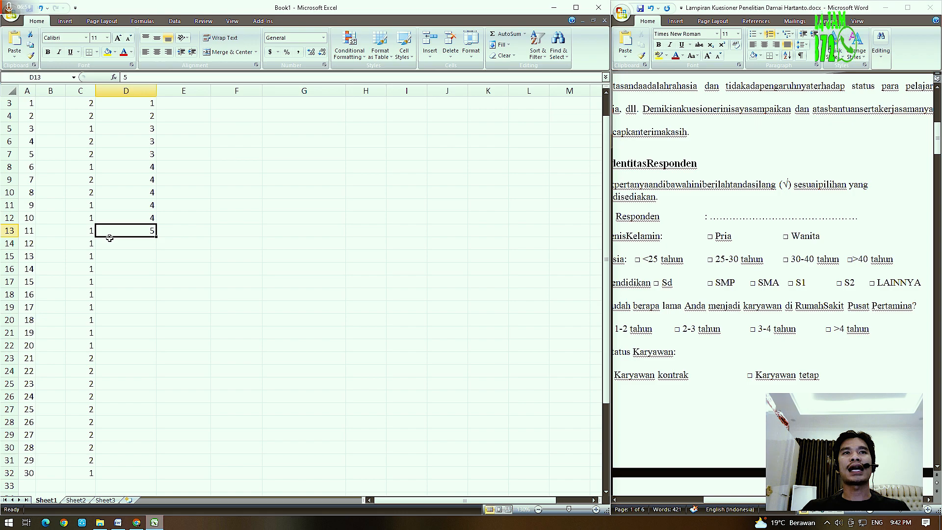
pyautogui.hotkey('ctrl', 'Up')
pyautogui.press('Down')
pyautogui.press('Down')
pyautogui.press('Down')
pyautogui.press('Down')
pyautogui.press('Down')
pyautogui.press('Down')
pyautogui.press('Down')
pyautogui.press('Down')
pyautogui.press('Down')
pyautogui.press('Down')
pyautogui.press('Down')
pyautogui.write('4')
pyautogui.press('Return')
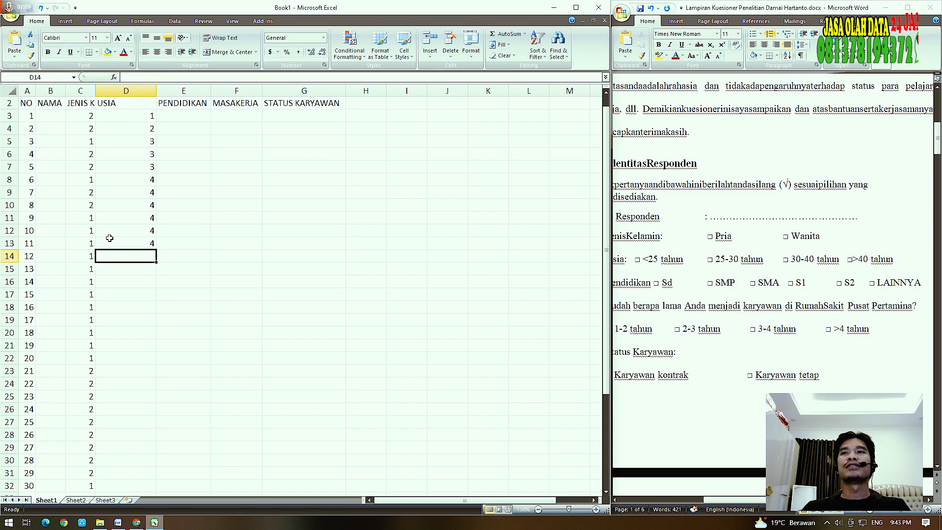
# Enter the USIA codes 2, 3, 3, 4 in D14:D17, 3 in D18:D24 and 2 in D25:D32
pyautogui.write('2')
pyautogui.press('Return')
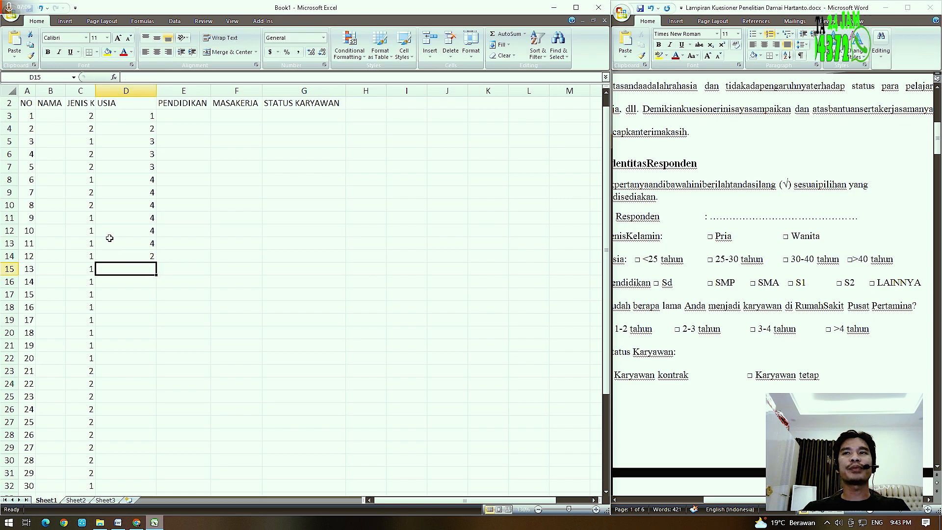
pyautogui.write('3')
pyautogui.press('Return')
pyautogui.write('3')
pyautogui.press('Return')
pyautogui.write('4')
pyautogui.press('Return')
pyautogui.write('3')
pyautogui.press('Return')
pyautogui.write('3 3 3 3 3 3 2 2 2 2 2 2 2 2')
pyautogui.press('Up')
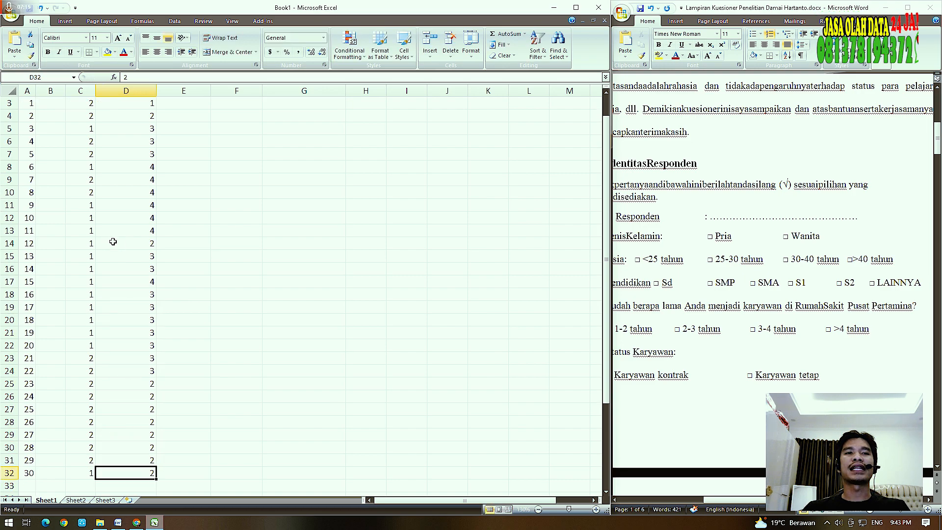
# Enter PENDIDIKAN codes 1, 2, 2, 3, 4, 4 in E3:E8, 5 in E9:E12, 2, 2, 1, 2 in E13:E16, and 3, 4, 5 in E18, E20, E21
pyautogui.hotkey('ctrl', 'Up')
pyautogui.press('Down')
pyautogui.press('Right')
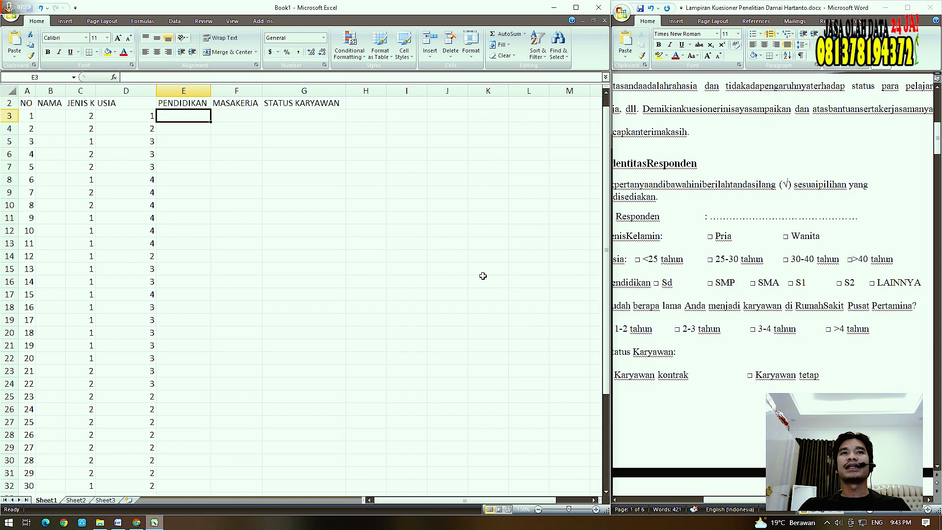
pyautogui.click(670, 291)
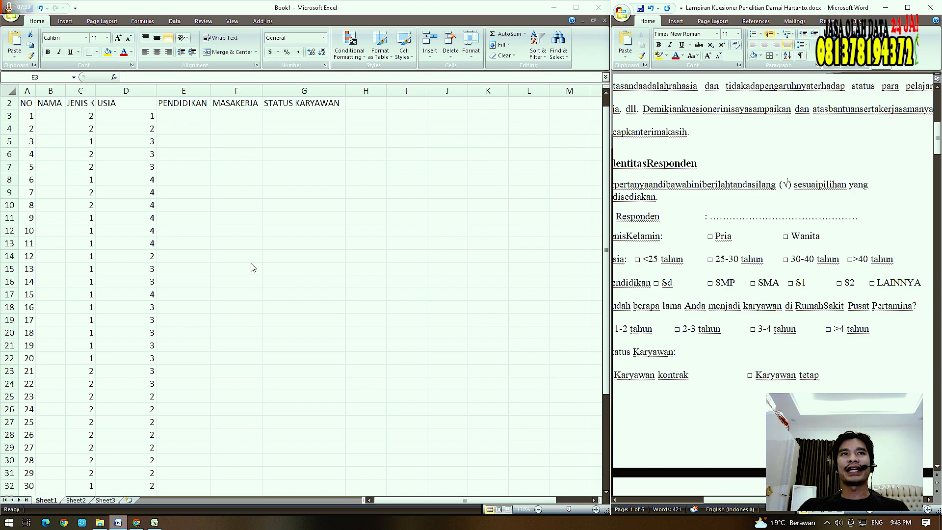
pyautogui.click(179, 116)
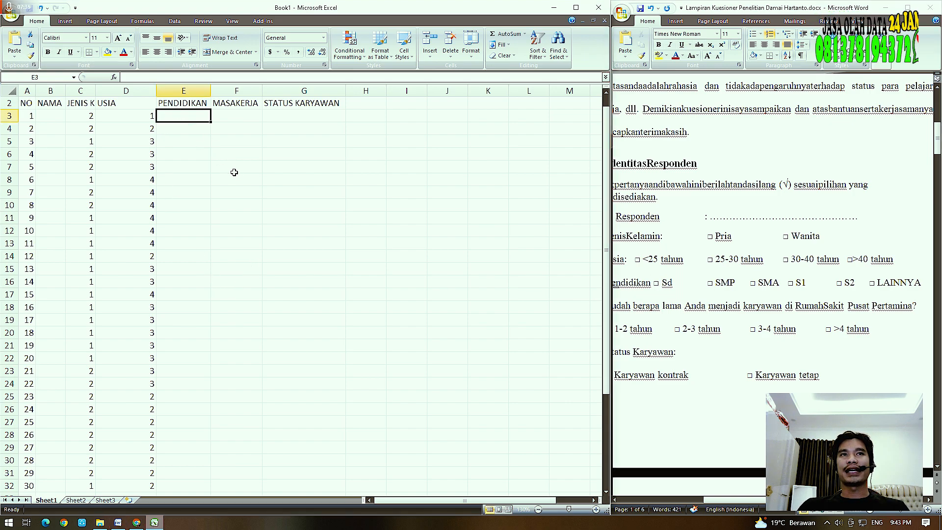
pyautogui.write('1 2 2 3 4 4 5 5 5 5 2 2 1 2  3 ')
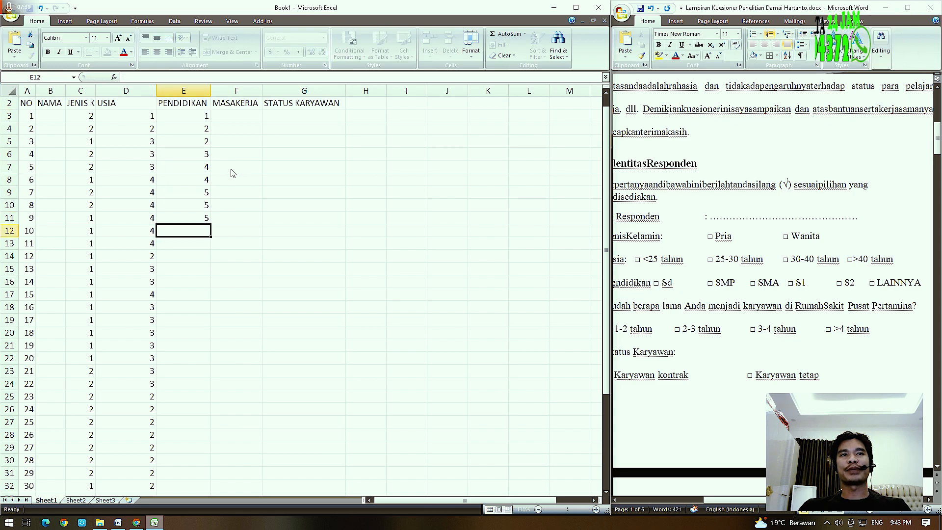
pyautogui.write(' 4 5')
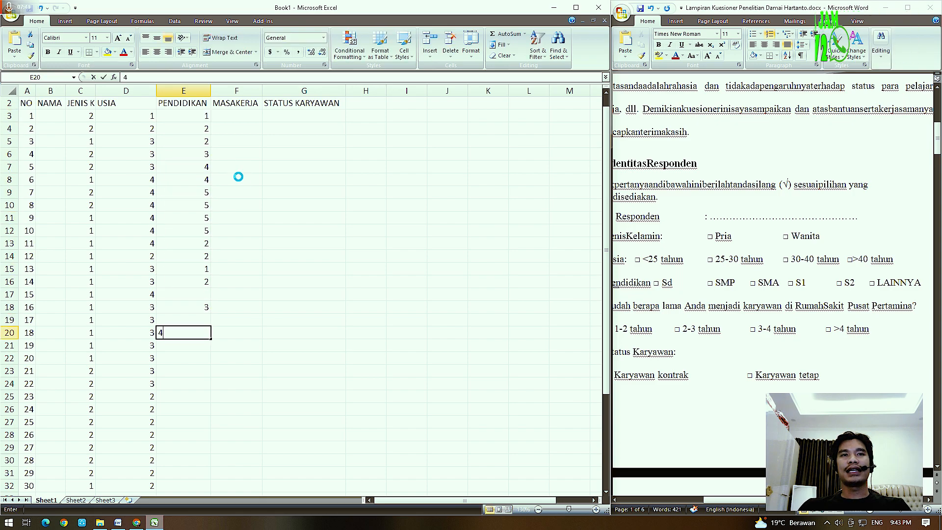
# Fill the skipped PENDIDIKAN cells with 5 in E17 and 6 in E19, and change E20 to 5
pyautogui.press('Up')
pyautogui.press('Up')
pyautogui.press('Up')
pyautogui.press('Up')
pyautogui.press('Up')
pyautogui.write('6 3 6')
pyautogui.press('Up')
pyautogui.press('Up')
pyautogui.press('Up')
pyautogui.write('5   55')
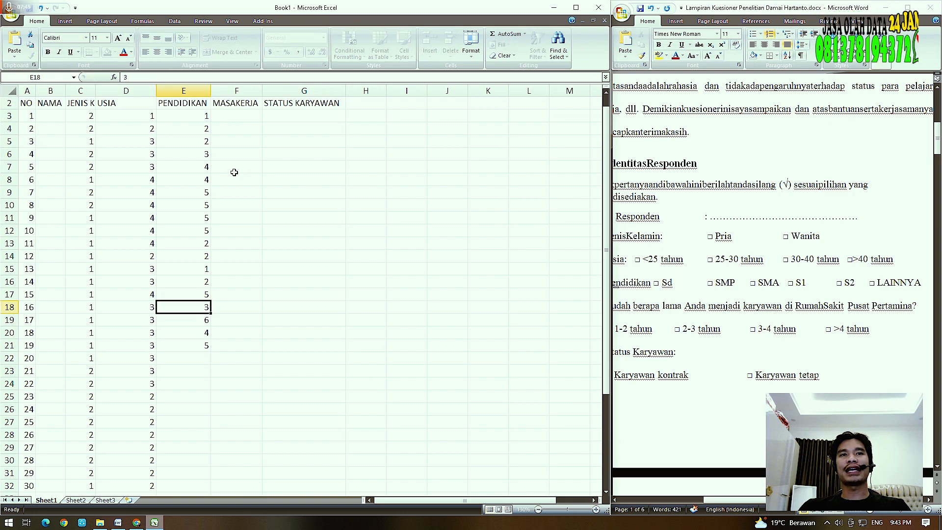
# Enter the PENDIDIKAN codes 5 in E22:E23, 3 in E24, 5 in E25:E28, 4 in E29 and 5 in E30:E32
pyautogui.press('Up')
pyautogui.write('5  5 5 3  45')
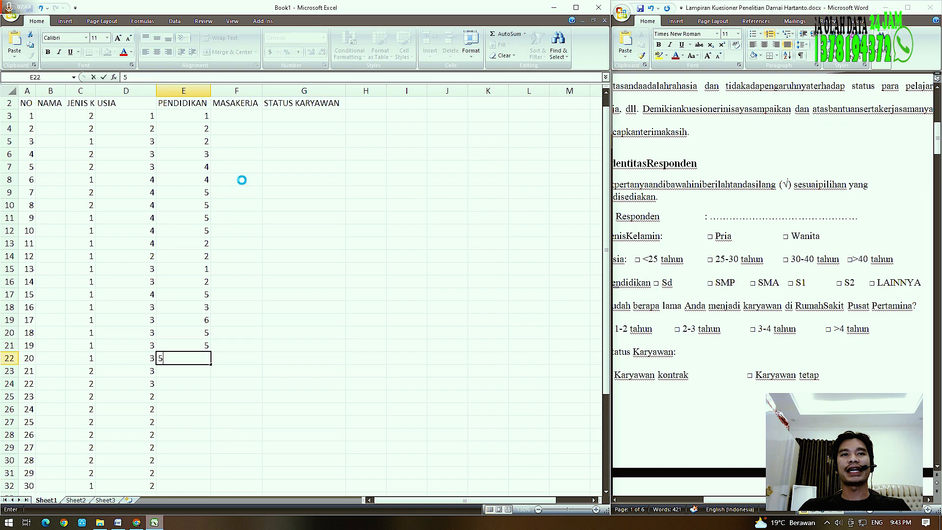
pyautogui.press('Up')
pyautogui.press('Up')
pyautogui.write('5 5 5 5 4 5 5 ')
pyautogui.write('5')
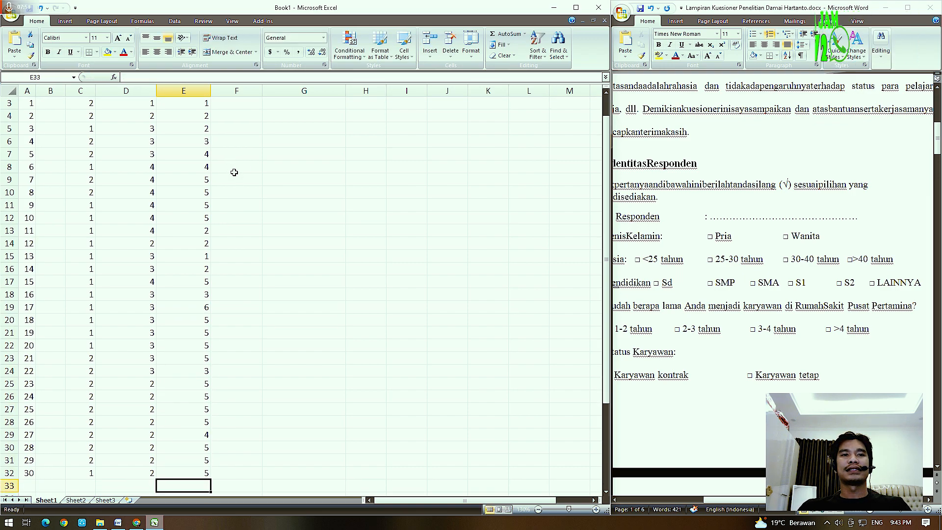
# Enter the MASAKERJA codes 1, 2, 3, 3 in F3:F6, 4 in F7:F9 and 5 in F10:F12
pyautogui.hotkey('ctrl', 'Up')
pyautogui.press('Down')
pyautogui.press('Right')
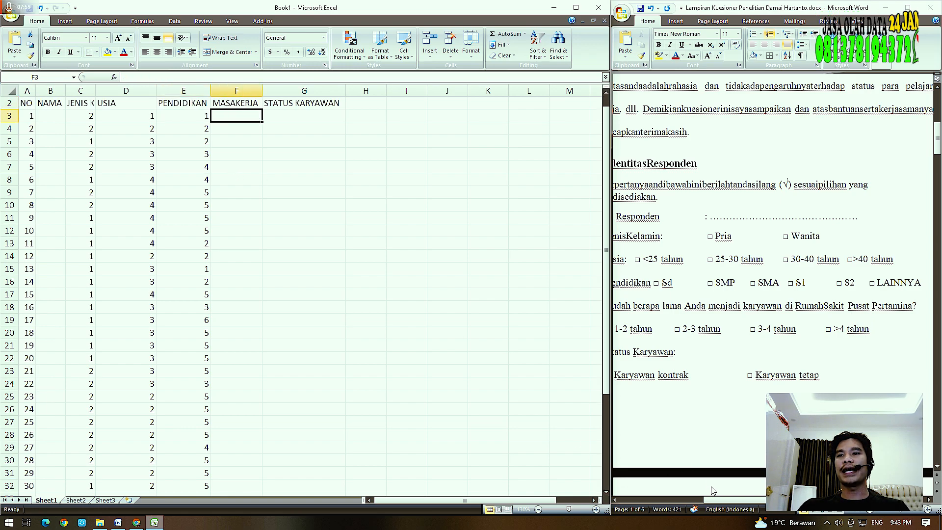
pyautogui.moveTo(719, 501)
pyautogui.mouseDown()
pyautogui.moveTo(688, 509)
pyautogui.moveTo(710, 509)
pyautogui.mouseUp()
pyautogui.click(229, 120)
pyautogui.write('1 2 3 3 4 4 4 5 5 5 6 5')
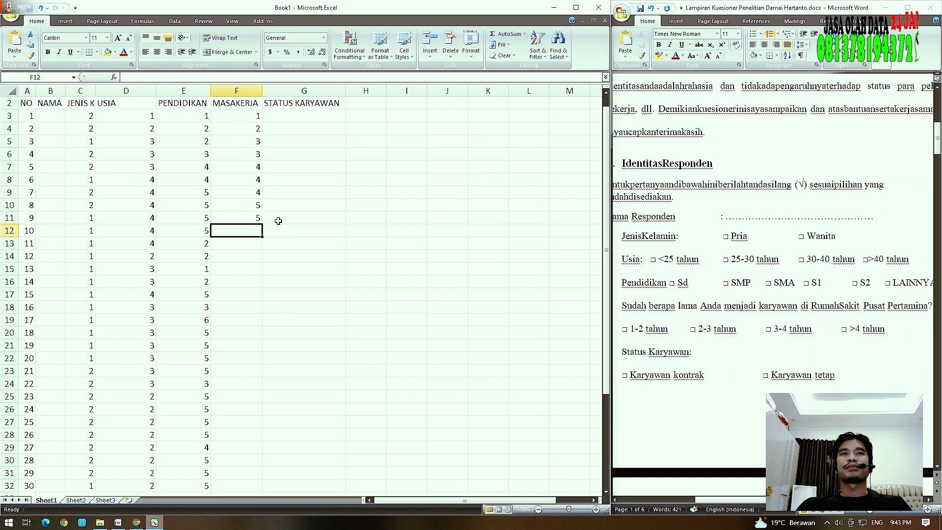
# Enter the remaining MASAKERJA codes: 4 in F13:F19, 2 in F20, 3 in F21:F22, 4 in F23:F26, 3 in F27 and 4 in F28:F32
pyautogui.press('Up')
pyautogui.press('Up')
pyautogui.write('4')
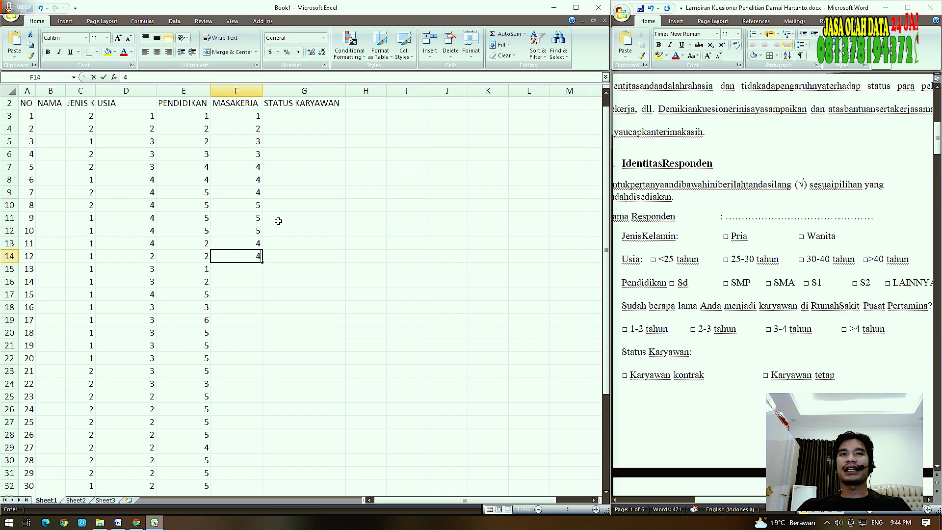
pyautogui.write(' 4 4 4 4 4 4 2 3 3 4 4 ')
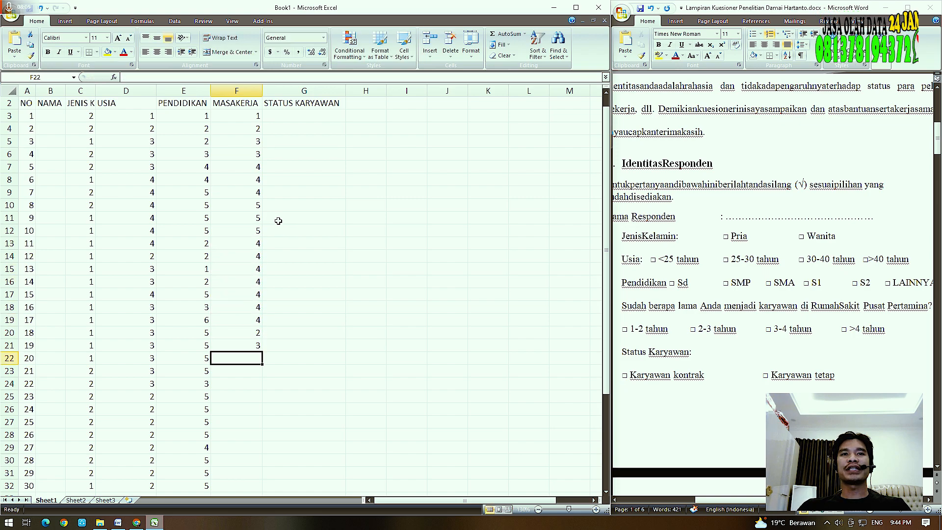
pyautogui.write('4 4 3 4 4 4 4 4')
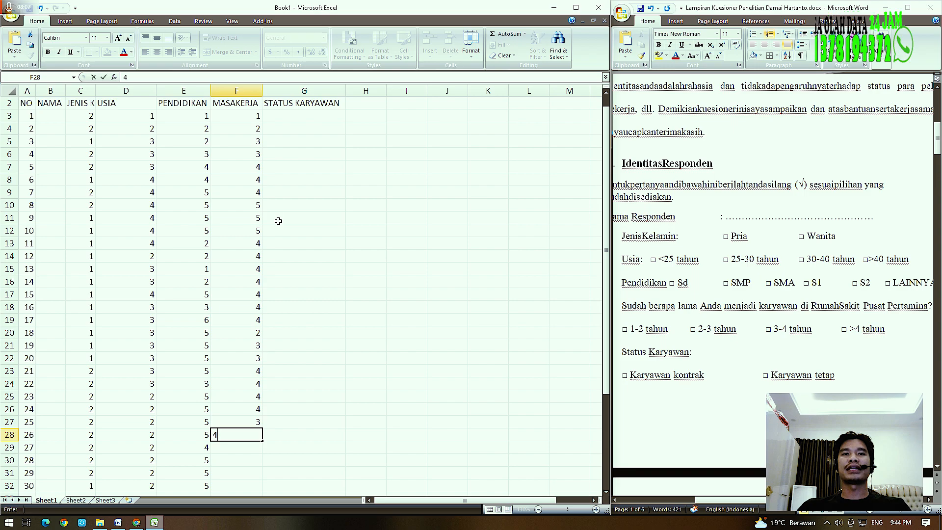
# Enter the STATUS KARYAWAN codes 2, 1 in G3:G4, 2 in G5:G8, 1 in G9:G12, 2 in G13 and 1 in G14:G16
pyautogui.hotkey('ctrl', 'Up')
pyautogui.hotkey('ctrl', 'Up')
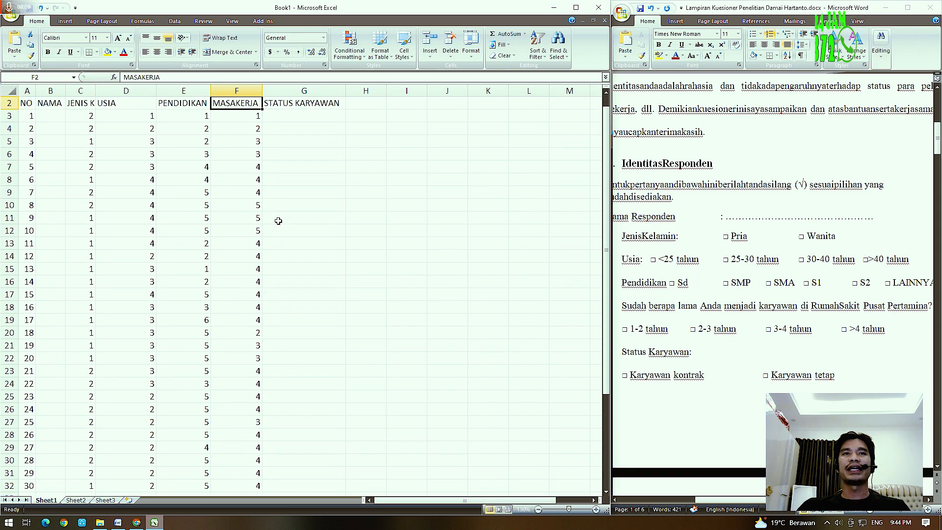
pyautogui.press('Down')
pyautogui.press('Right')
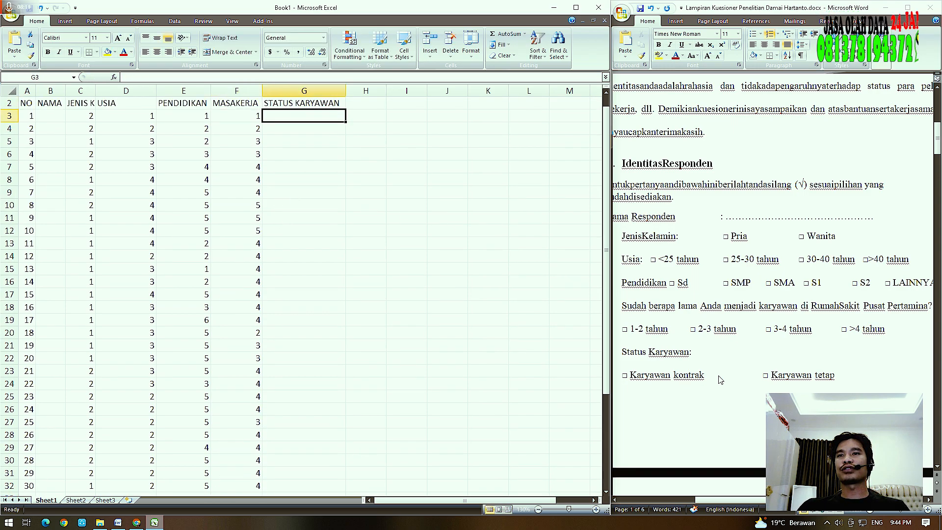
pyautogui.scroll(-1, 717, 379)
pyautogui.write('2 1 2 2 21  2')
pyautogui.press('Up')
pyautogui.press('Up')
pyautogui.press('Up')
pyautogui.write('2 2 1 1 1 1 2 1 1 1')
pyautogui.press('Up')
pyautogui.press('Up')
pyautogui.press('Up')
pyautogui.press('Up')
pyautogui.press('Down')
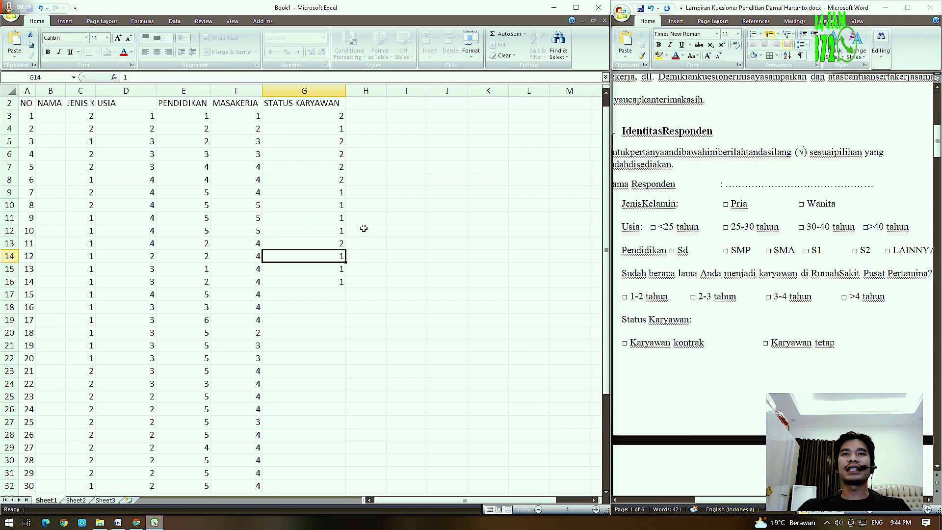
# Complete the STATUS KARYAWAN codes with 1 in G17:G18, 2 in G19:G22, 1 in G23:G24 and 2 in G25:G32
pyautogui.press('Down')
pyautogui.press('Down')
pyautogui.press('Down')
pyautogui.write('1 1 2 2 2 2 1')
pyautogui.write(' 1 2 2 2 2 ')
pyautogui.write('2')
pyautogui.press('Down')
pyautogui.write('2')
pyautogui.press('Down')
pyautogui.press('Down')
pyautogui.write('2')
pyautogui.press('Up')
pyautogui.write('2')
pyautogui.press('Return')
pyautogui.press('Return')
pyautogui.scroll(-1, 364, 228)
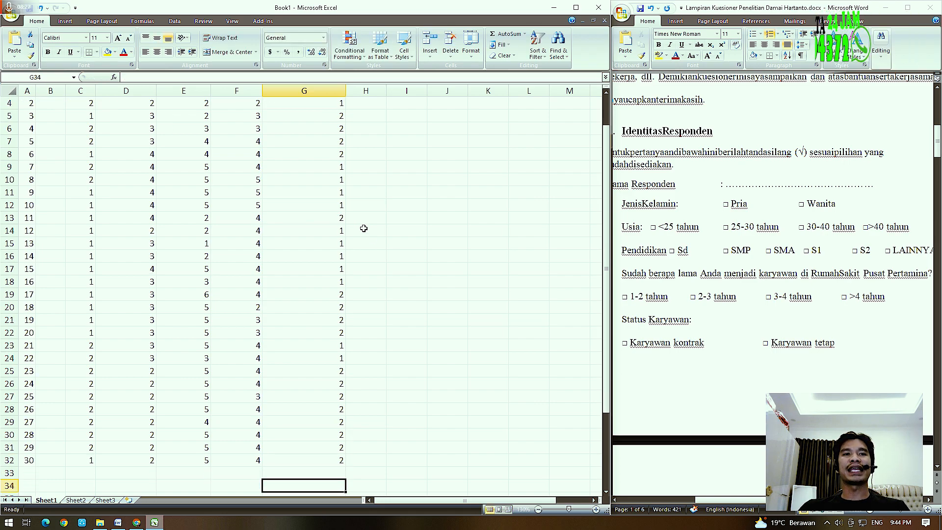
# Merge and center B1:G1 above the column headings and enter the title KARAKTER RESPONDEN
pyautogui.scroll(1, 59, 208)
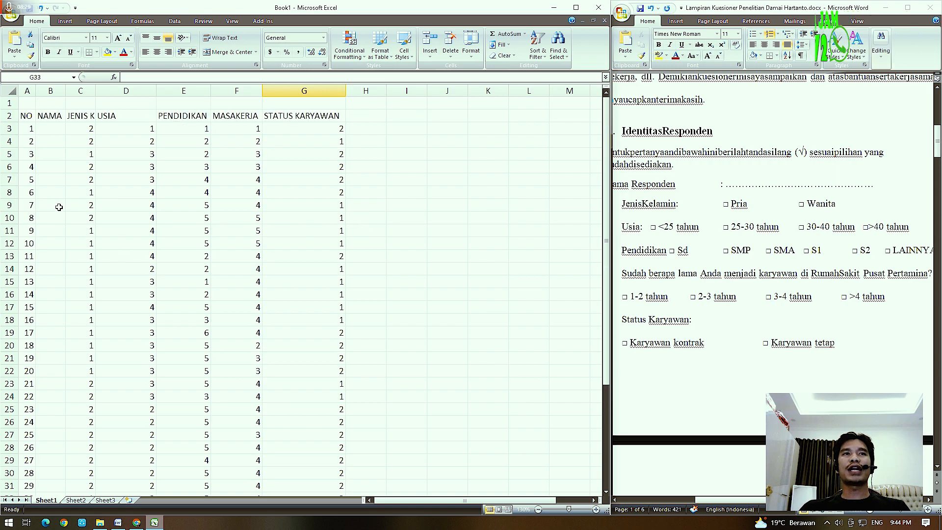
pyautogui.moveTo(49, 103); pyautogui.dragTo(298, 105)
pyautogui.click(228, 52)
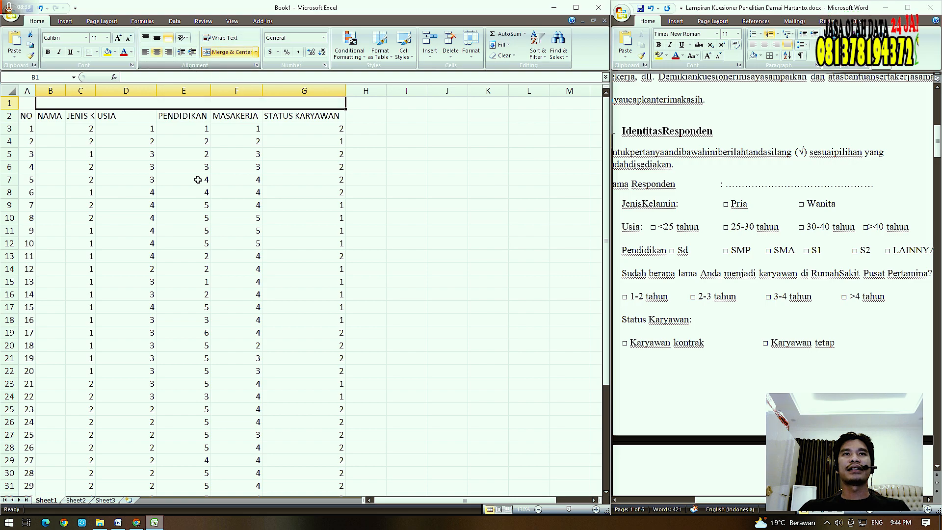
pyautogui.doubleClick(158, 101)
pyautogui.write('KARAK')
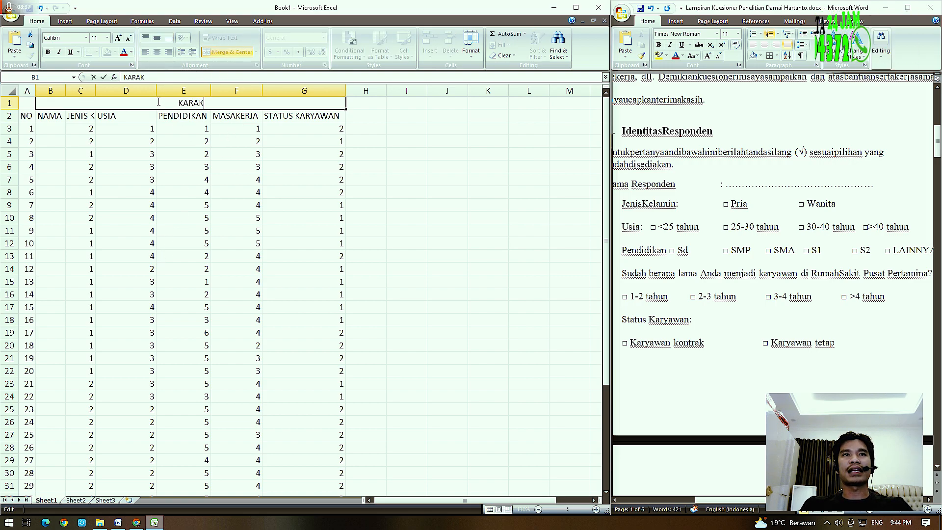
pyautogui.write('TER RESPONDEN')
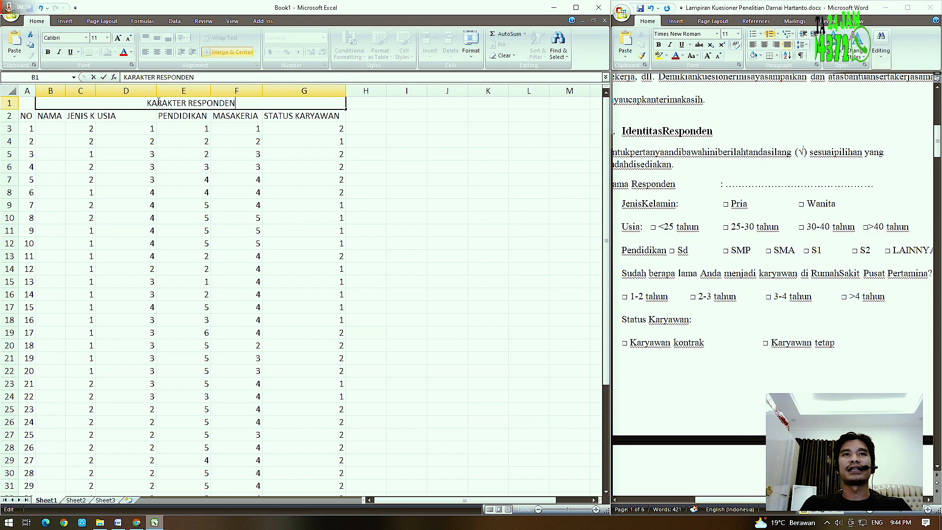
# Enter the gender labels LAKI in C34 and PEREMPUAN in C35, below the respondent table
pyautogui.scroll(-1, 152, 108)
pyautogui.scroll(-5, 147, 126)
pyautogui.scroll(5, 144, 141)
pyautogui.scroll(-4, 143, 141)
pyautogui.click(83, 334)
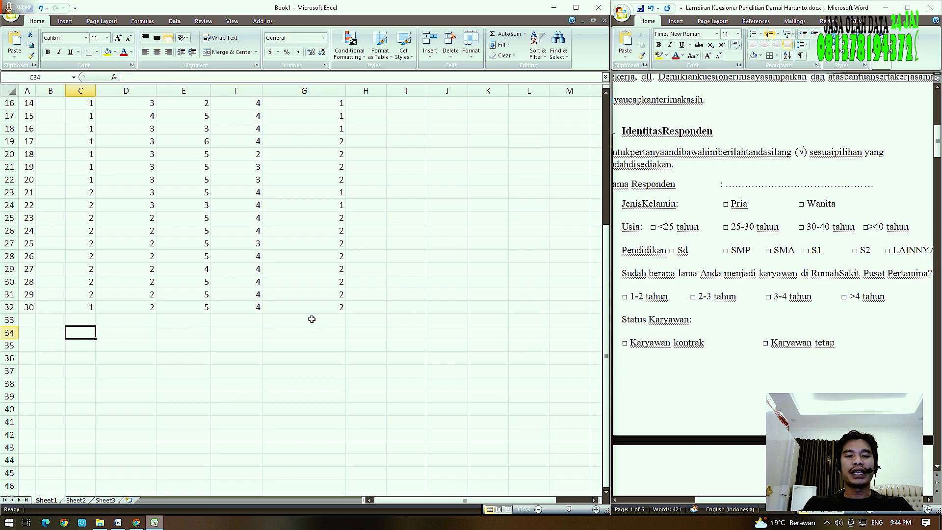
pyautogui.write('LAKI')
pyautogui.press('Return')
pyautogui.write('PEREMPUAN')
pyautogui.press('Return')
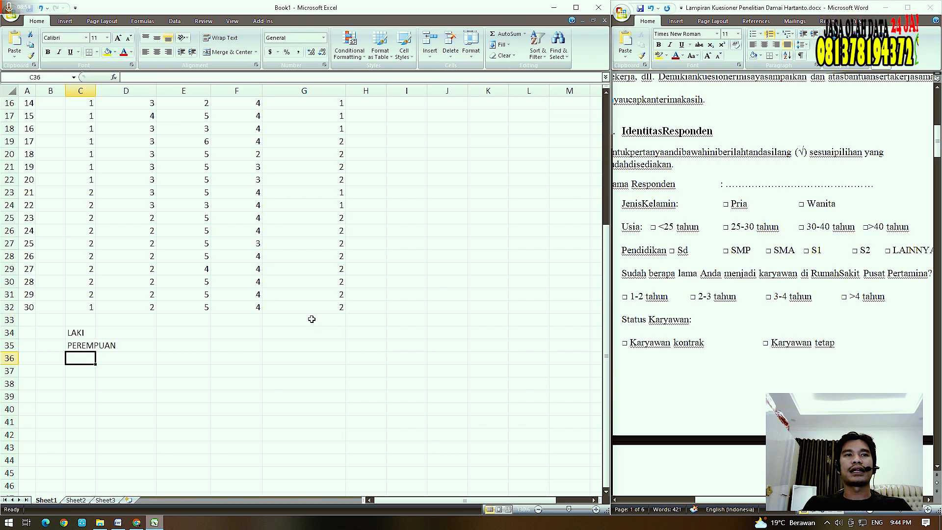
# Apply all borders to the whole respondent table
pyautogui.click(237, 242)
pyautogui.hotkey('ctrl', 'a')
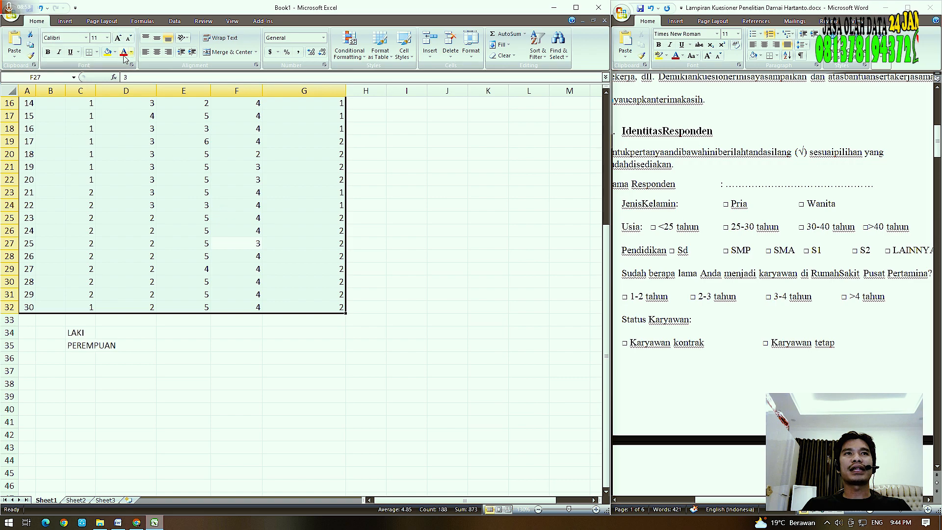
pyautogui.click(97, 52)
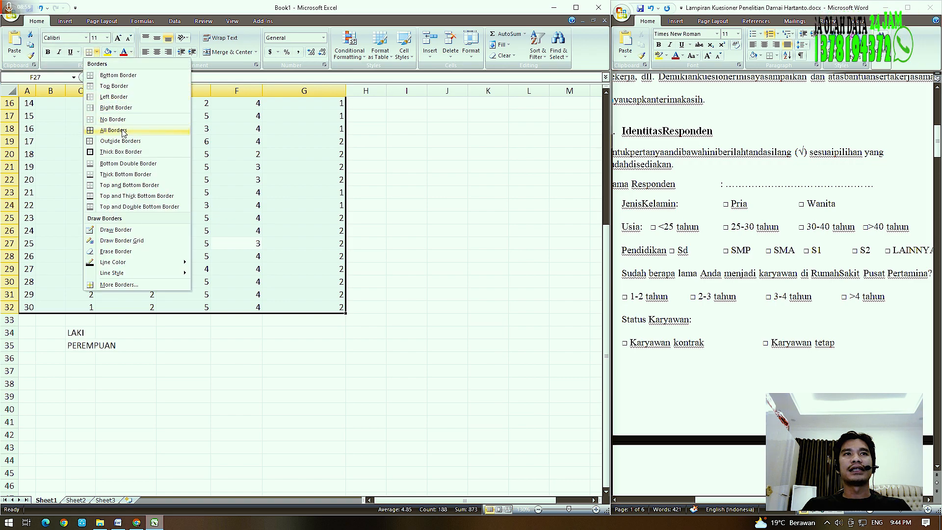
pyautogui.click(120, 132)
pyautogui.scroll(5, 143, 182)
pyautogui.scroll(-6, 142, 182)
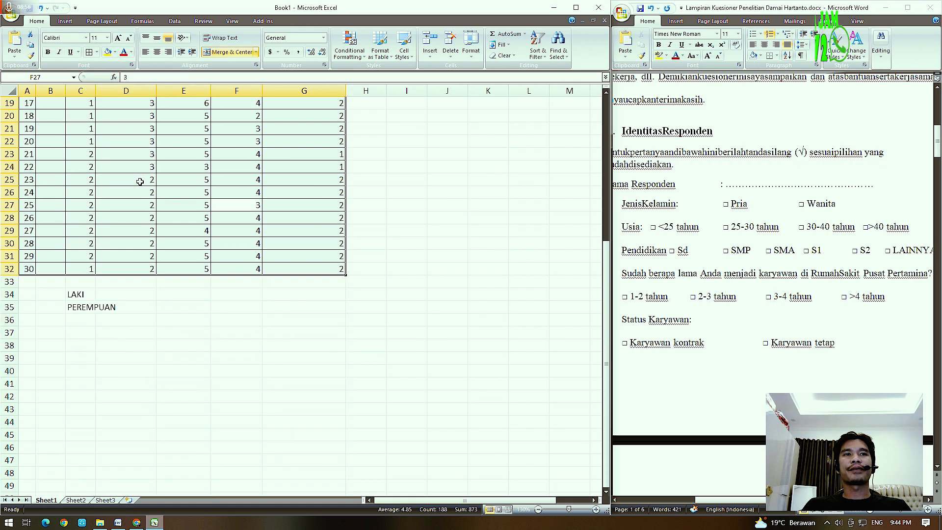
# Fit column C's width to its contents and change the label in C34 to LAKI - LAKI
pyautogui.doubleClick(96, 91)
pyautogui.doubleClick(96, 293)
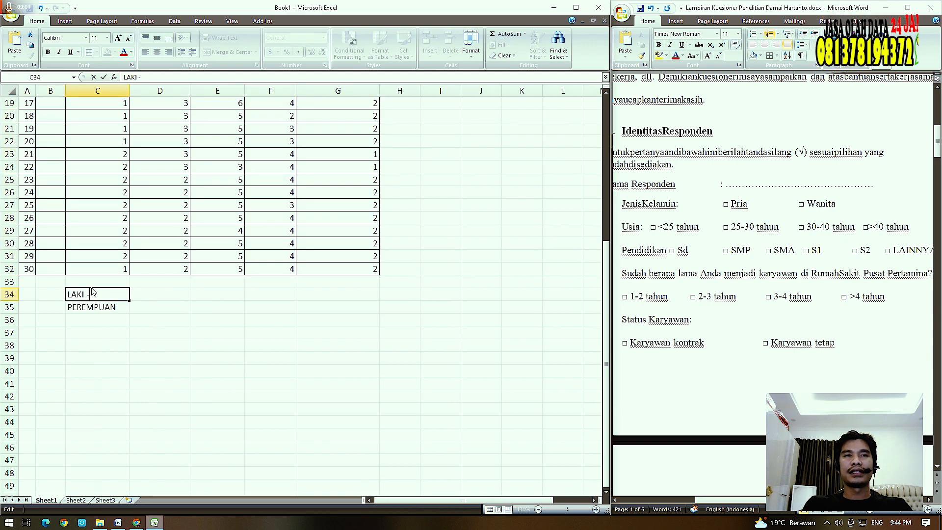
pyautogui.write('- LAKI')
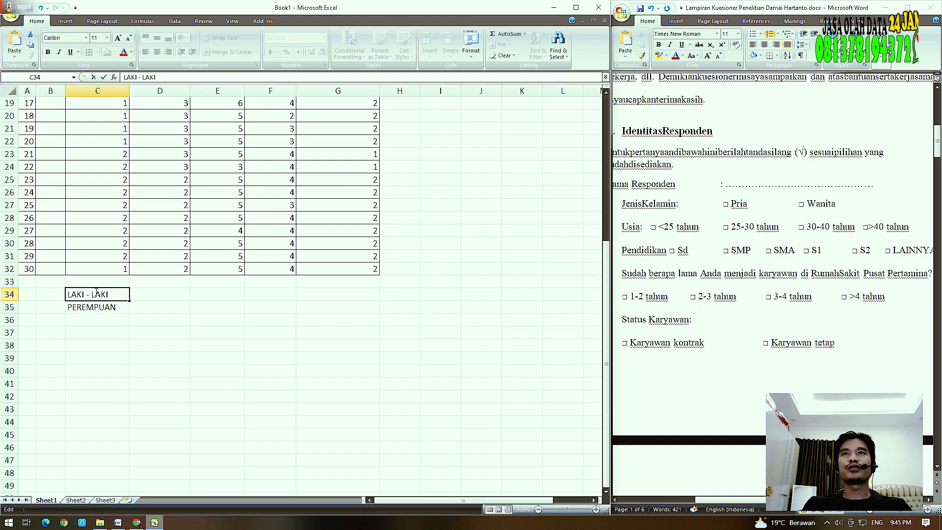
pyautogui.press('Return')
pyautogui.click(96, 293)
# Start a COUNTIF formula in D34, beside LAKI - LAKI, with D3:D32 as its range
pyautogui.click(161, 295)
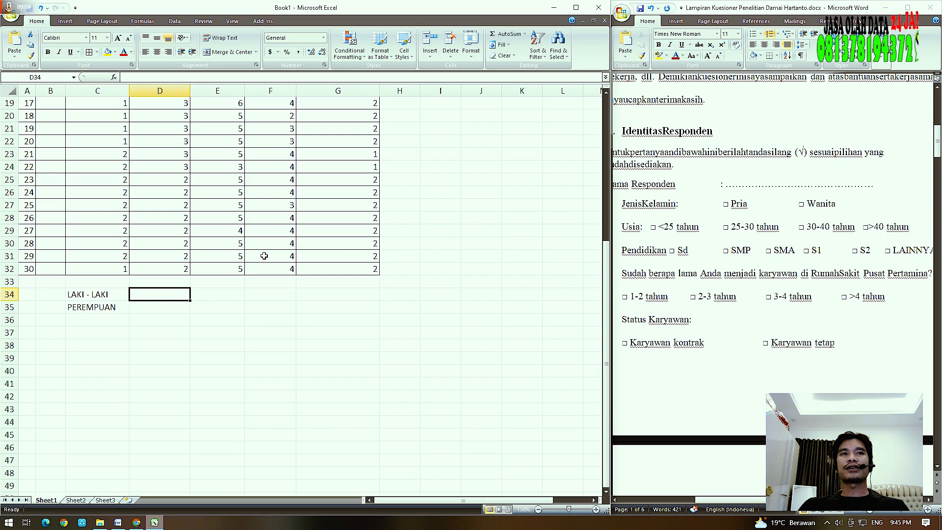
pyautogui.scroll(6, 259, 256)
pyautogui.scroll(-6, 259, 257)
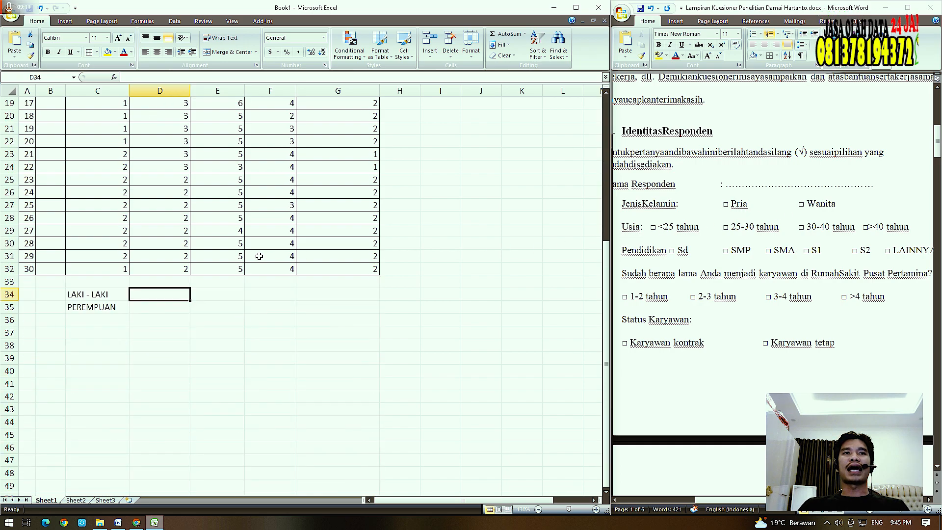
pyautogui.scroll(6, 259, 257)
pyautogui.scroll(-2, 259, 256)
pyautogui.write('=')
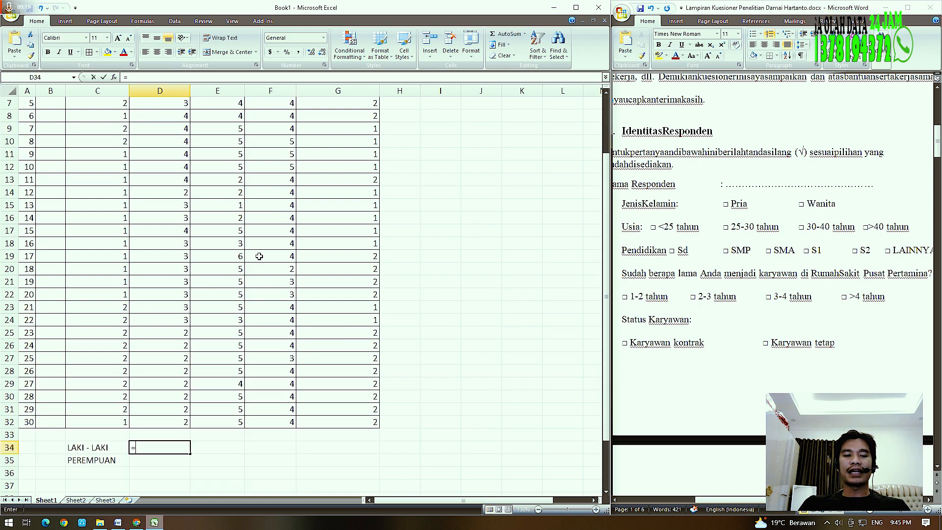
pyautogui.write('COUNT')
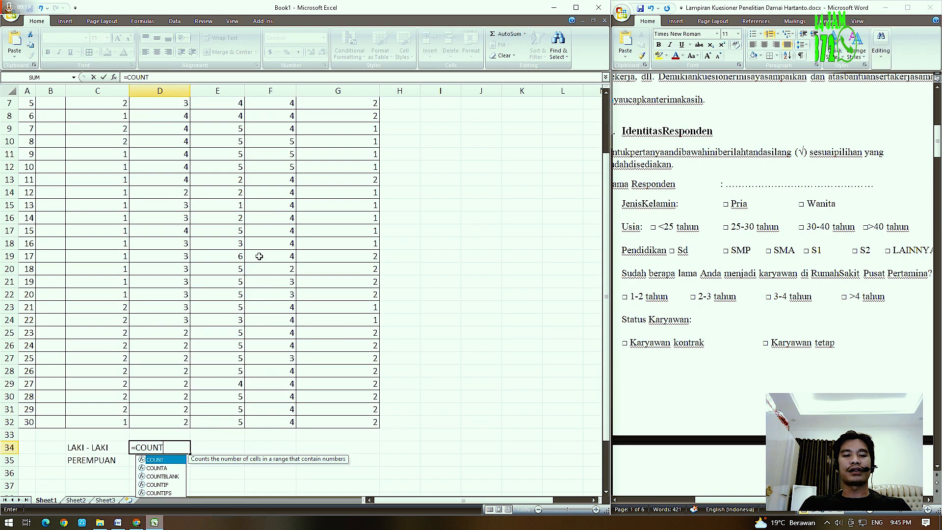
pyautogui.write('IF(')
pyautogui.scroll(2, 176, 221)
pyautogui.scroll(-4, 181, 140)
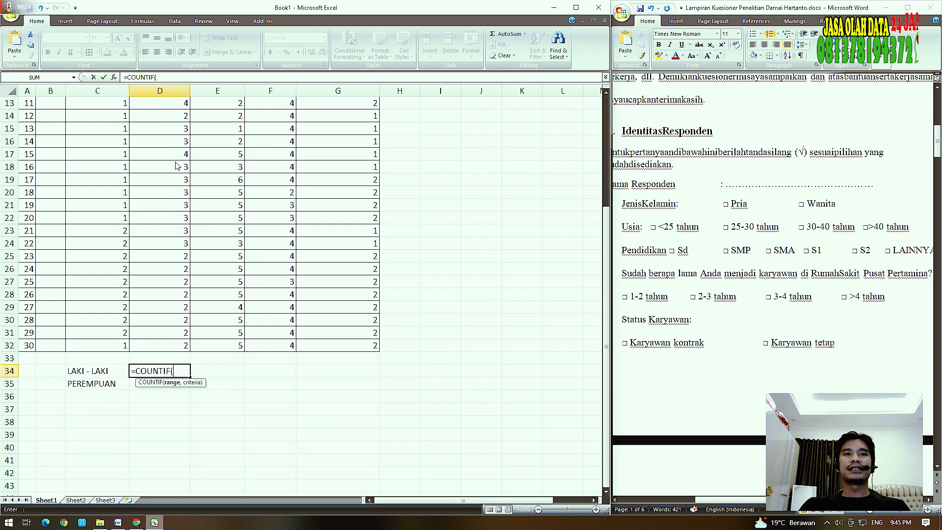
pyautogui.scroll(4, 178, 166)
pyautogui.moveTo(178, 127); pyautogui.dragTo(172, 461)
pyautogui.scroll(-2, 191, 382)
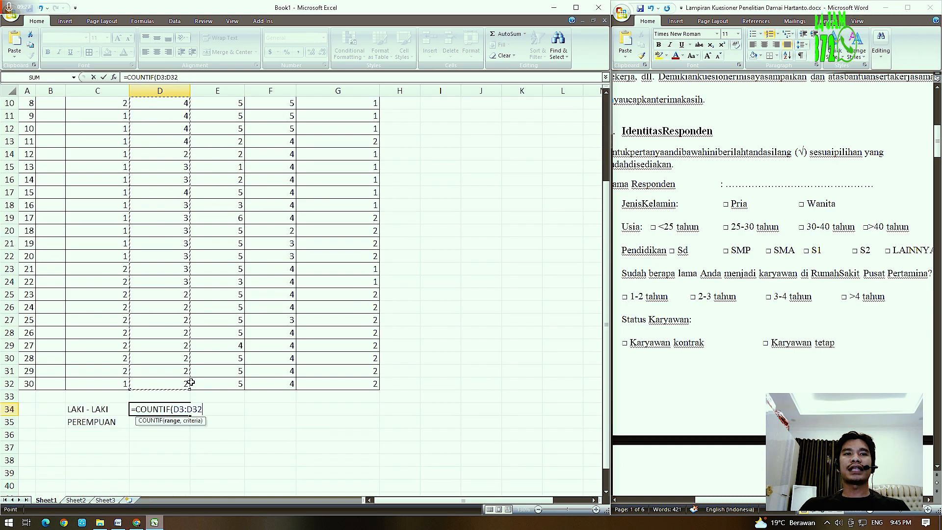
pyautogui.write(',')
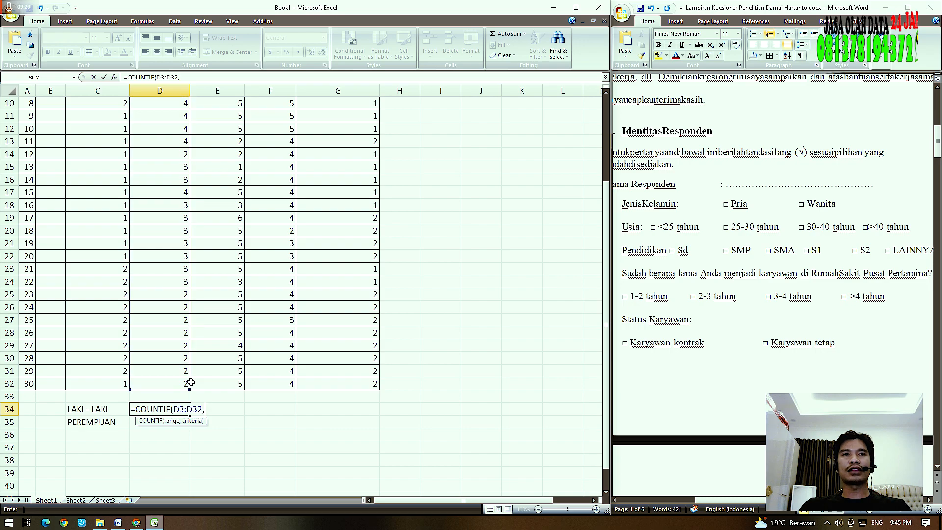
# Set the COUNTIF criterion to 1, move its range to the JENIS KELAMIN codes in C3:C32, and complete the formula
pyautogui.scroll(3, 139, 331)
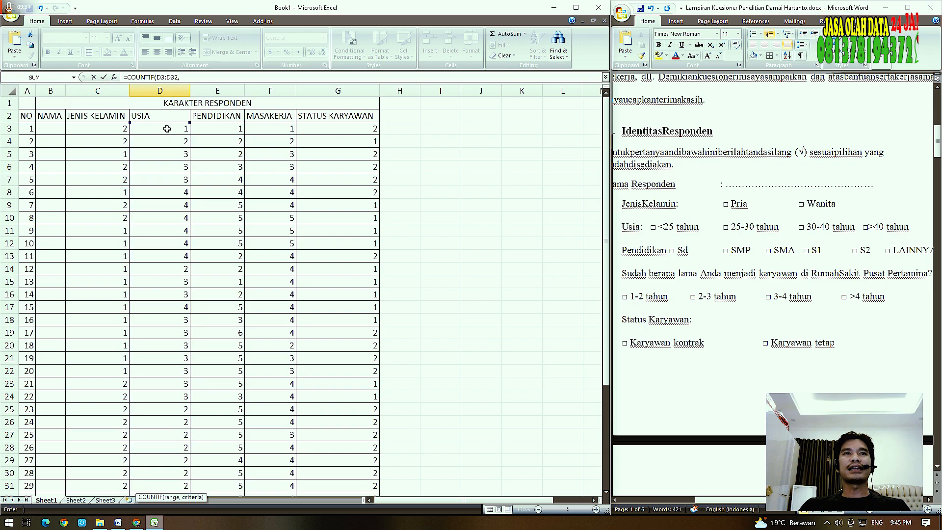
pyautogui.scroll(-3, 160, 145)
pyautogui.scroll(3, 204, 107)
pyautogui.scroll(-5, 166, 318)
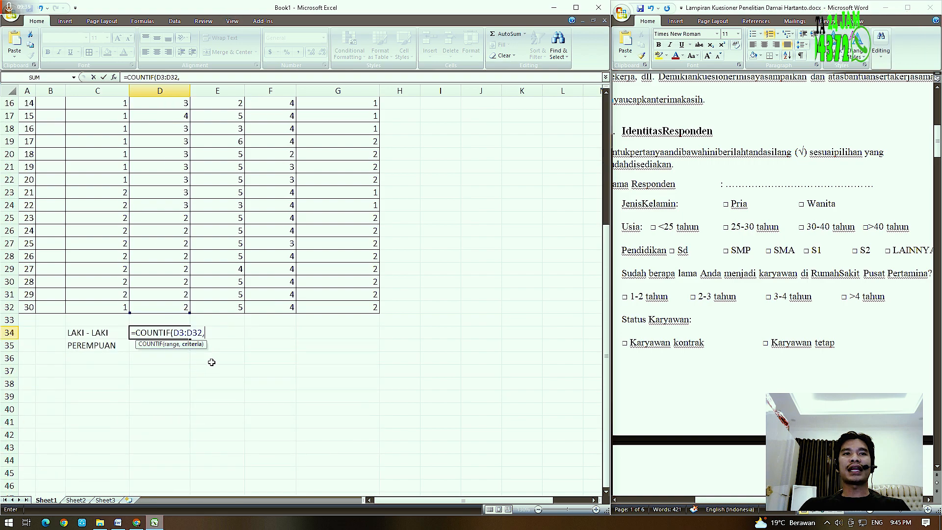
pyautogui.scroll(5, 210, 332)
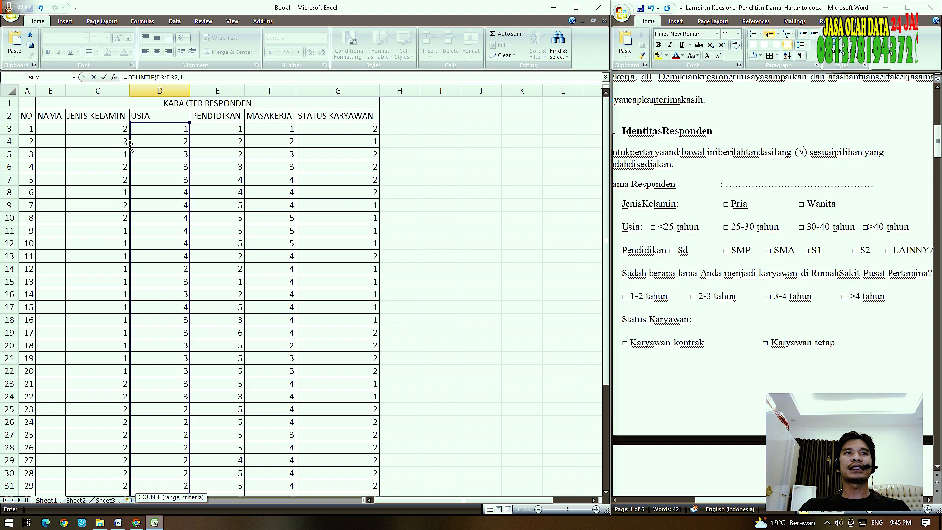
pyautogui.moveTo(126, 146); pyautogui.dragTo(95, 148)
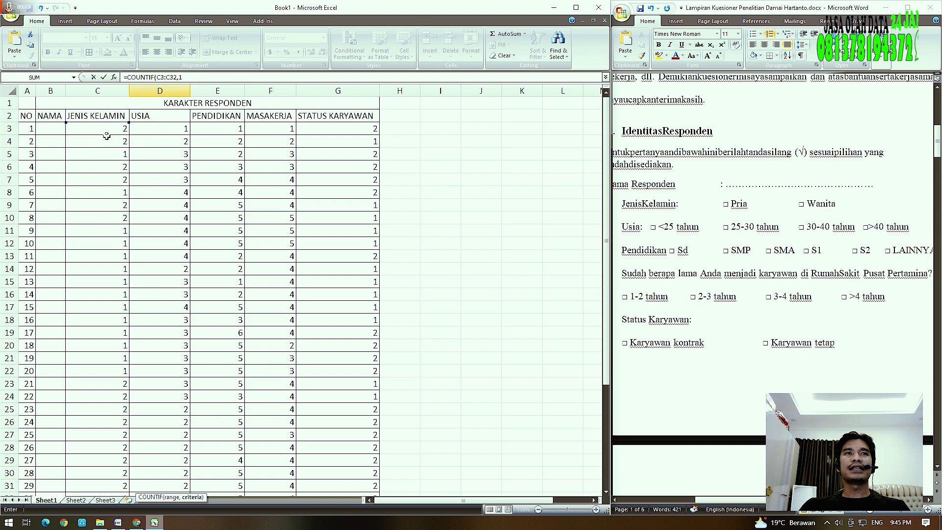
pyautogui.scroll(-6, 110, 142)
pyautogui.scroll(6, 111, 142)
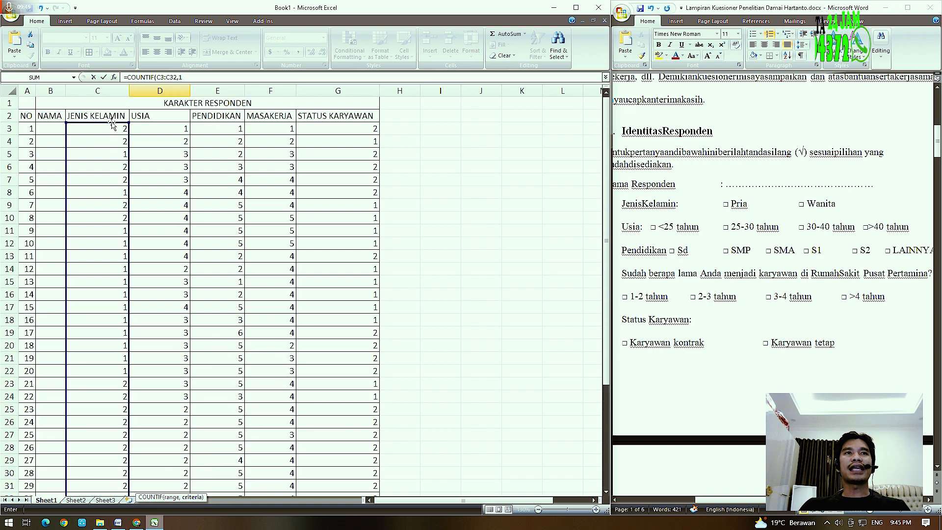
pyautogui.scroll(-5, 109, 392)
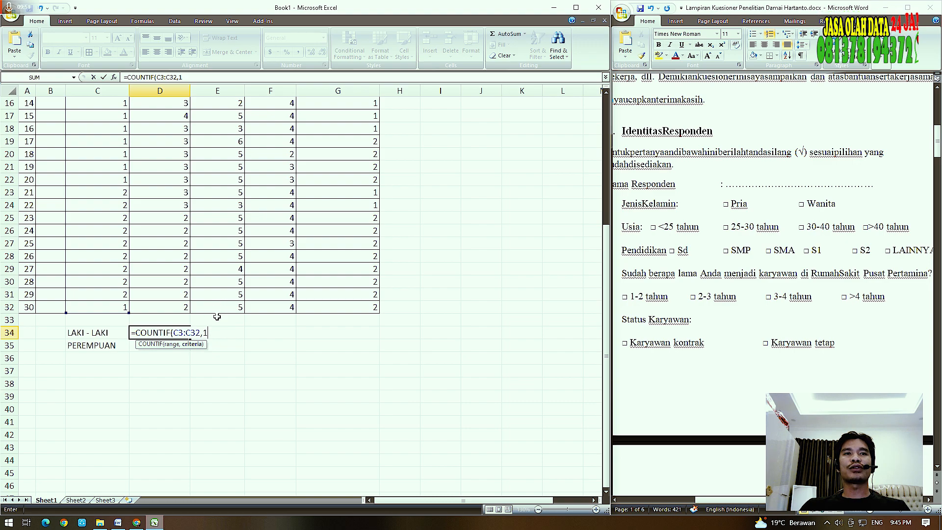
pyautogui.press('Return')
# Copy the COUNTIF formula from D34 into D35, beside PEREMPUAN
pyautogui.press('Left')
pyautogui.press('Up')
pyautogui.press('Right')
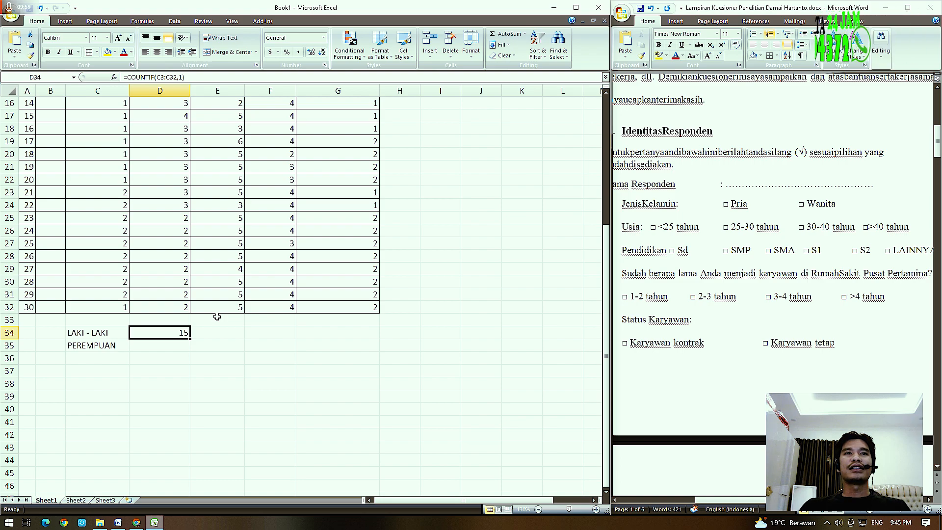
pyautogui.hotkey('ctrl', 'c')
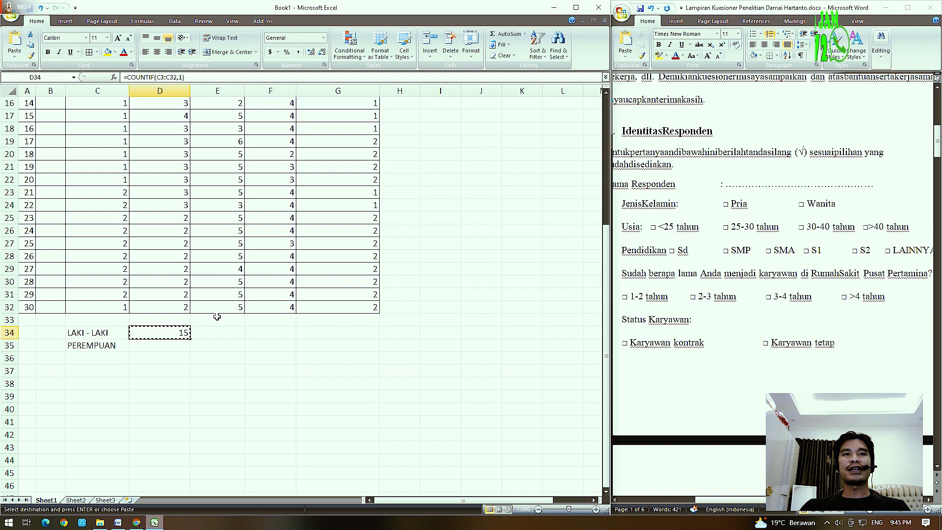
pyautogui.press('Down')
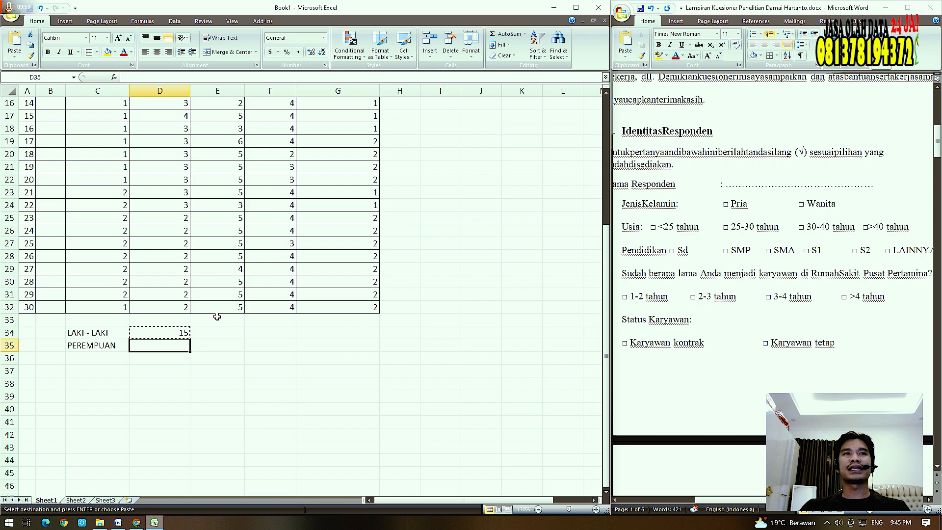
pyautogui.hotkey('ctrl', 'v')
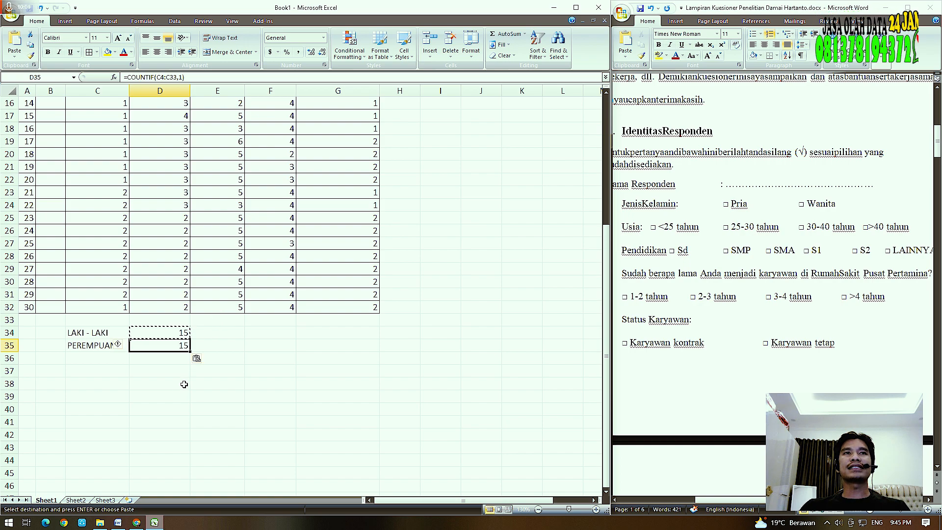
# Set the COUNTIF criterion to 2 in D35, beside PEREMPUAN
pyautogui.press('F2')
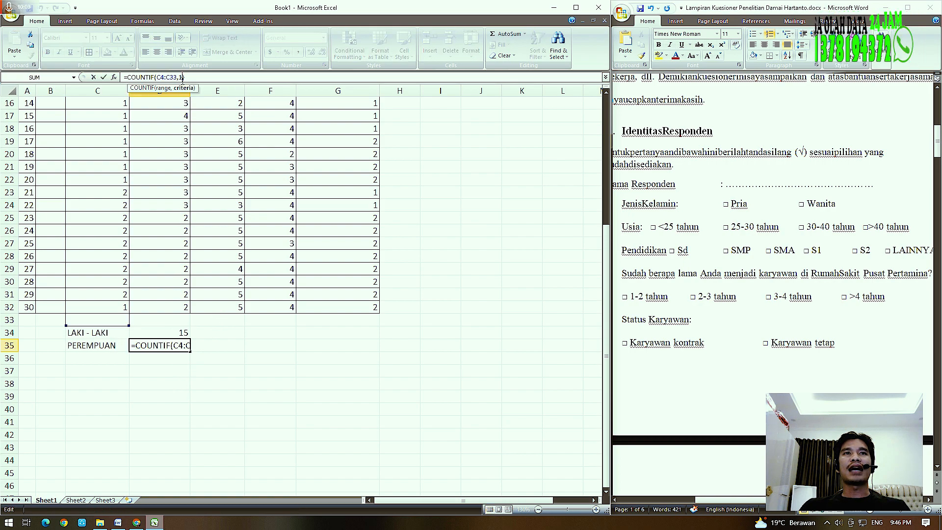
pyautogui.press('Left')
pyautogui.hotkey('shift', 'Left')
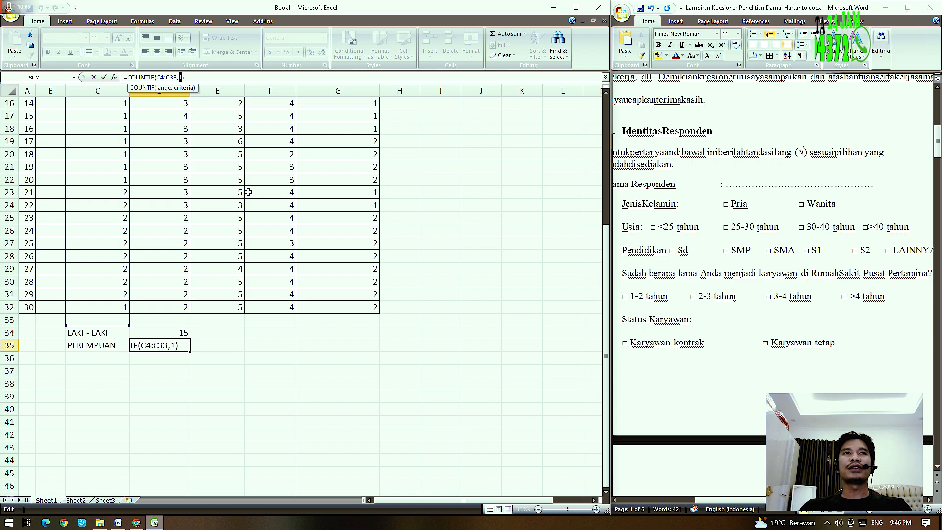
pyautogui.write('2')
pyautogui.press('Return')
pyautogui.press('Up')
pyautogui.press('Up')
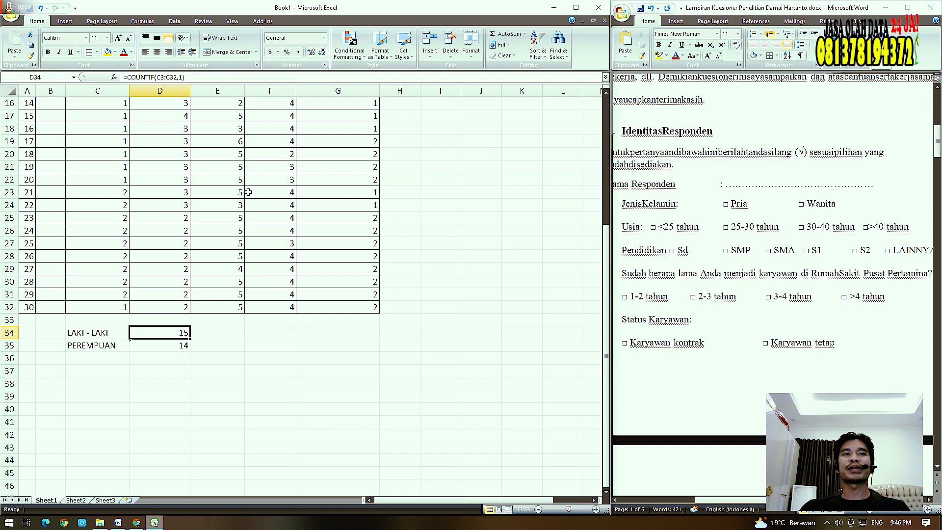
# Apply borders to all cells of the gender summary in C34:D35
pyautogui.press('Down')
pyautogui.press('Down')
pyautogui.press('Down')
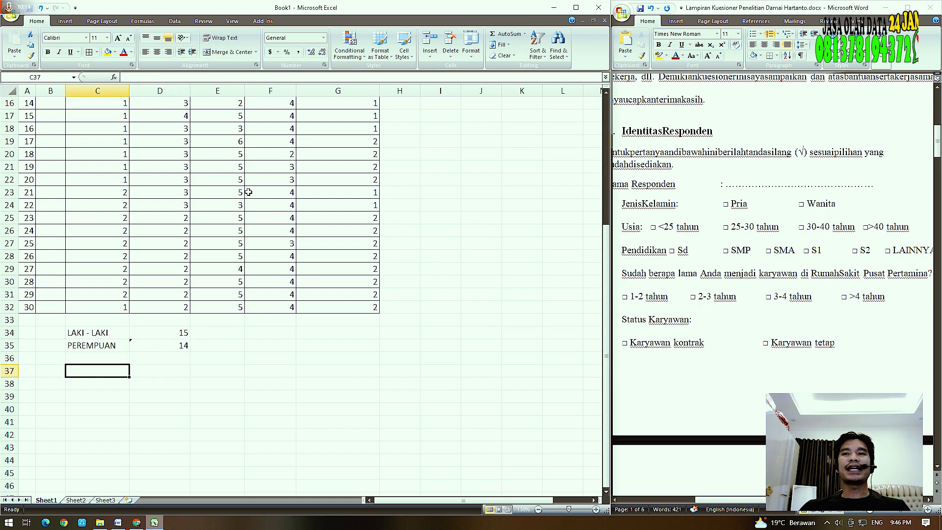
pyautogui.press('Up')
pyautogui.press('Up')
pyautogui.hotkey('shift', 'Up')
pyautogui.hotkey('shift', 'Right')
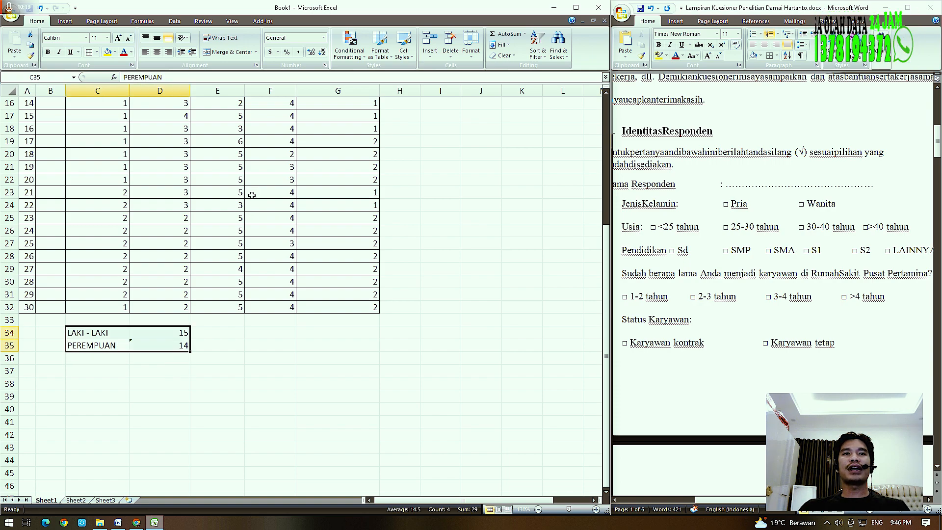
pyautogui.click(89, 52)
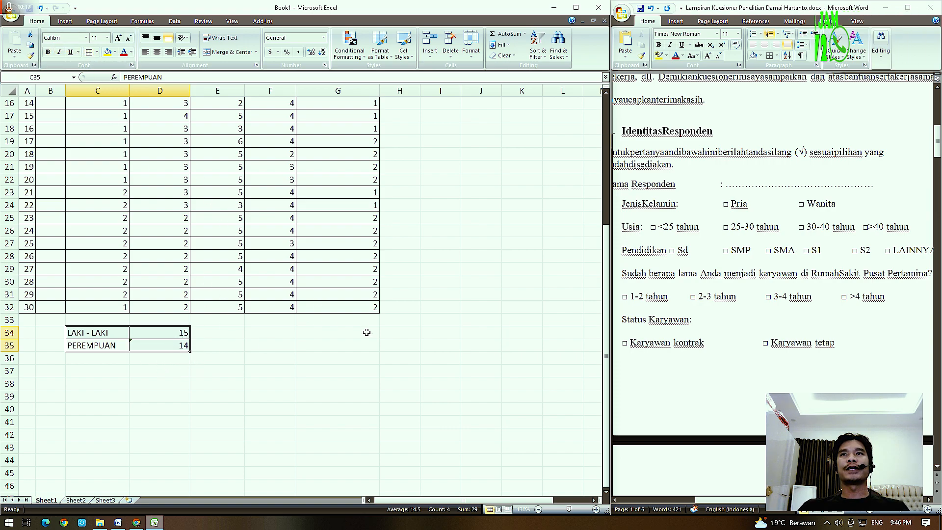
pyautogui.click(298, 331)
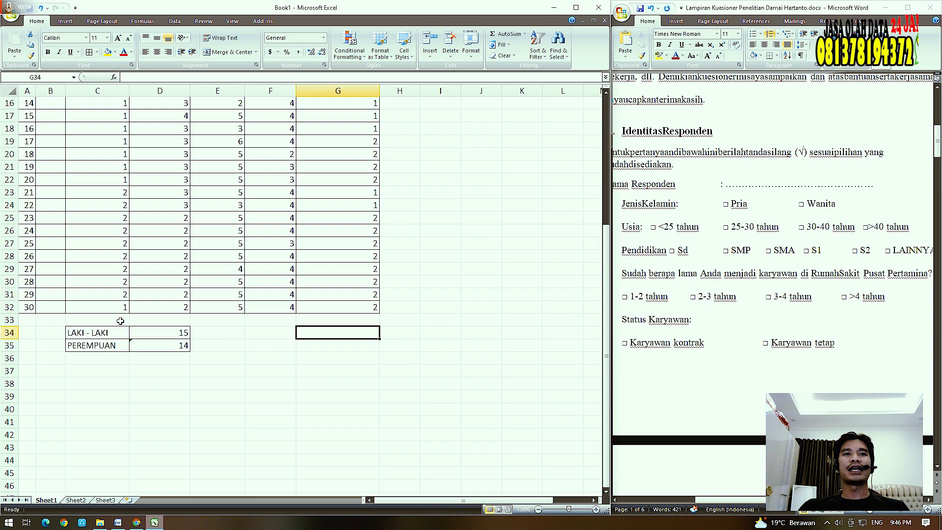
# Enter the label PENDIDIKAN in C37 and start a COUNTIF formula beside it in D37
pyautogui.click(108, 369)
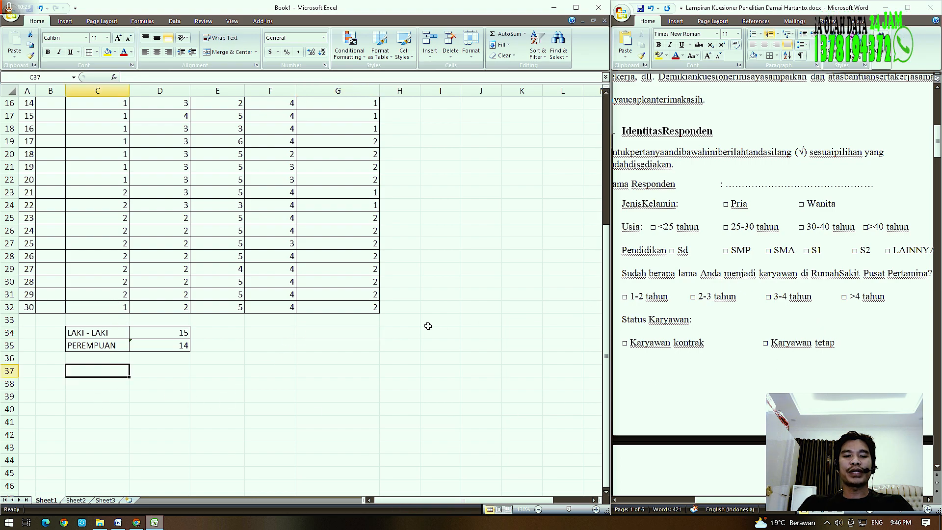
pyautogui.write('PENDIDIKAN')
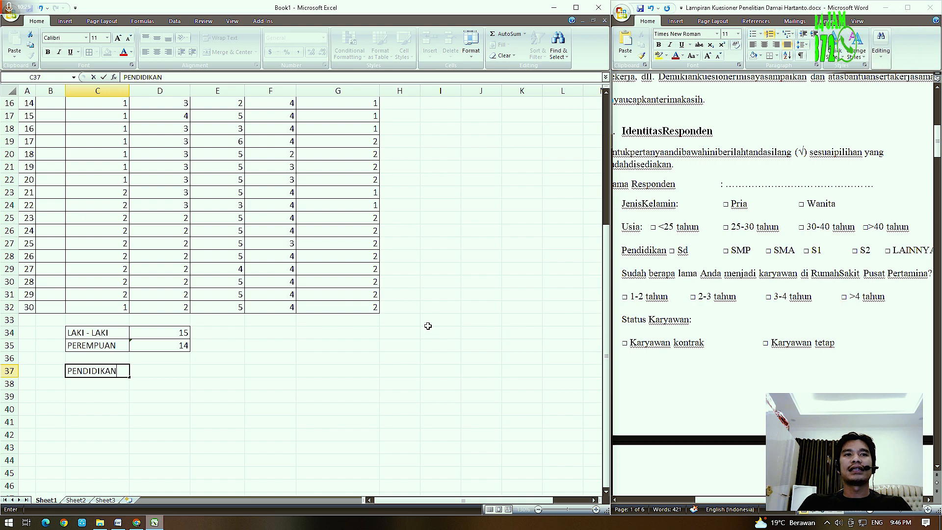
pyautogui.press('Tab')
pyautogui.write('=')
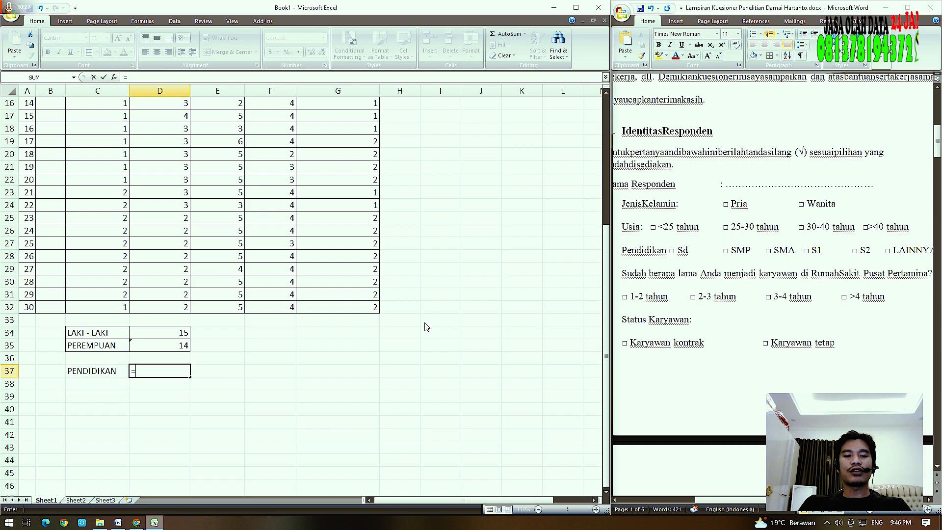
pyautogui.write('COUN')
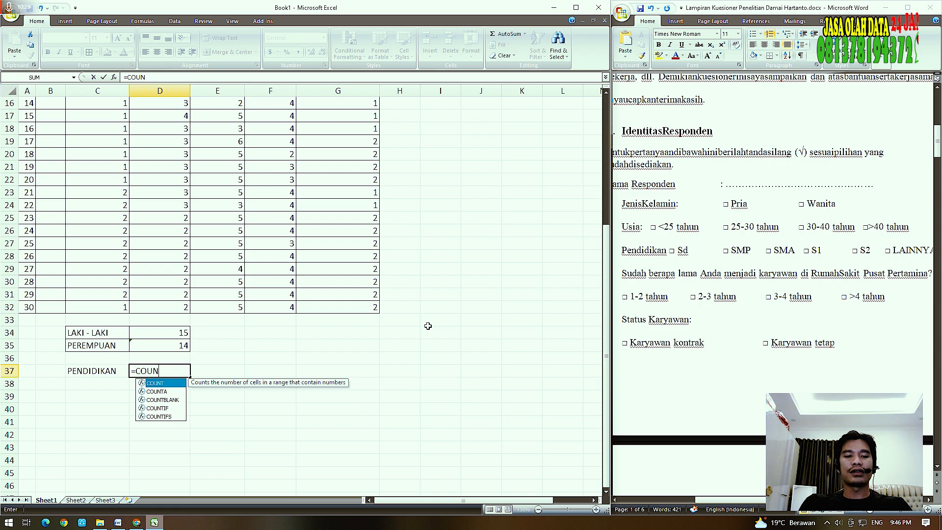
pyautogui.write('T')
pyautogui.press('Down')
pyautogui.press('Down')
pyautogui.press('Down')
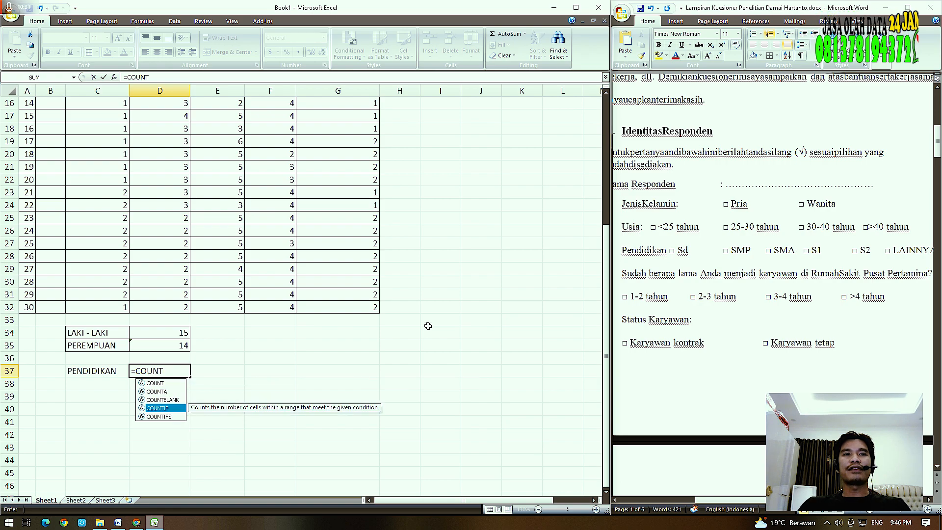
pyautogui.press('Tab')
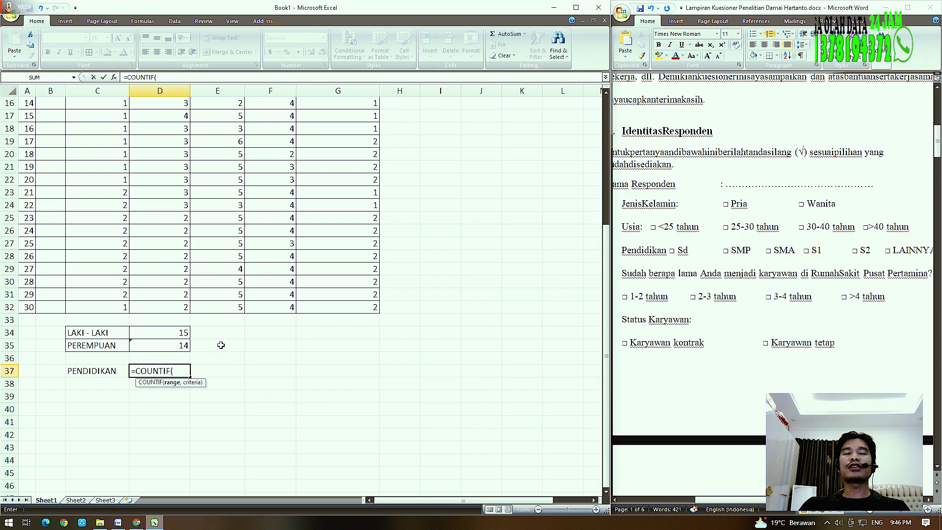
pyautogui.scroll(5, 221, 345)
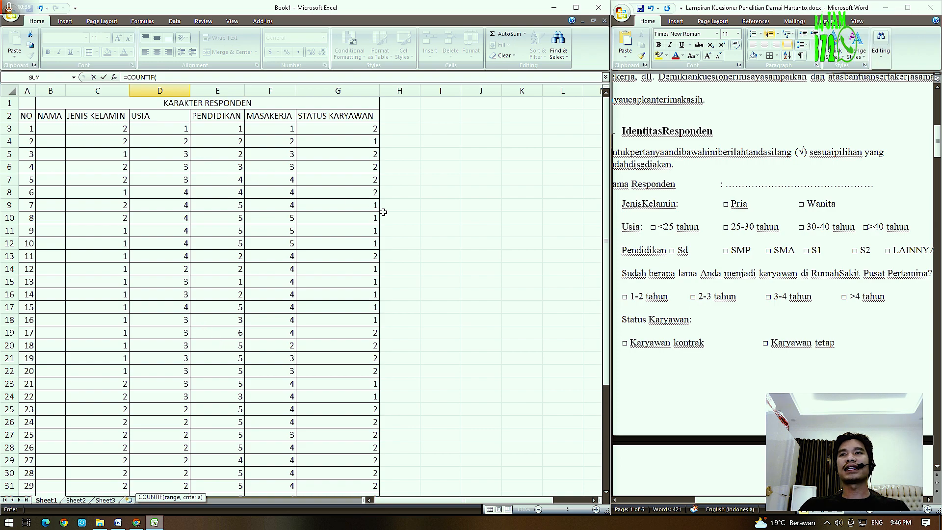
pyautogui.scroll(-5, 318, 217)
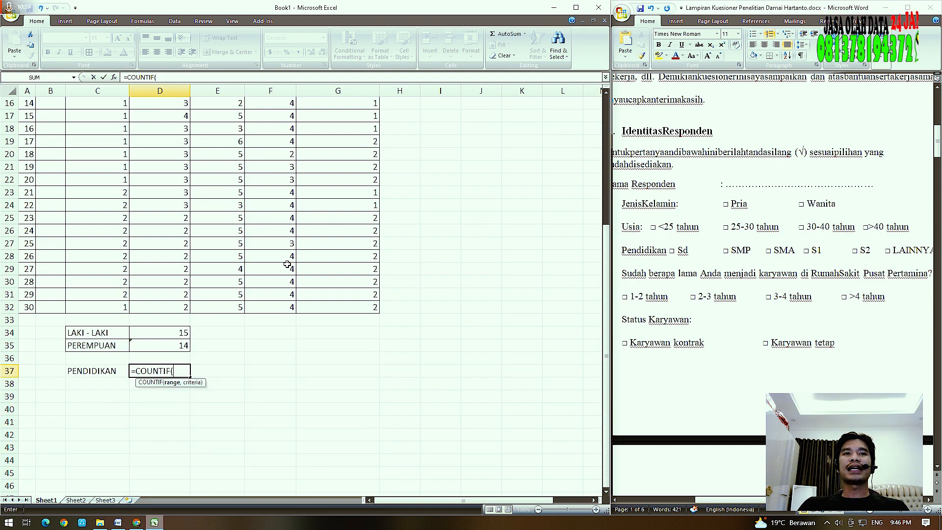
pyautogui.press('BackSpace')
pyautogui.press('BackSpace')
pyautogui.press('BackSpace')
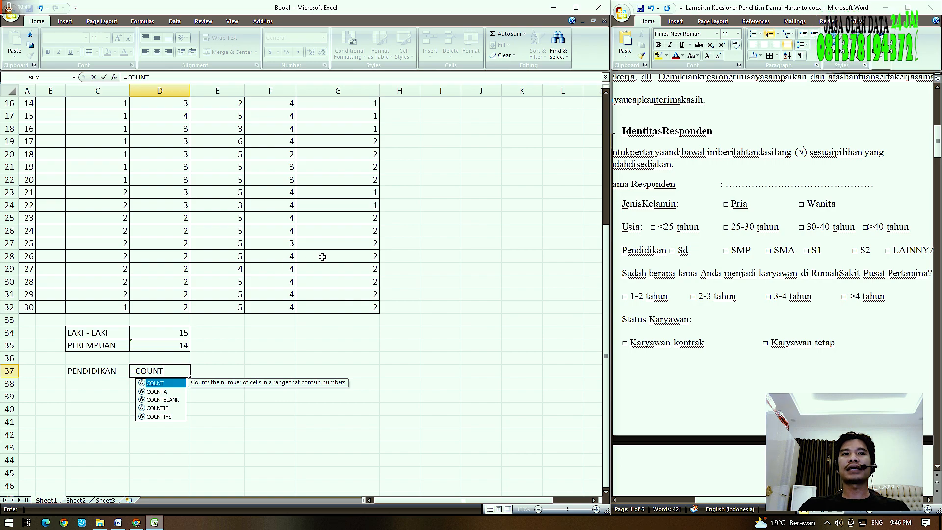
pyautogui.write('A')
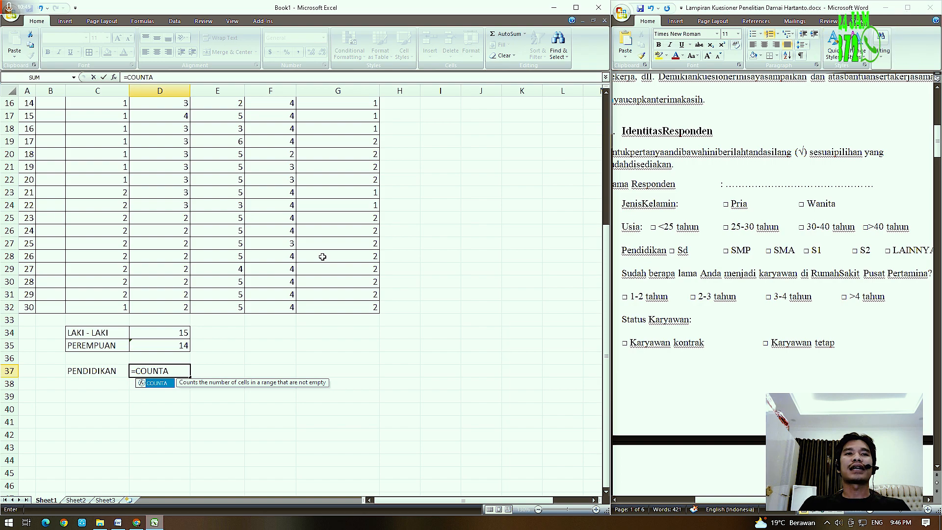
pyautogui.press('BackSpace')
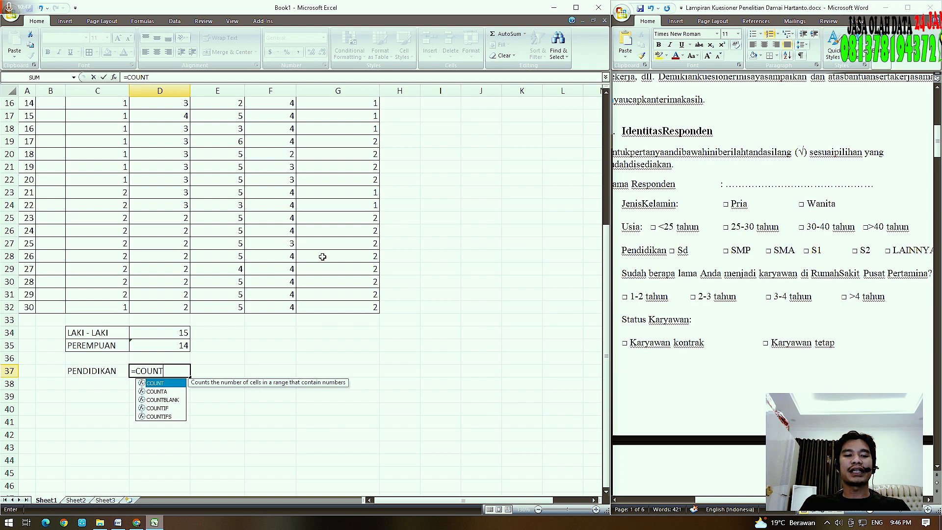
pyautogui.write('IF(')
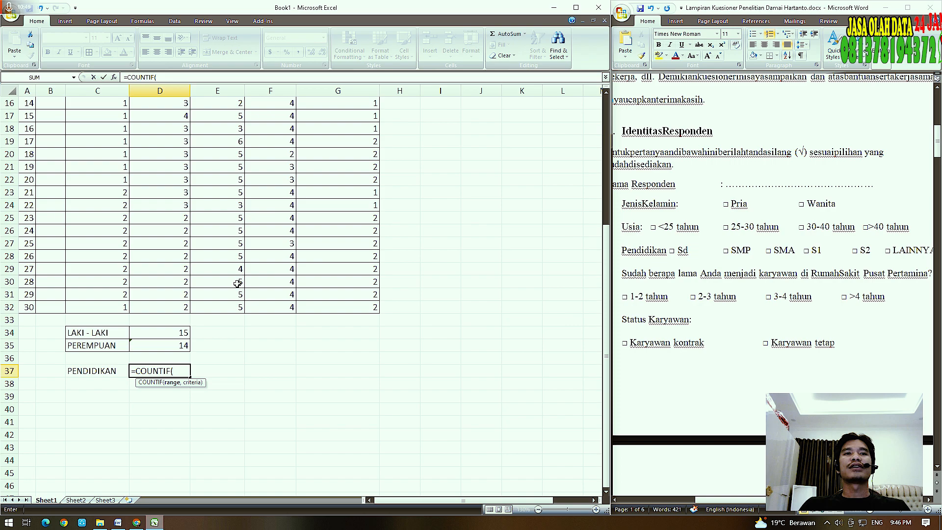
# Complete the COUNTIF formula in D37 with D3:D32 as its range and 1 as its criterion
pyautogui.scroll(5, 238, 284)
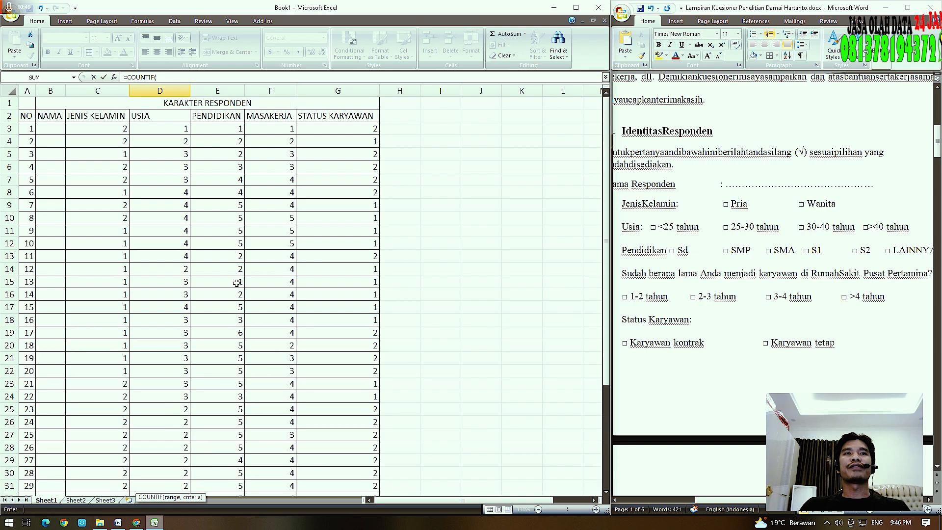
pyautogui.click(166, 128)
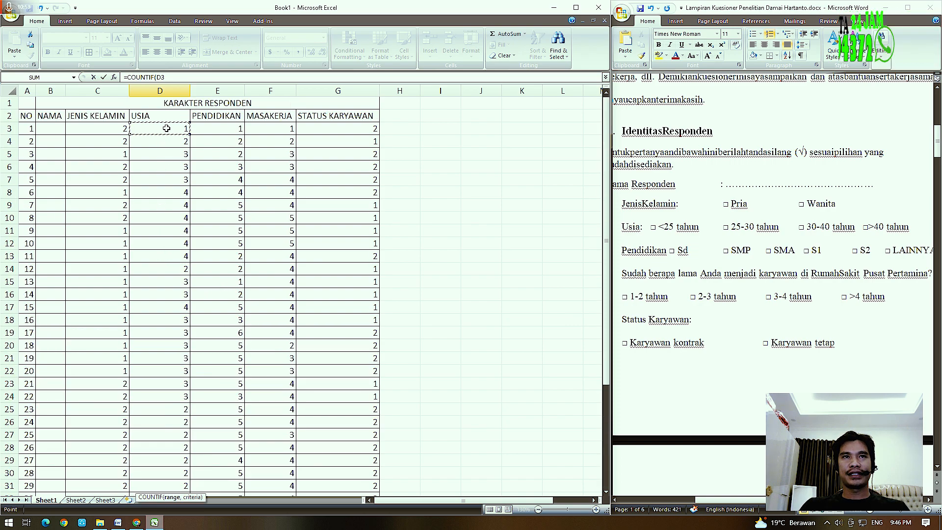
pyautogui.moveTo(166, 128); pyautogui.dragTo(179, 460)
pyautogui.scroll(-3, 189, 427)
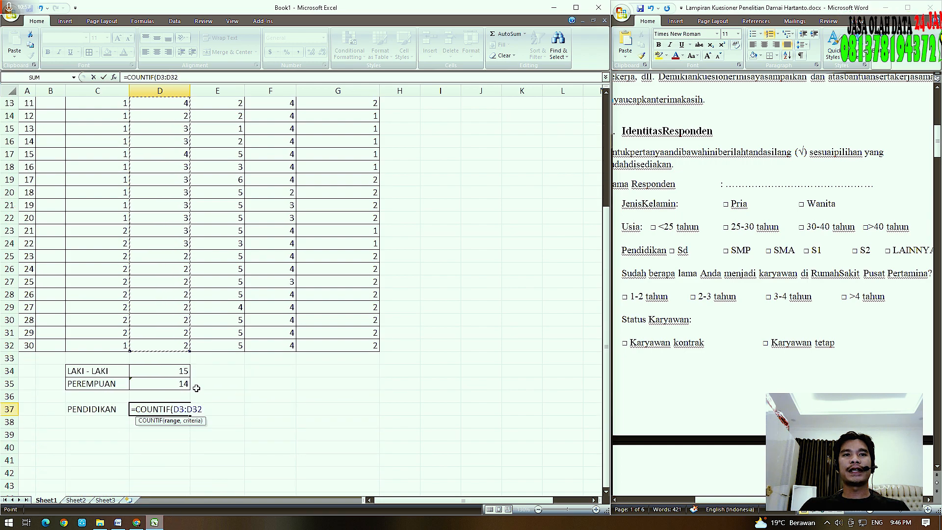
pyautogui.press('F2')
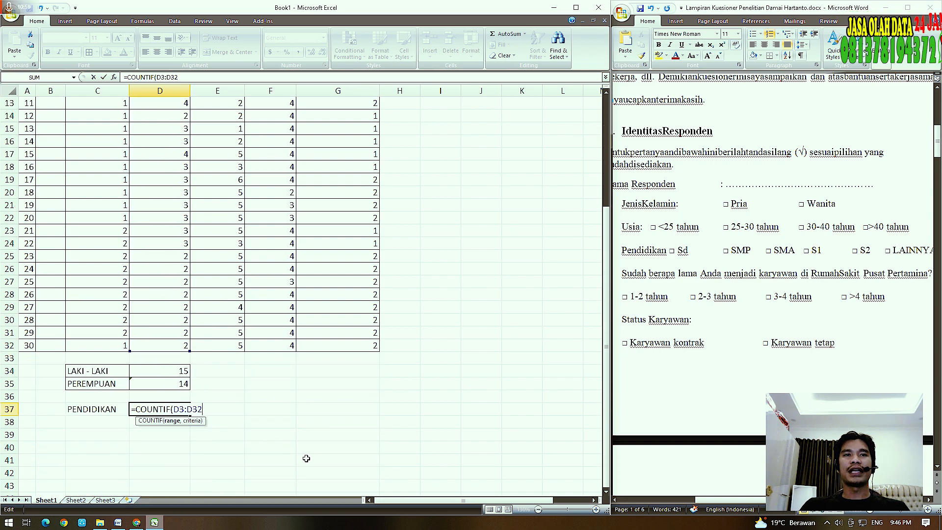
pyautogui.write(',')
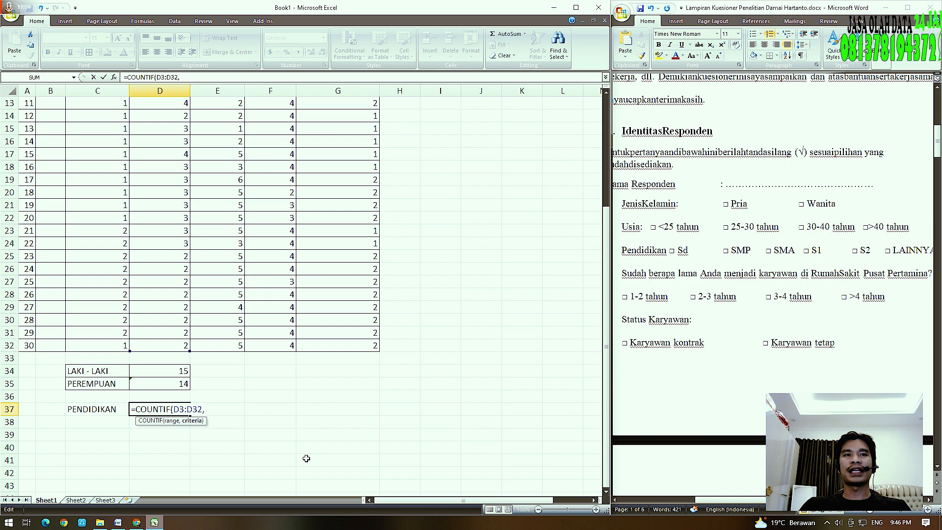
pyautogui.write('1')
pyautogui.press('Return')
pyautogui.press('Up')
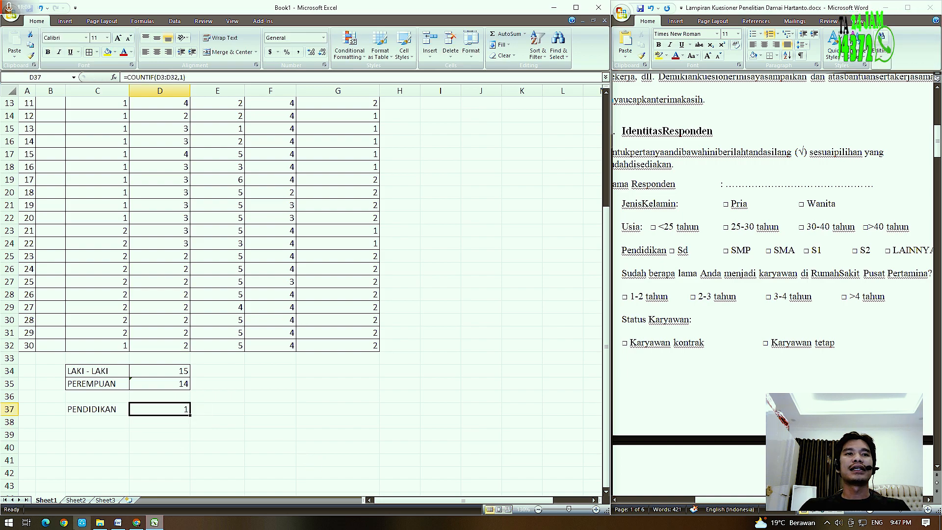
# Replace the label in C37 with SD and list SMP, SMA, S1, S2 and LAINNYA below it in C38:C42
pyautogui.click(87, 409)
pyautogui.write('SD')
pyautogui.press('Return')
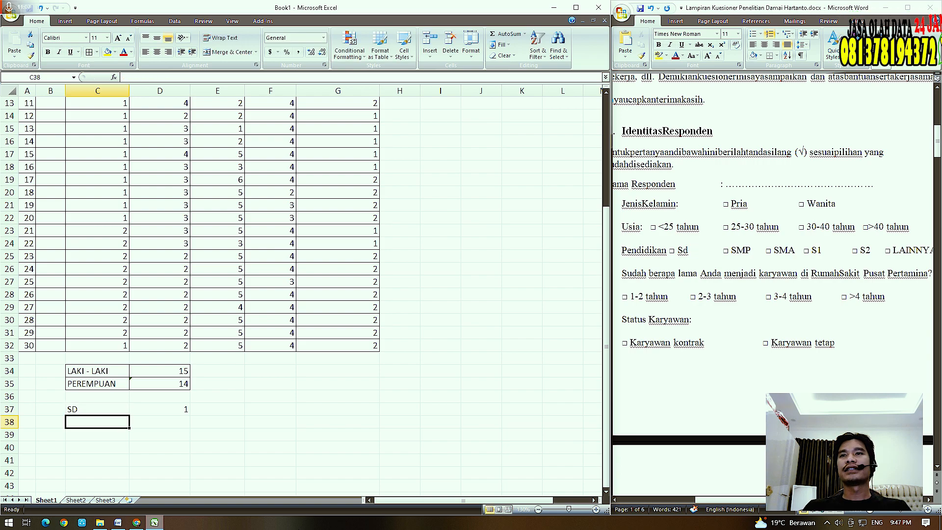
pyautogui.write('SMP')
pyautogui.press('Return')
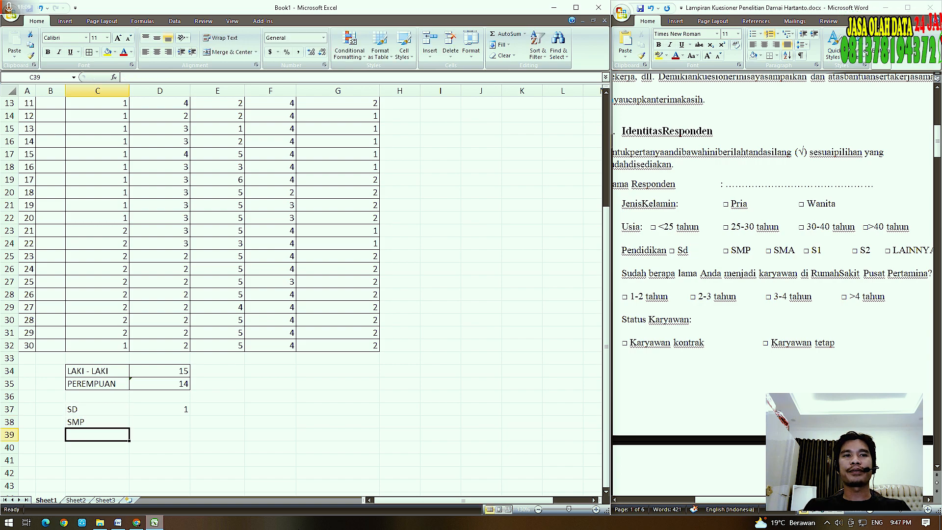
pyautogui.write('SMA')
pyautogui.press('Return')
pyautogui.write('S1')
pyautogui.press('Return')
pyautogui.write('S2')
pyautogui.press('Return')
pyautogui.write('LAINNYA')
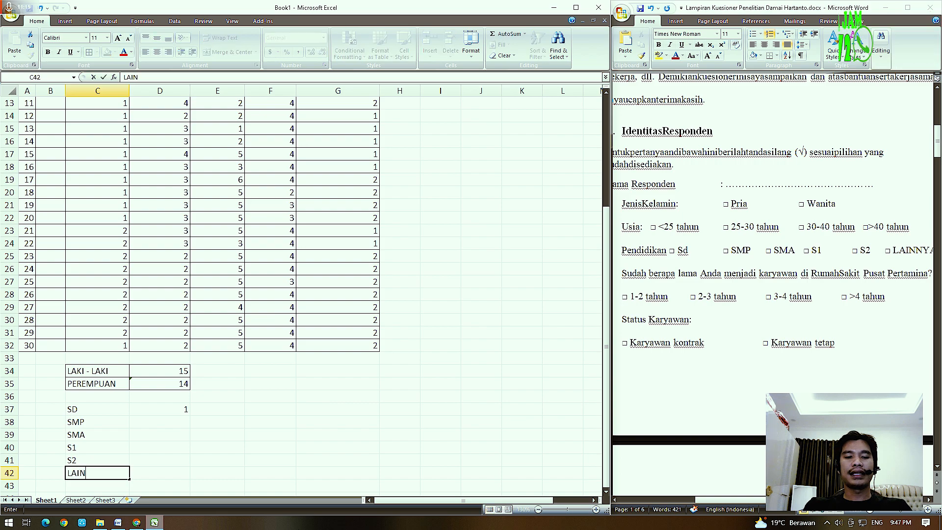
pyautogui.press('Return')
# Copy the COUNTIF formula from D37 into D38, beside SMP
pyautogui.press('Up')
pyautogui.press('Up')
pyautogui.press('Up')
pyautogui.press('Up')
pyautogui.press('Up')
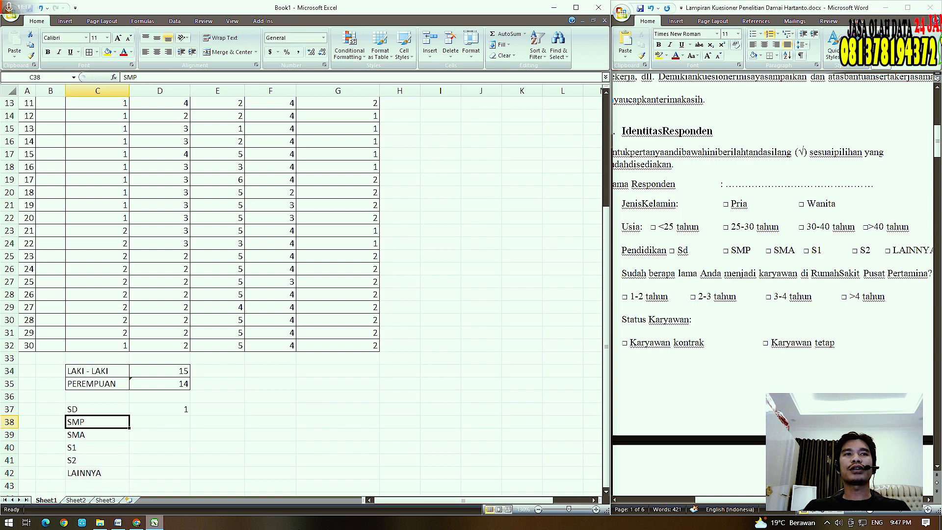
pyautogui.press('Right')
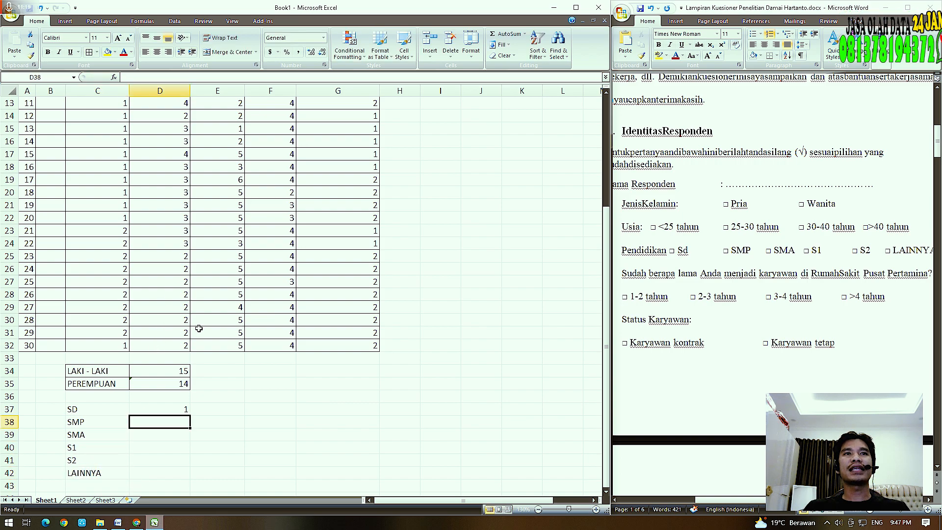
pyautogui.press('Up')
pyautogui.hotkey('ctrl', 'c')
pyautogui.press('Down')
pyautogui.hotkey('ctrl', 'v')
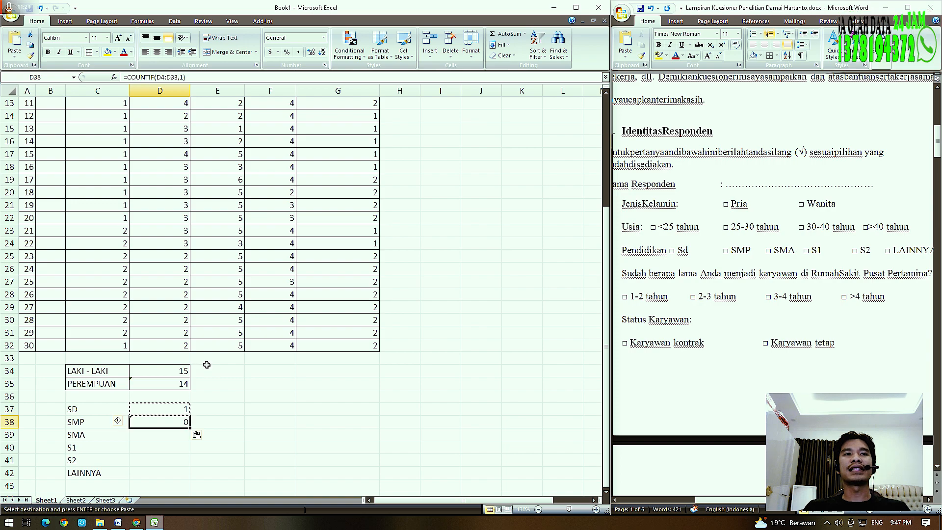
# Set the COUNTIF criterion to 2 in D38, beside SMP
pyautogui.click(181, 77)
pyautogui.press('BackSpace')
pyautogui.write('2')
pyautogui.press('Return')
pyautogui.press('Up')
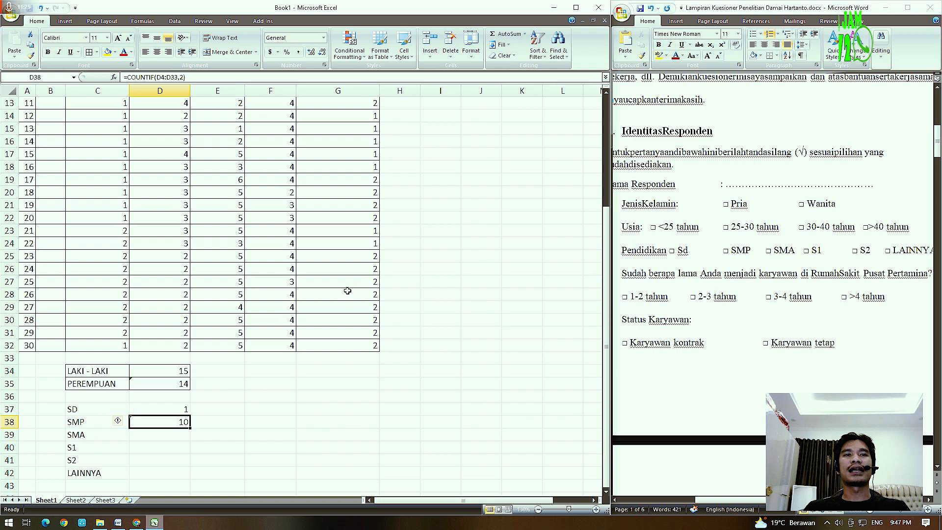
# Try to fill the COUNTIF formulas of D37:D38 down through D42, and undo the fill
pyautogui.click(176, 411)
pyautogui.moveTo(178, 414); pyautogui.dragTo(192, 480)
pyautogui.click(169, 437)
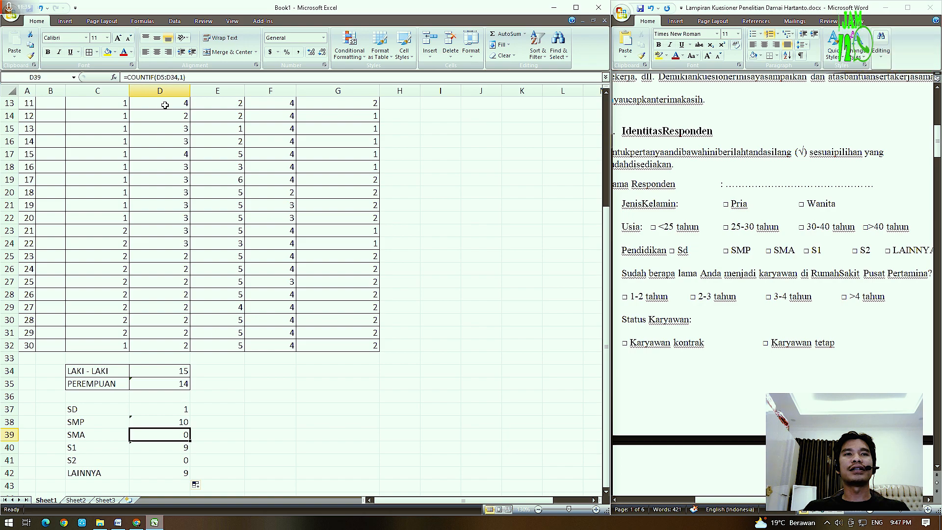
pyautogui.click(182, 77)
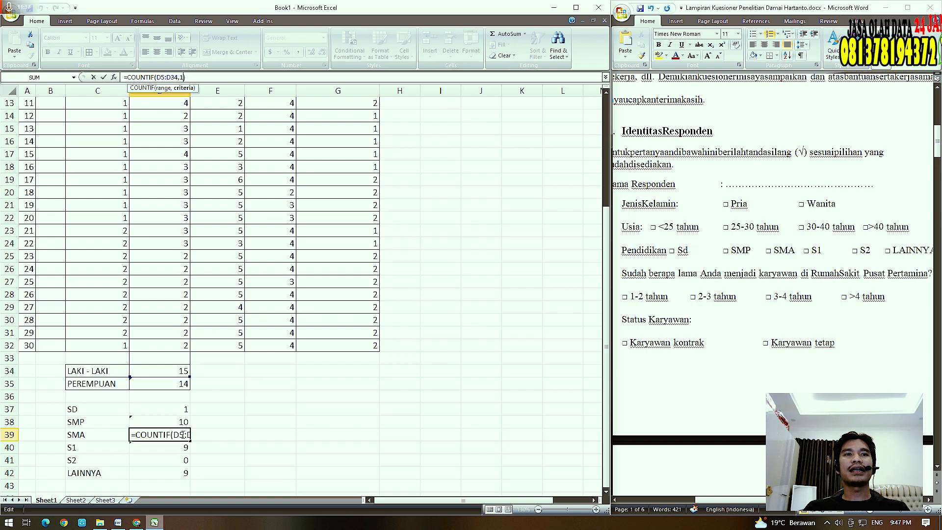
pyautogui.press('Return')
pyautogui.hotkey('ctrl', 'z')
pyautogui.hotkey('ctrl', 'z')
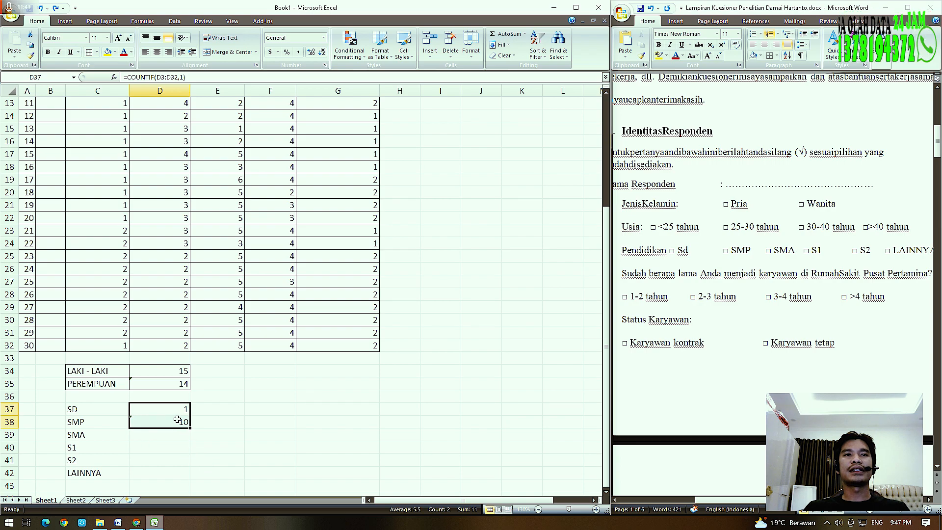
# Examine which cells the COUNTIF formula in D38, beside SMP, covers
pyautogui.click(177, 420)
pyautogui.click(176, 410)
pyautogui.doubleClick(177, 423)
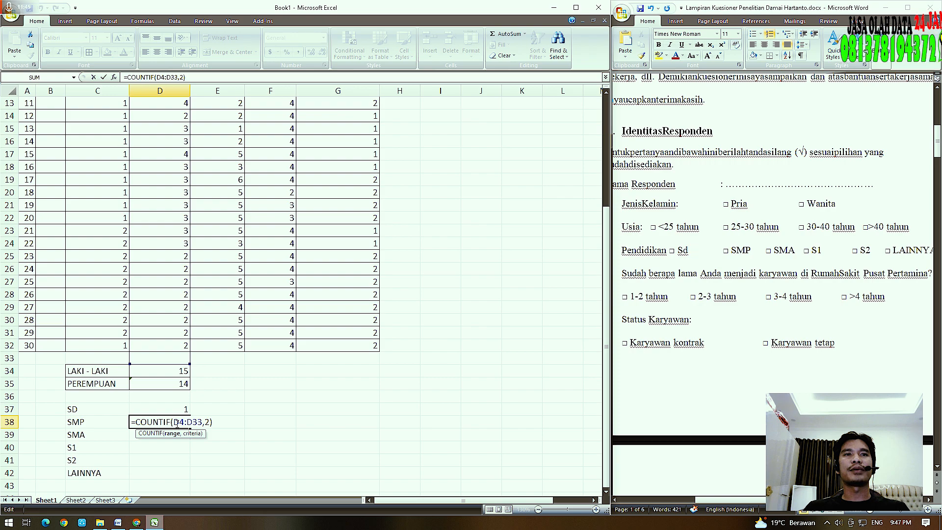
pyautogui.scroll(4, 187, 341)
pyautogui.scroll(-7, 187, 342)
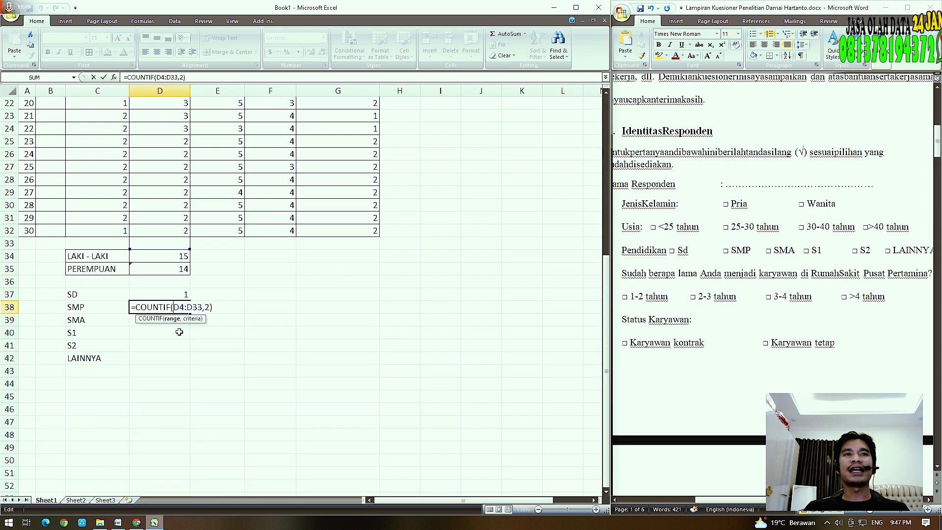
pyautogui.press('Return')
# Correct the COUNTIF range in D35, beside PEREMPUAN, to cover rows 3 to 32 of the JENIS KELAMIN column
pyautogui.click(179, 271)
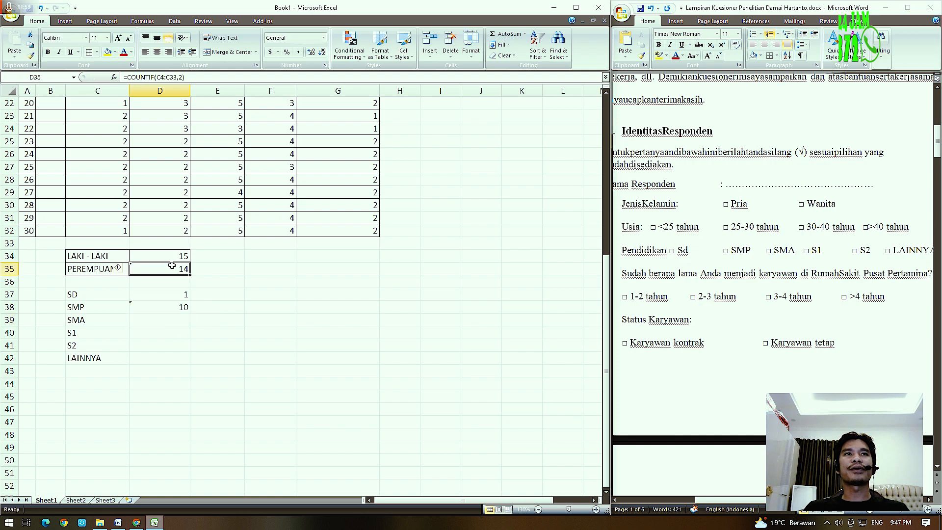
pyautogui.doubleClick(182, 269)
pyautogui.scroll(7, 162, 218)
pyautogui.scroll(-5, 105, 196)
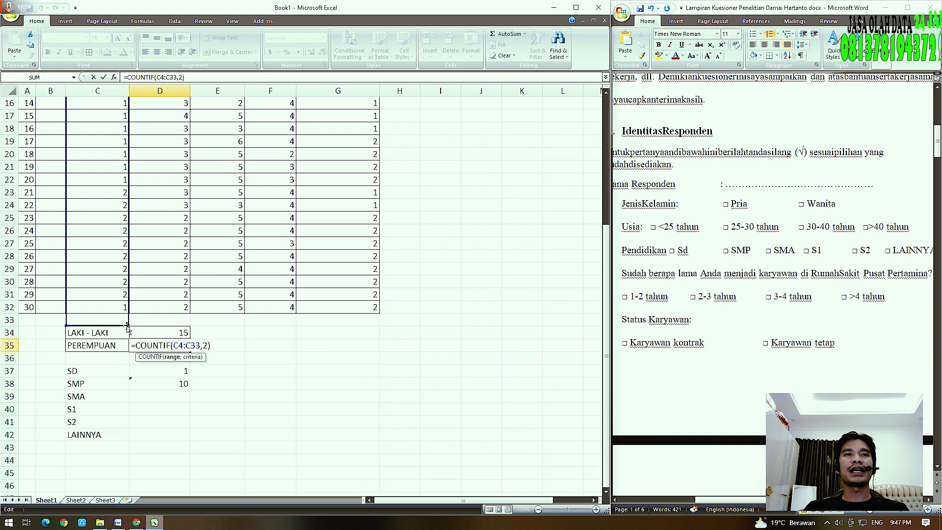
pyautogui.moveTo(128, 325); pyautogui.dragTo(127, 314)
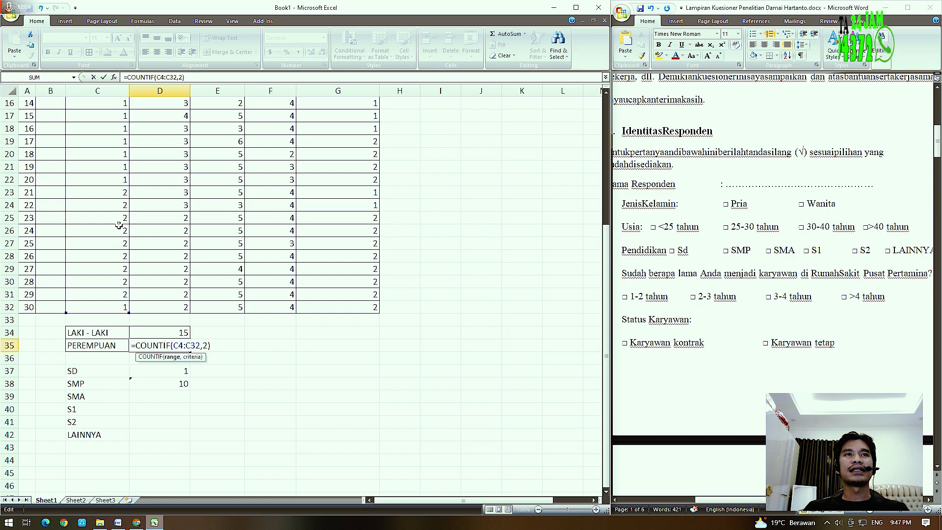
pyautogui.scroll(5, 119, 230)
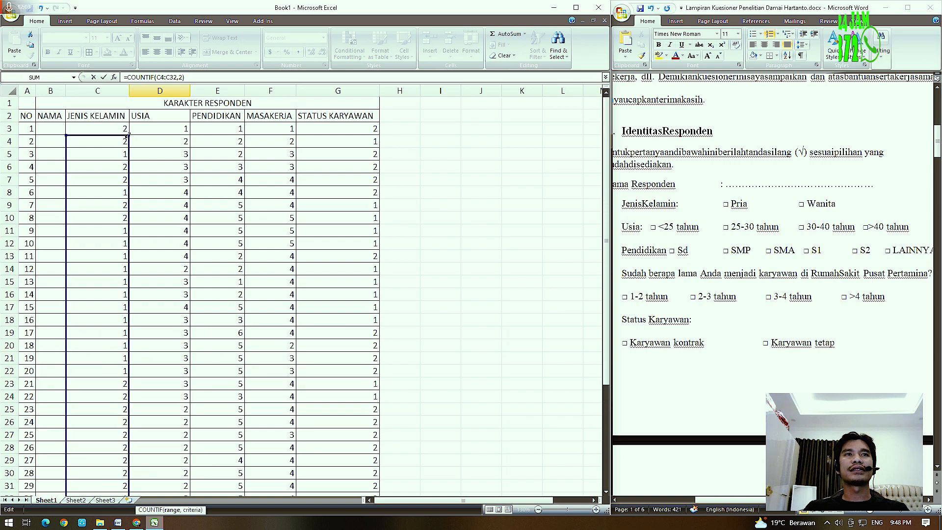
pyautogui.press('Return')
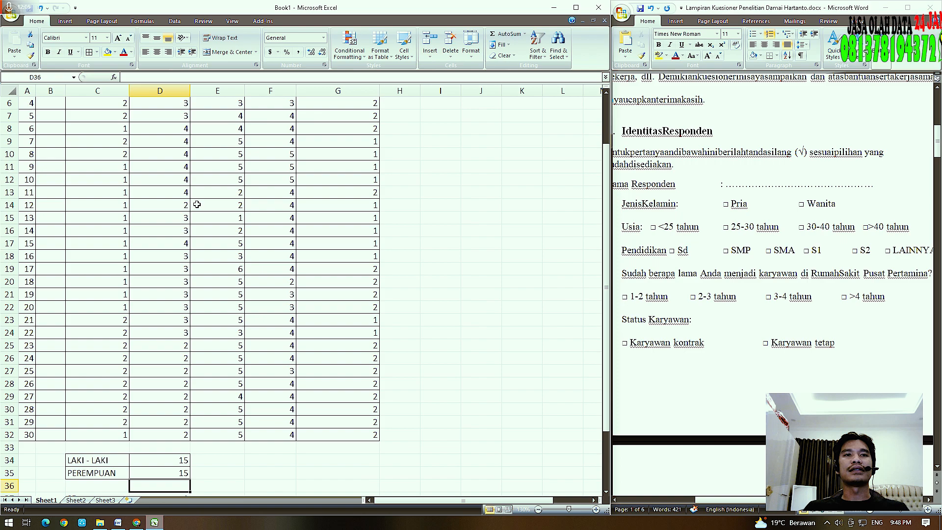
# Shift the COUNTIF range in D38, beside SMP, to D3:D32
pyautogui.scroll(-4, 179, 426)
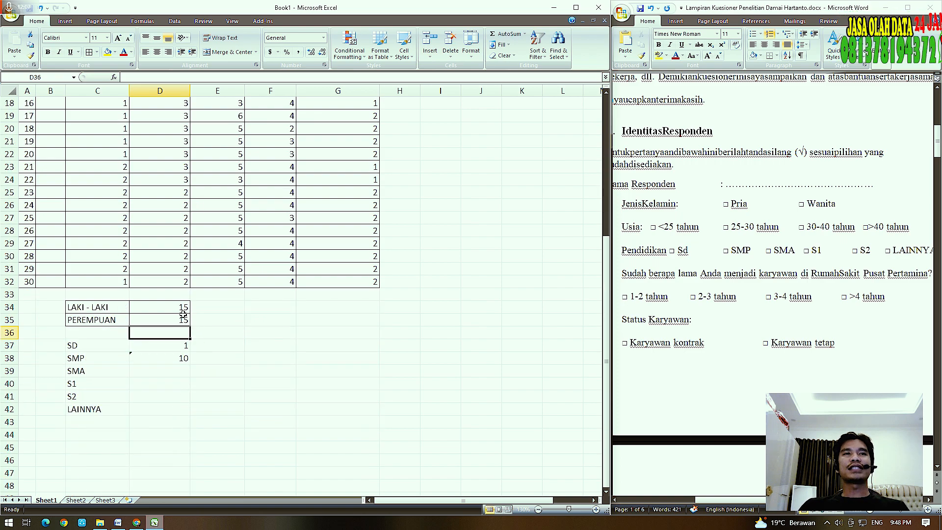
pyautogui.scroll(6, 168, 251)
pyautogui.scroll(-4, 139, 180)
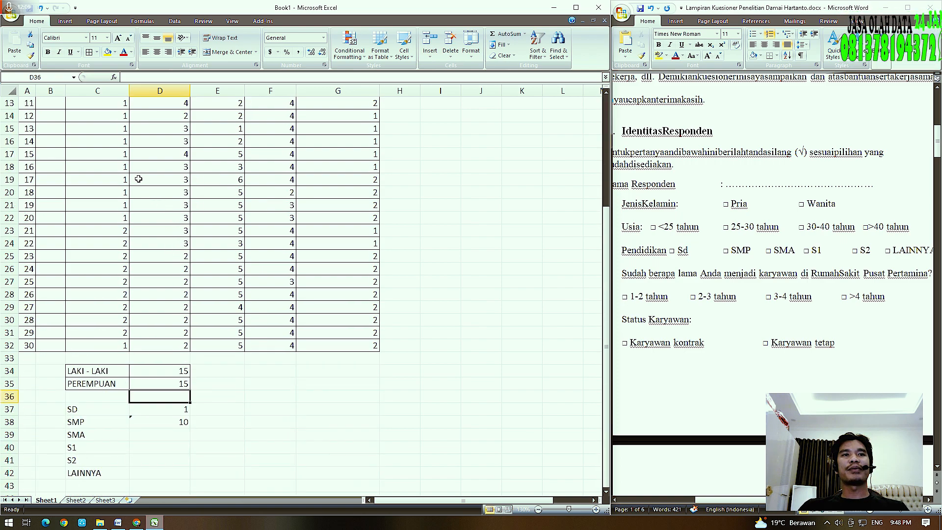
pyautogui.click(178, 408)
pyautogui.click(183, 425)
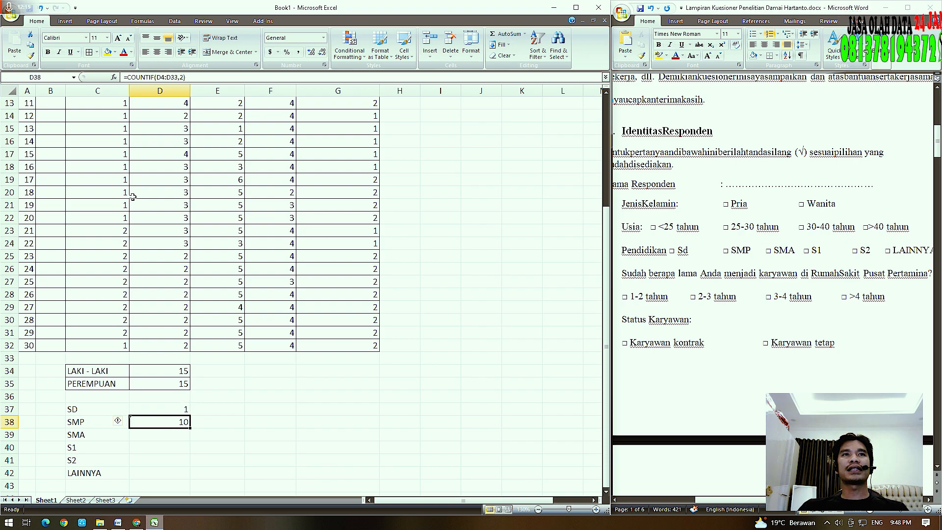
pyautogui.click(159, 77)
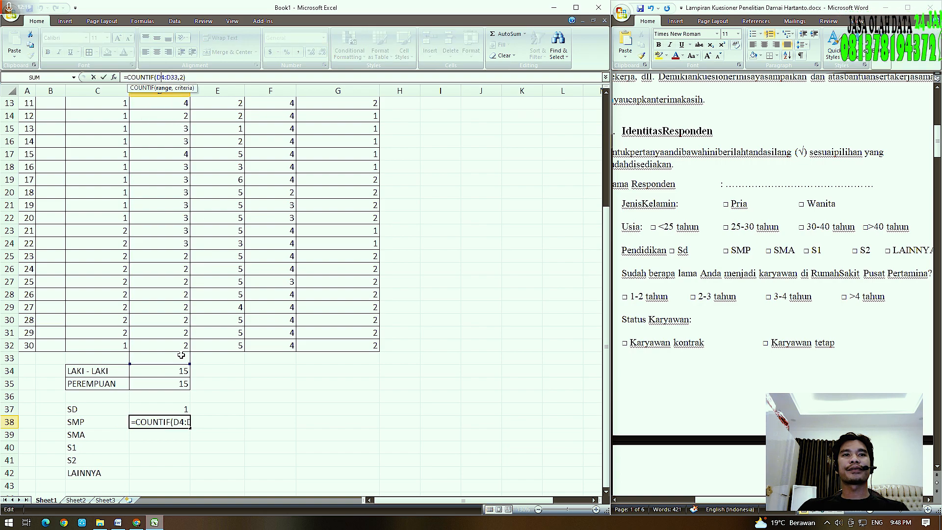
pyautogui.scroll(4, 165, 289)
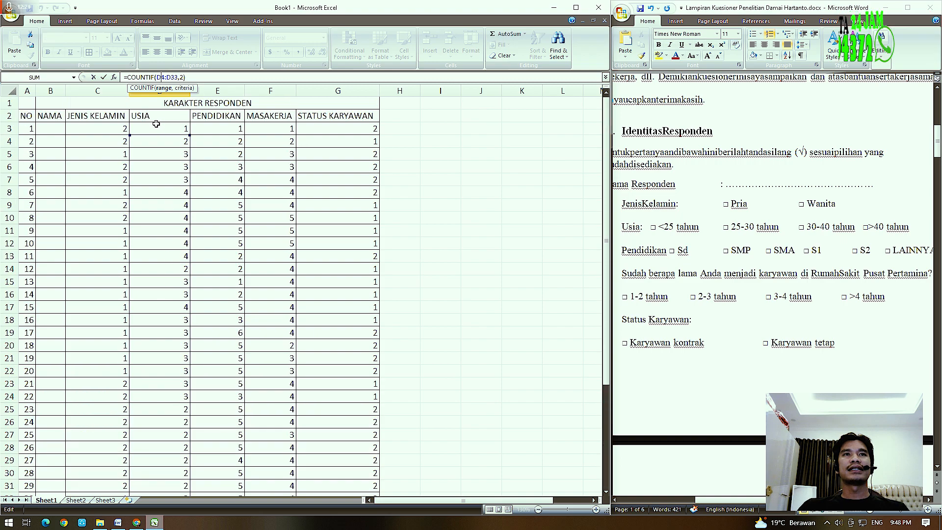
pyautogui.moveTo(162, 135); pyautogui.dragTo(163, 132)
pyautogui.scroll(-6, 163, 196)
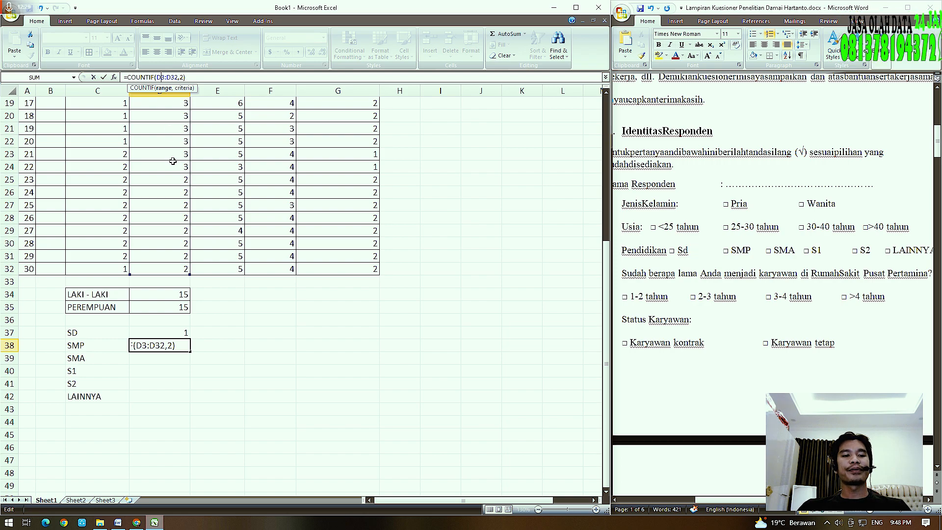
# Make the COUNTIF range in D38 absolute as $D$3:$D$32
pyautogui.press('F4')
pyautogui.press('Right')
pyautogui.press('Right')
pyautogui.press('Right')
pyautogui.press('Right')
pyautogui.press('F4')
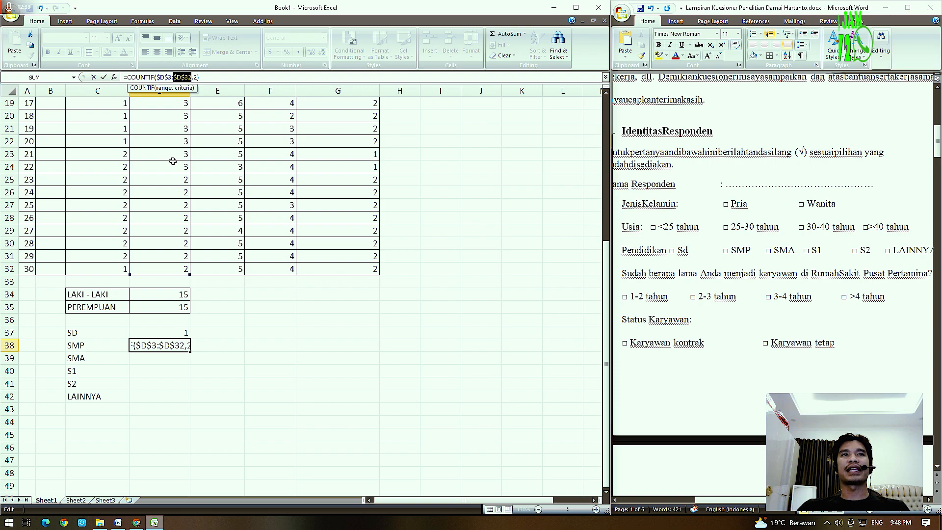
pyautogui.hotkey('ctrl', 'Return')
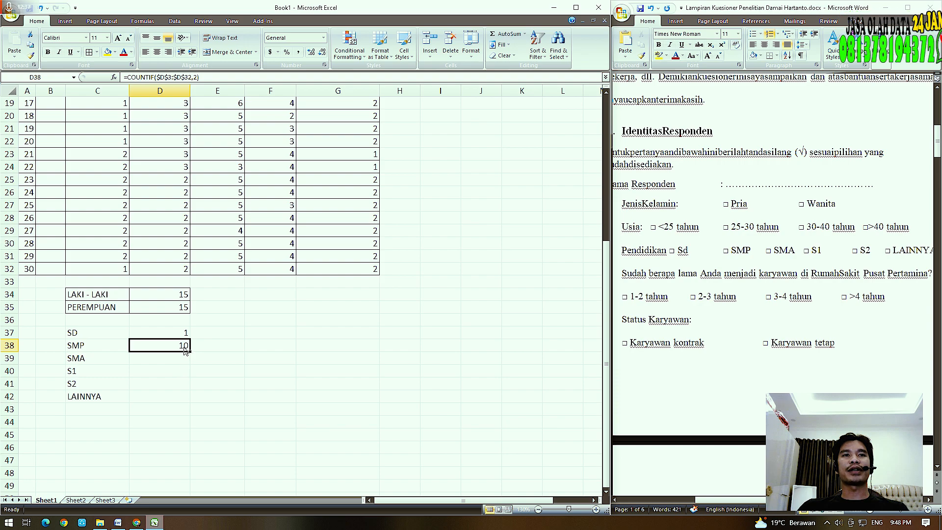
# Fill the COUNTIF formula from D38 into D39, beside SMA, and set its criterion to 3
pyautogui.moveTo(189, 352); pyautogui.dragTo(191, 365)
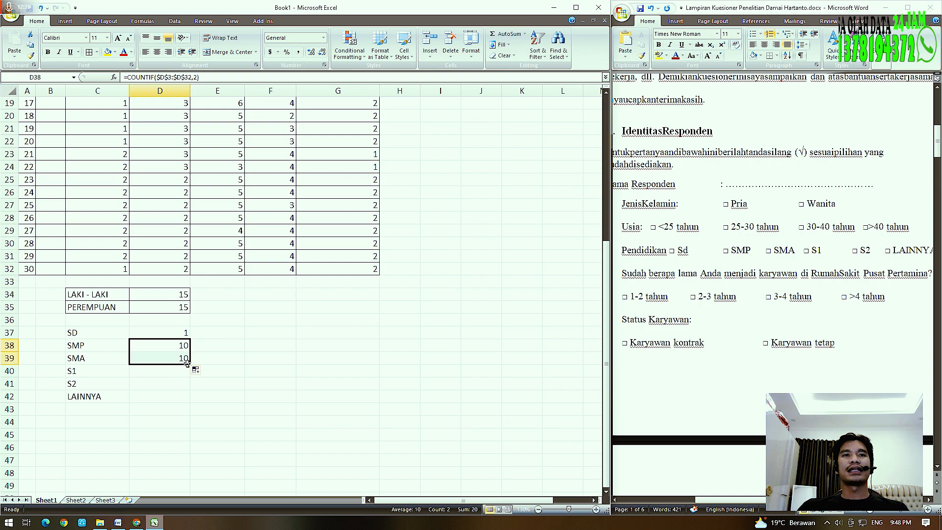
pyautogui.click(181, 361)
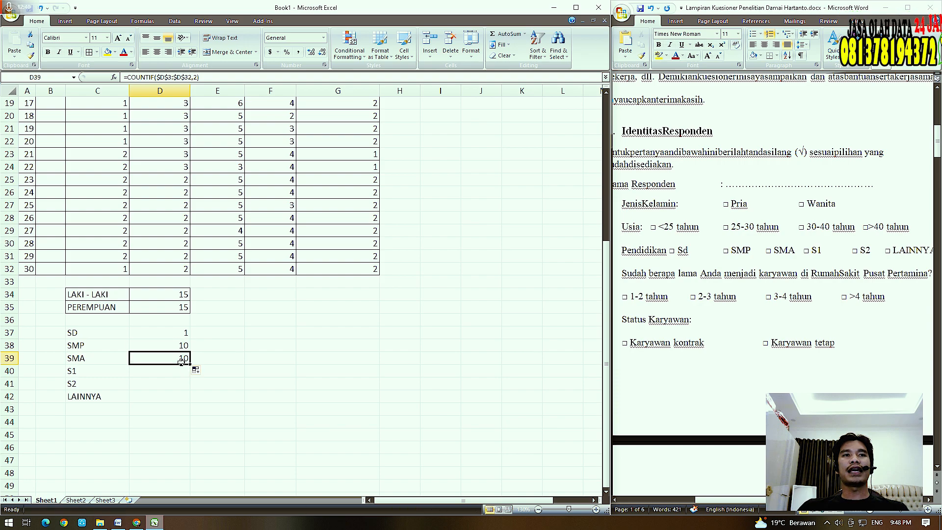
pyautogui.click(196, 78)
pyautogui.press('BackSpace')
pyautogui.write('3')
pyautogui.press('Return')
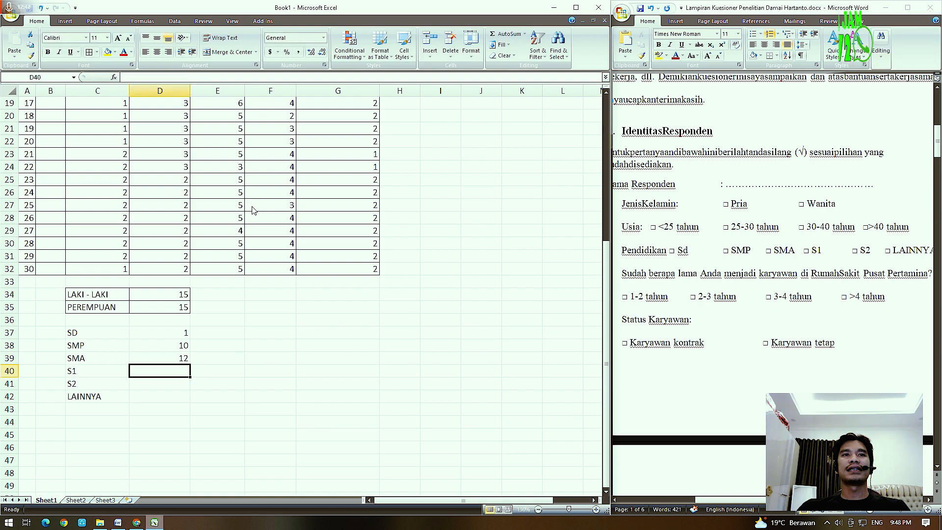
# Copy the COUNTIF formula from D39 into D40, beside S1, and set its criterion to 4
pyautogui.press('Up')
pyautogui.press('Down')
pyautogui.press('Up')
pyautogui.hotkey('ctrl', 'c')
pyautogui.press('Down')
pyautogui.hotkey('ctrl', 'v')
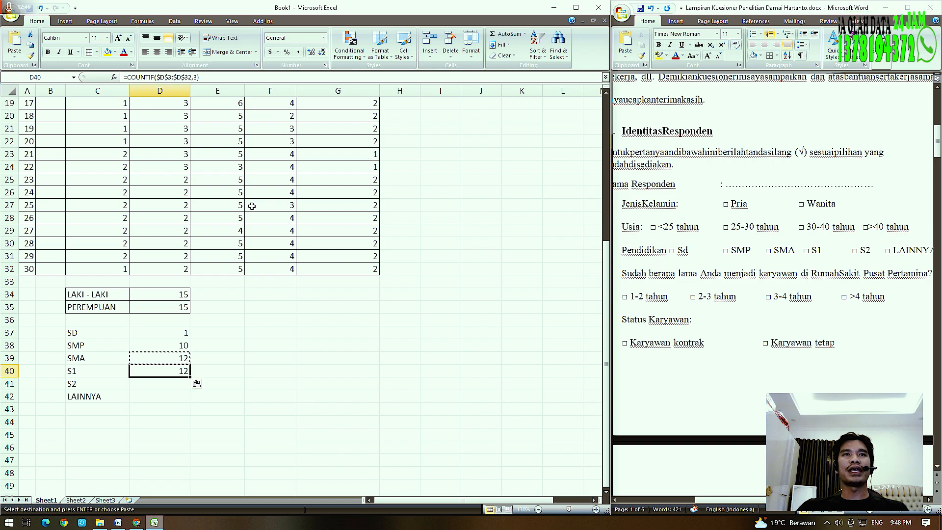
pyautogui.click(197, 78)
pyautogui.hotkey('shift', 'Left')
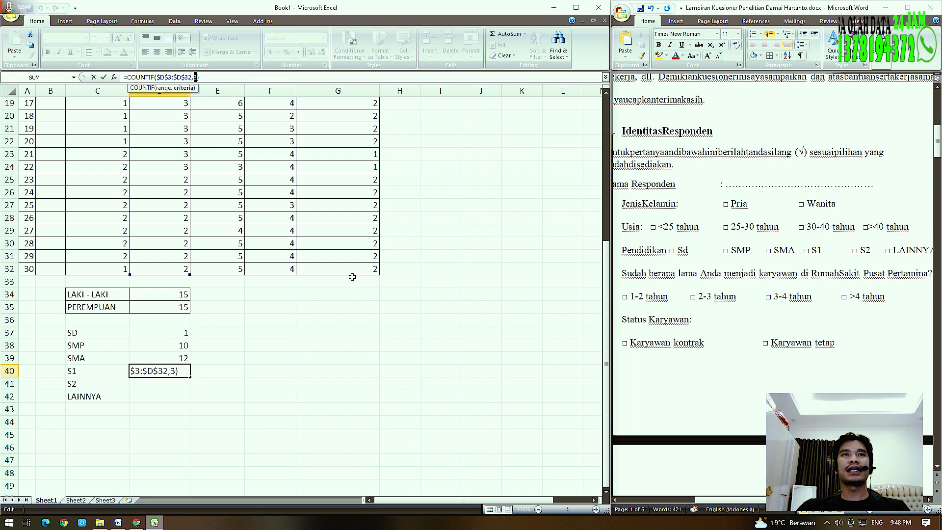
pyautogui.write('4')
pyautogui.press('Return')
# Copy the COUNTIF formula from D40 into D41, beside S2, and set its criterion to 5
pyautogui.press('Up')
pyautogui.hotkey('ctrl', 'c')
pyautogui.click(168, 384)
pyautogui.hotkey('ctrl', 'v')
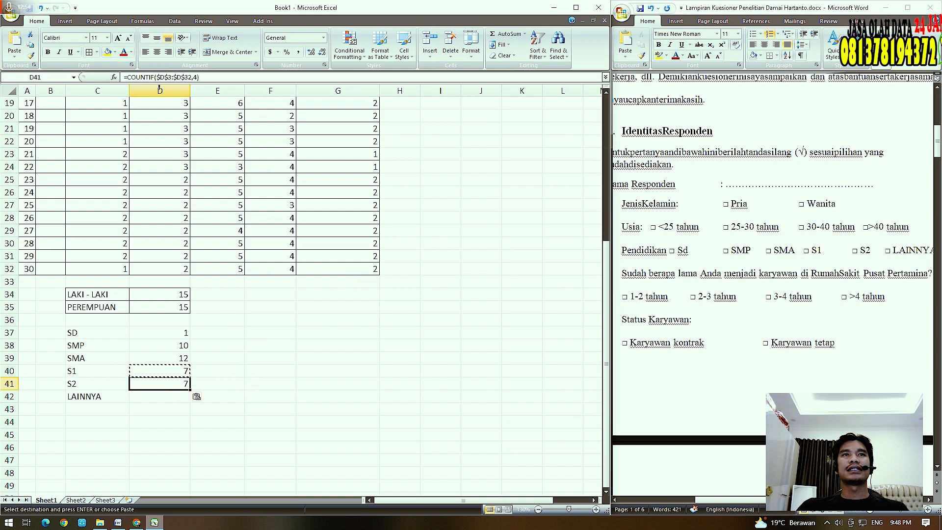
pyautogui.click(192, 78)
pyautogui.press('Right')
pyautogui.hotkey('shift', 'Right')
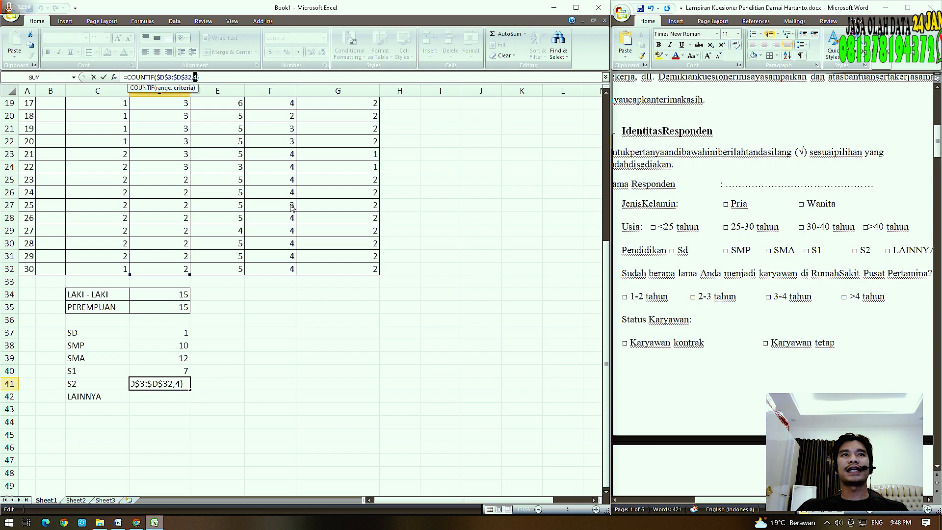
pyautogui.write('5')
pyautogui.hotkey('ctrl', 'Return')
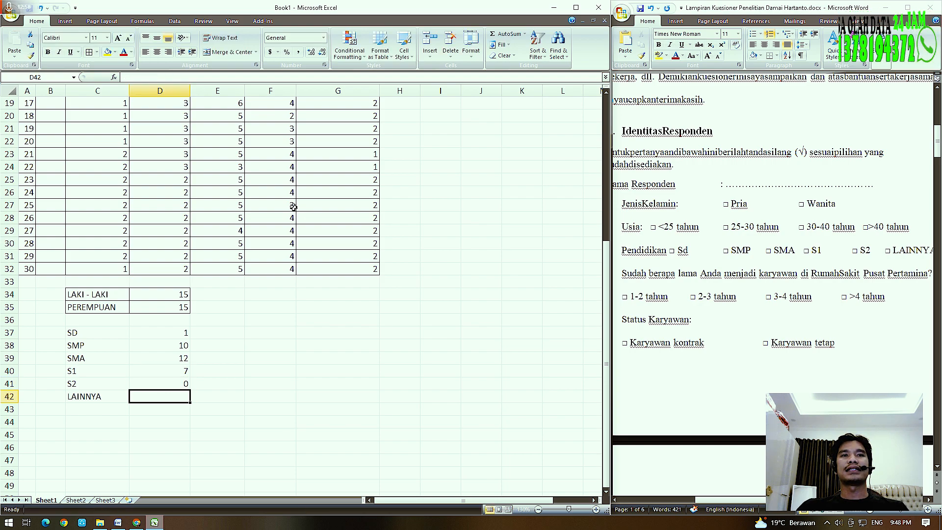
# Replace the SD label in C37 with the age group "< 25 TAHUN"
pyautogui.scroll(6, 250, 222)
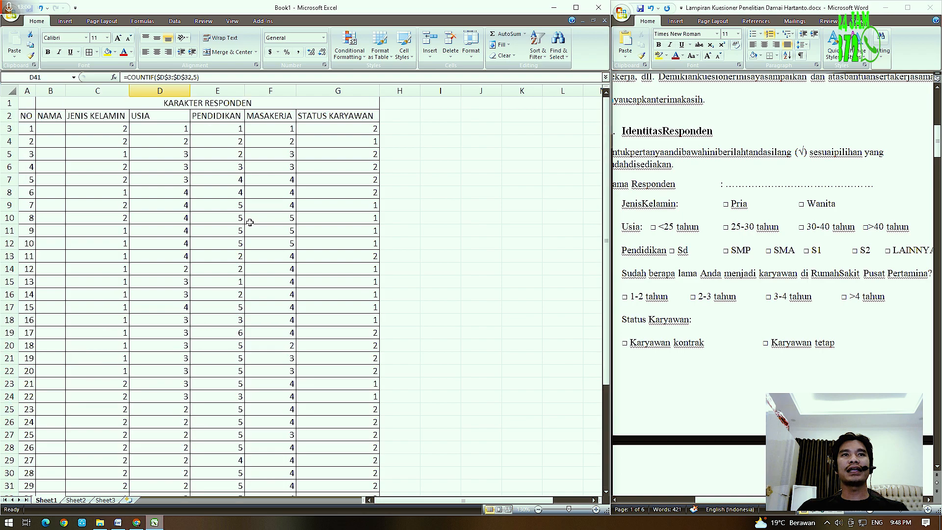
pyautogui.scroll(-3, 250, 222)
pyautogui.scroll(3, 250, 222)
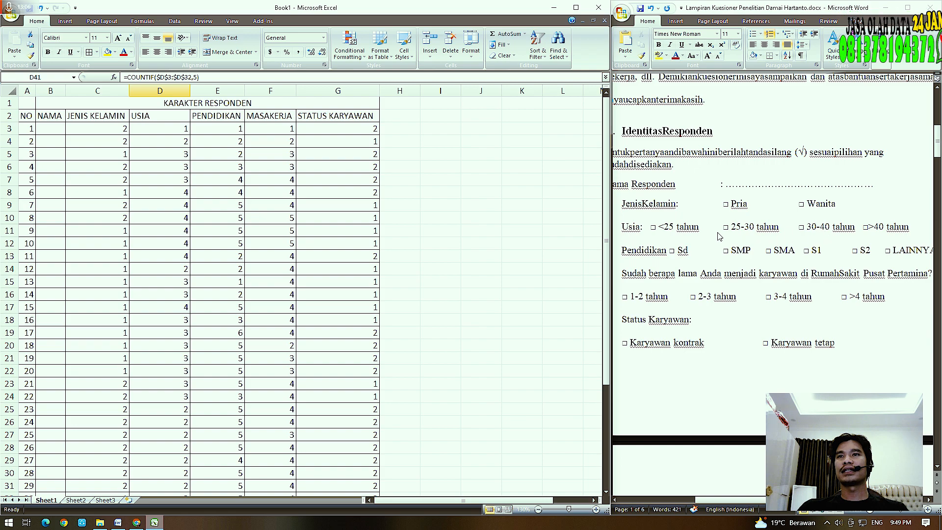
pyautogui.scroll(-4, 403, 332)
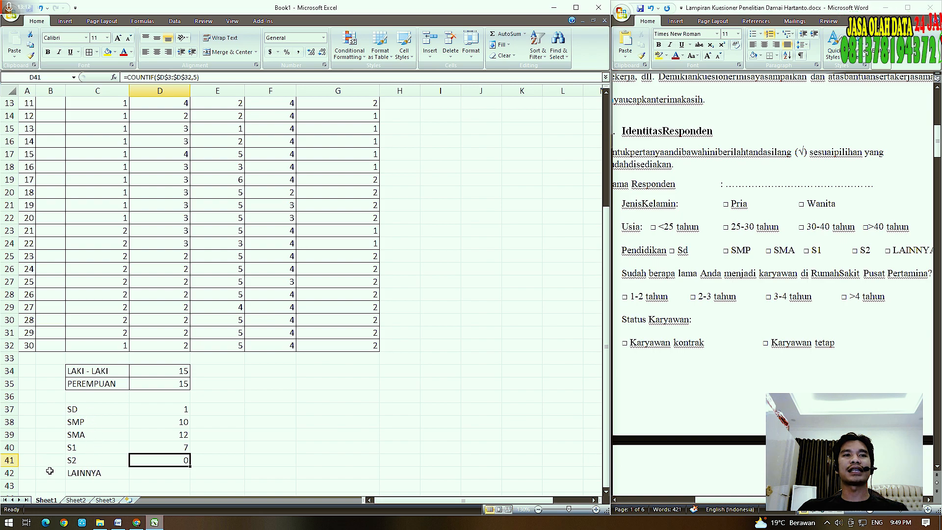
pyautogui.click(74, 413)
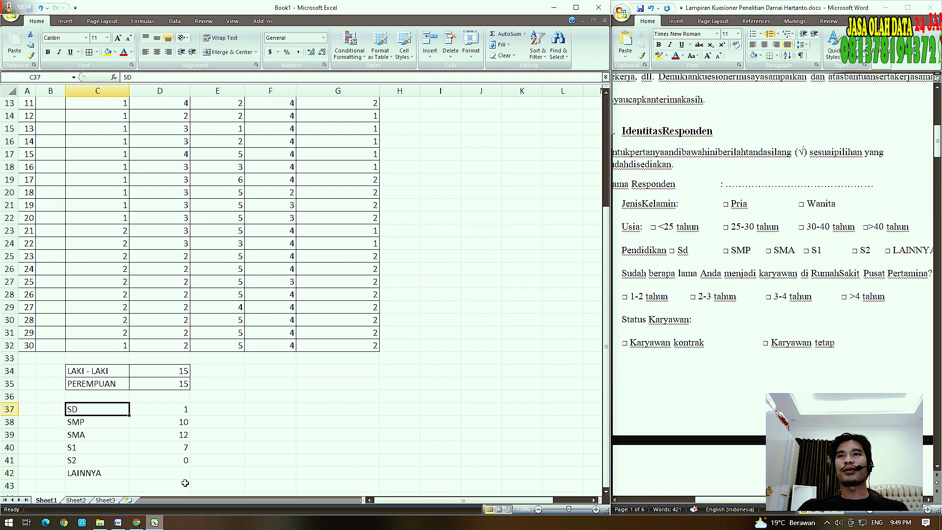
pyautogui.press('BackSpace')
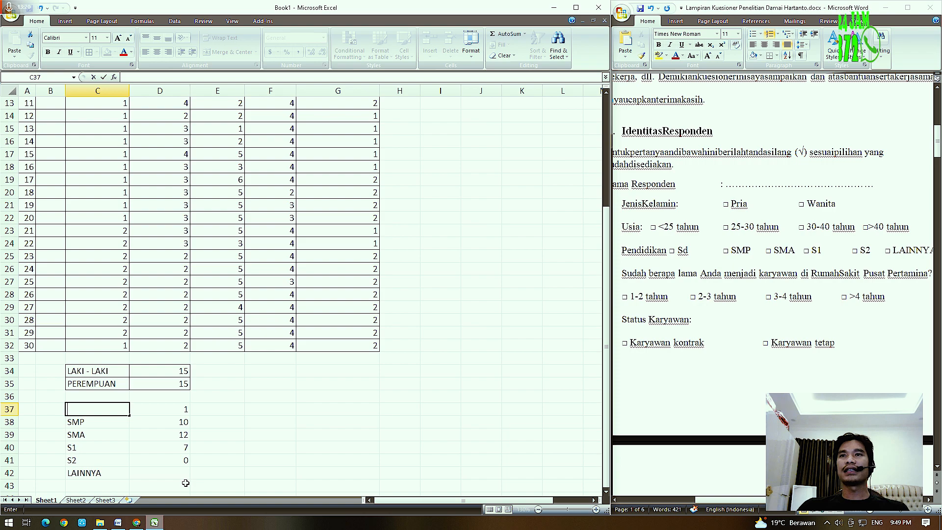
pyautogui.click(669, 228)
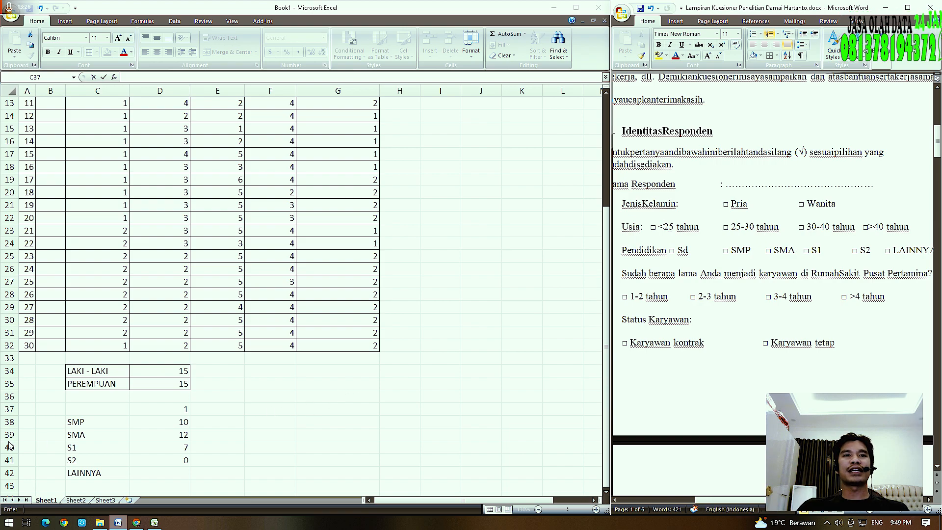
pyautogui.click(76, 411)
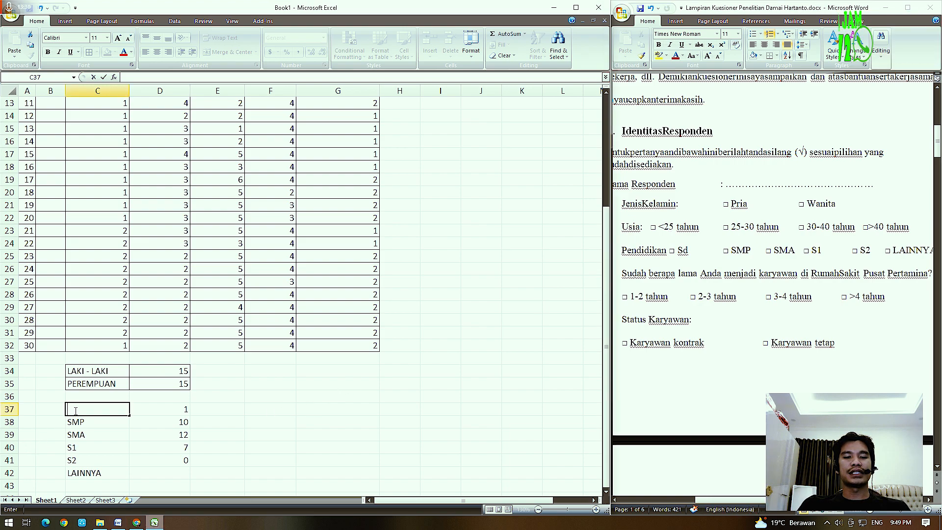
pyautogui.write('<')
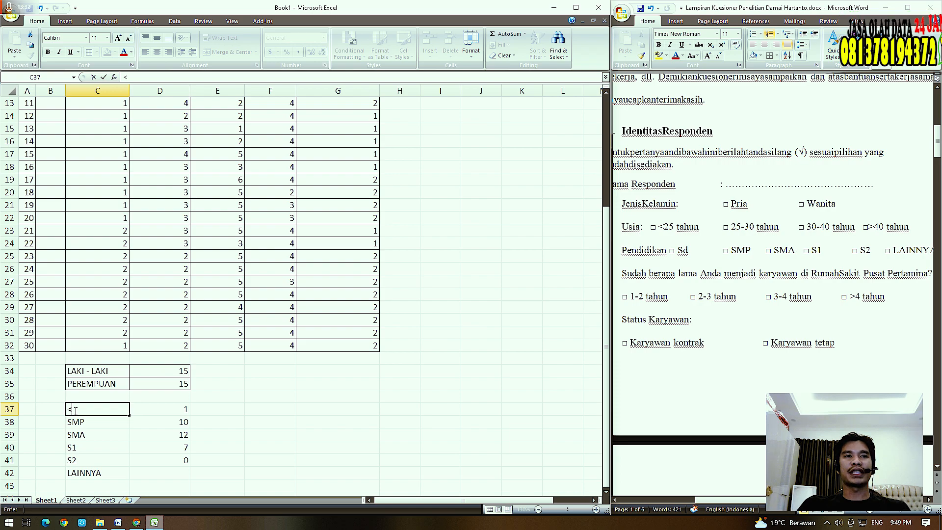
pyautogui.write(' 25 TAHUN')
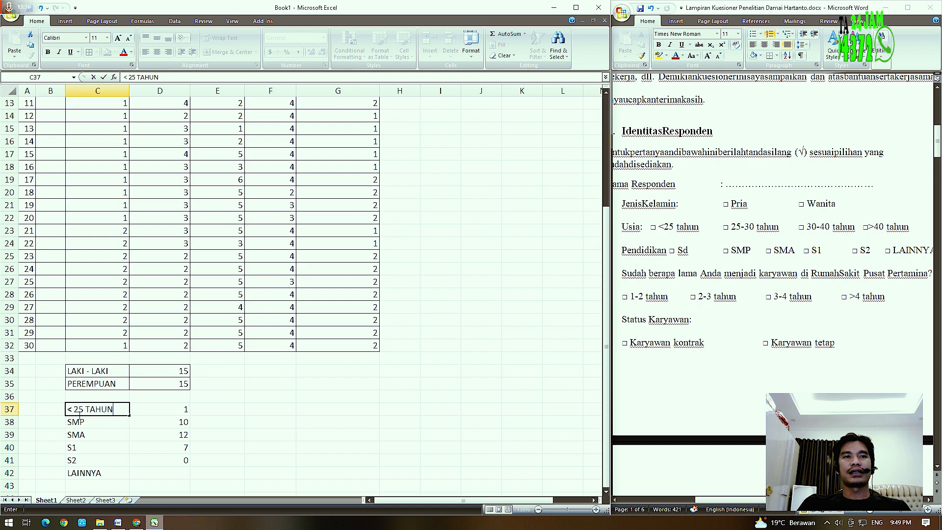
pyautogui.press('Return')
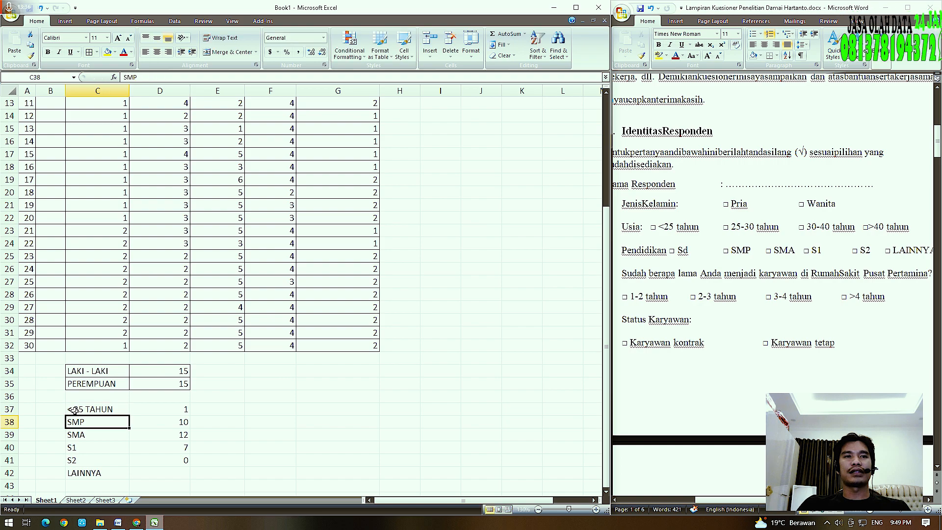
# Relabel C38 as "25 - 30 TAHUN" and C39 as "30 - 40 TAHUN"
pyautogui.write('2')
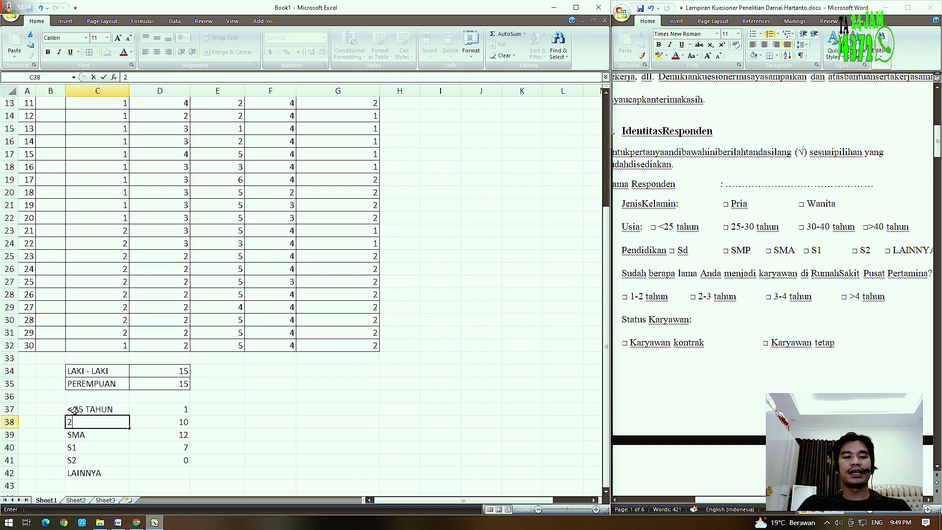
pyautogui.write('5 - 30 TAHUN')
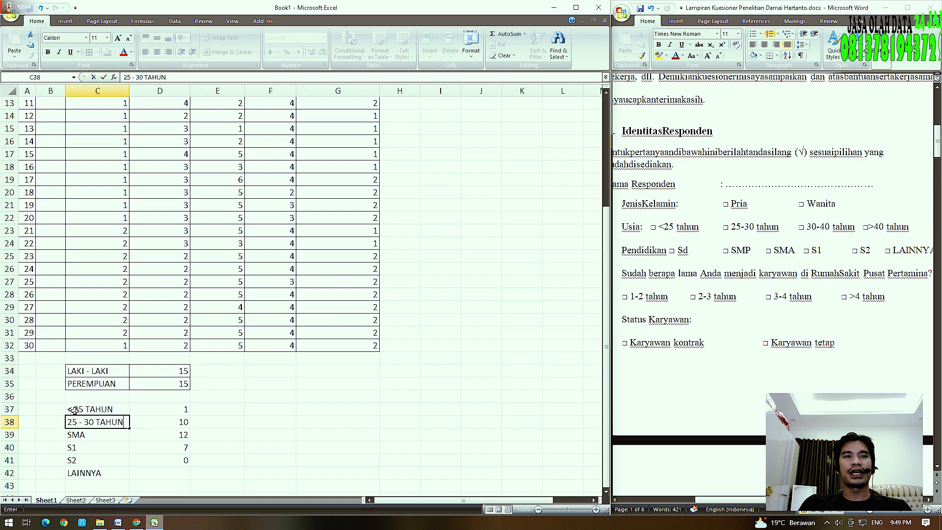
pyautogui.press('Return')
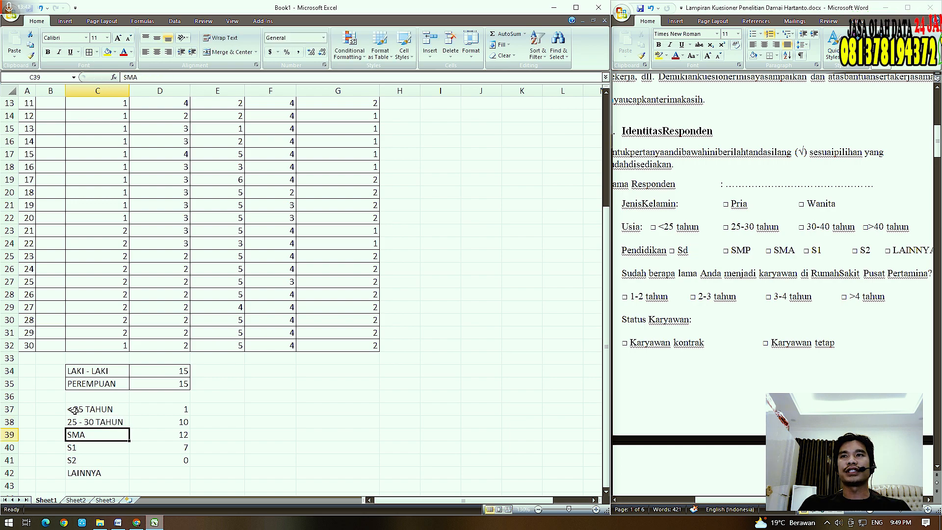
pyautogui.write('30 -')
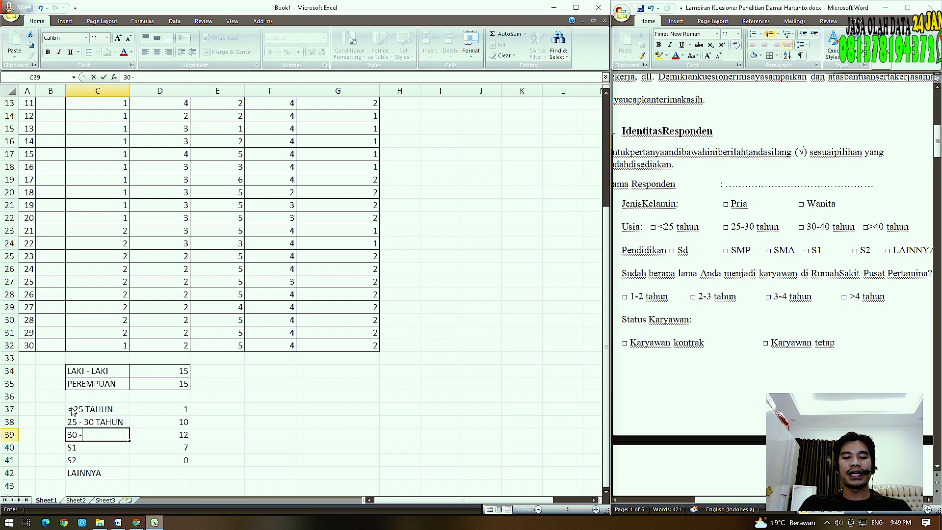
pyautogui.write(' 40 TAHUN')
pyautogui.press('Return')
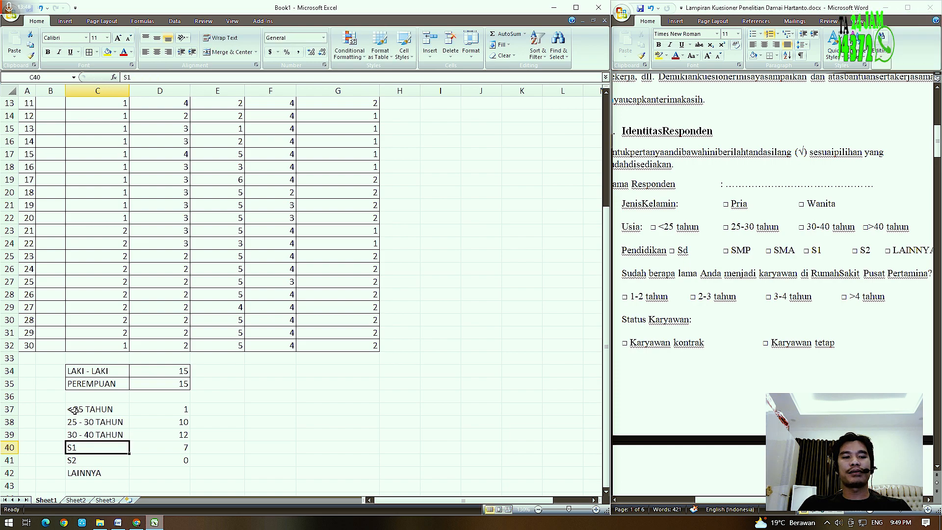
# Replace the S1 label in C40 with ">40 TAHUN"
pyautogui.write('>')
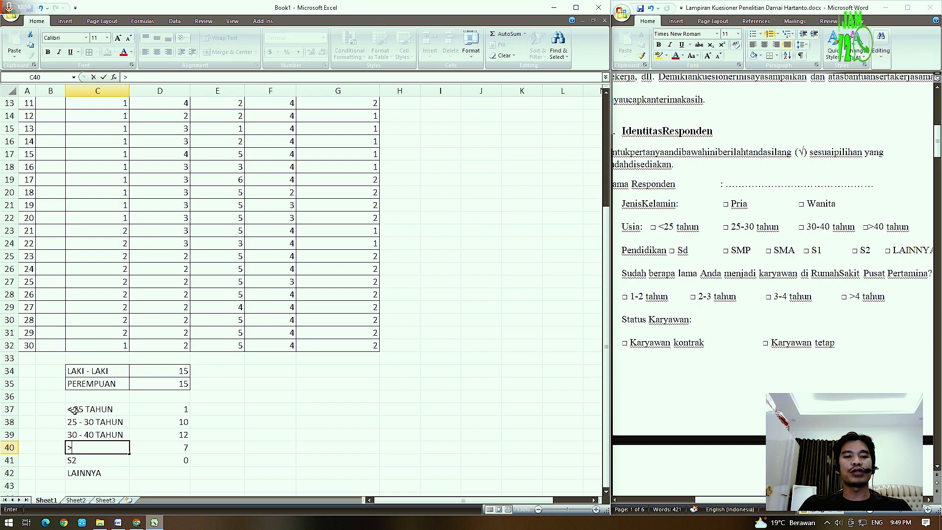
pyautogui.write('40 TAH')
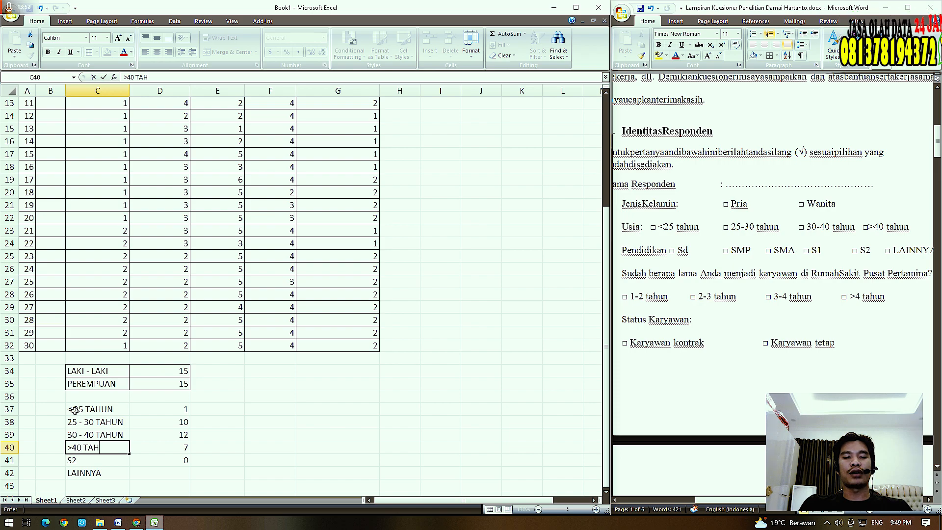
pyautogui.write('UN')
pyautogui.press('Return')
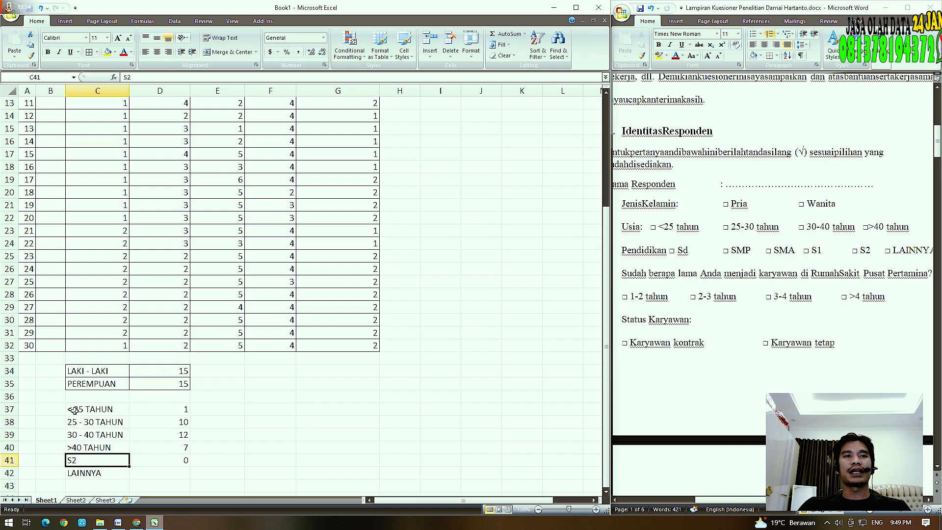
# Clear the leftover S2 and LAINNYA labels from C41 and C42
pyautogui.hotkey('shift', 'Down')
pyautogui.press('Delete')
pyautogui.press('Right')
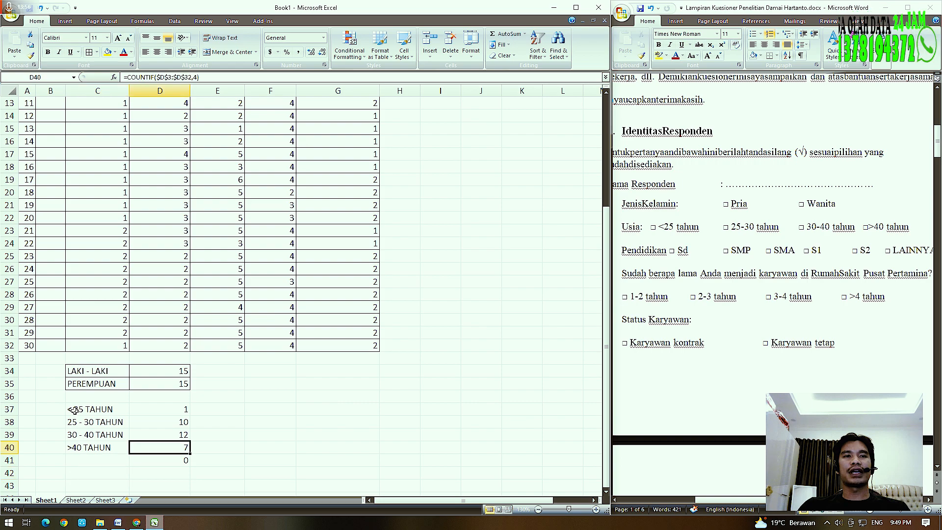
# Replace the leftover count in D41 with the total =SUM(D37:D40)
pyautogui.press('Delete')
pyautogui.press('Left')
pyautogui.press('Right')
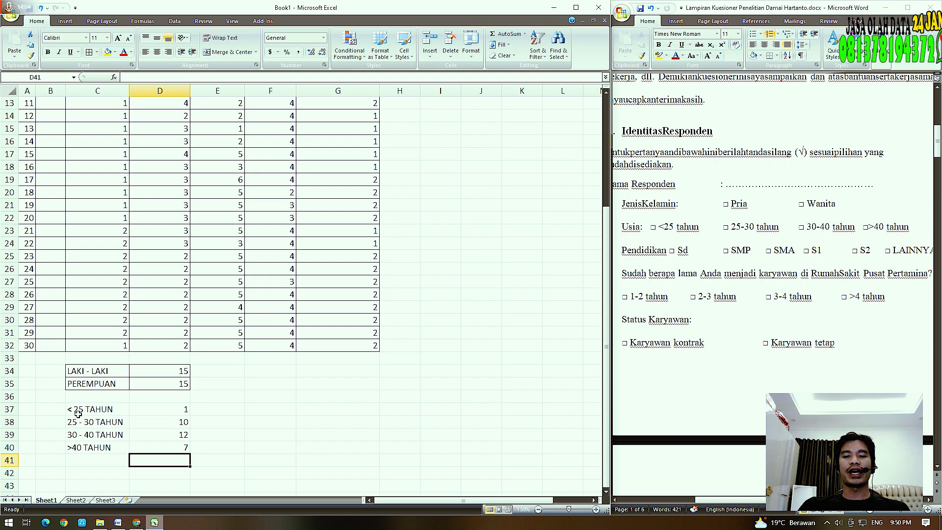
pyautogui.hotkey('alt', '=')
pyautogui.hotkey('ctrl', 'Return')
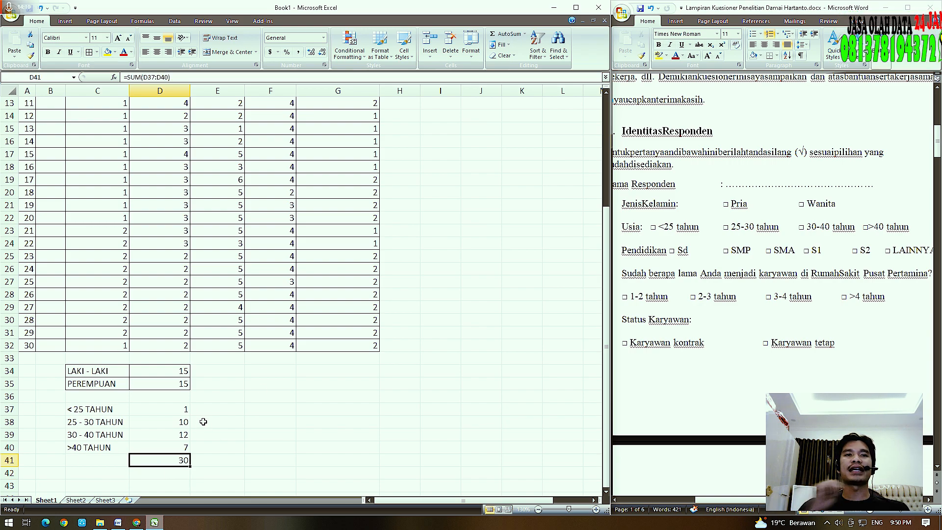
# Apply borders around every cell of the age group table in C37:D40
pyautogui.click(86, 406)
pyautogui.keyDown('shift'); pyautogui.click(161, 461); pyautogui.keyUp('shift')
pyautogui.moveTo(106, 412); pyautogui.dragTo(163, 448)
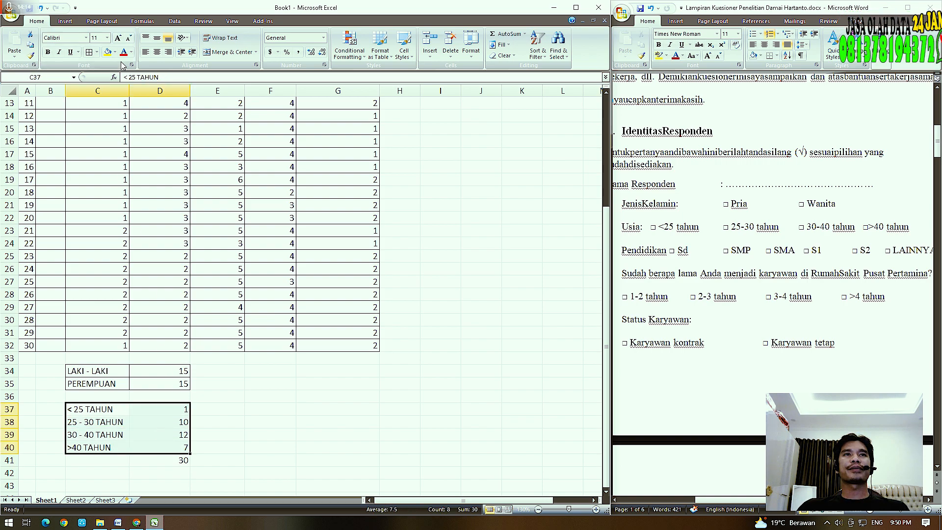
pyautogui.click(89, 52)
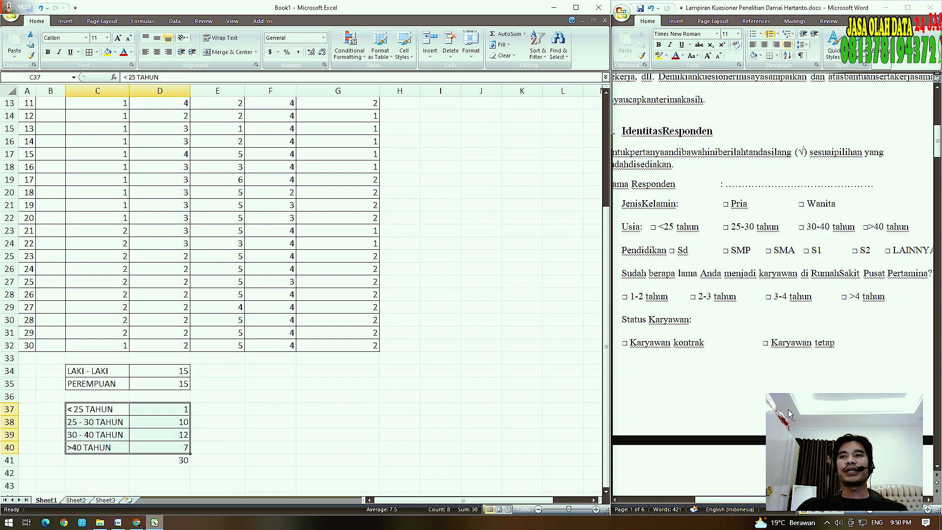
pyautogui.click(202, 410)
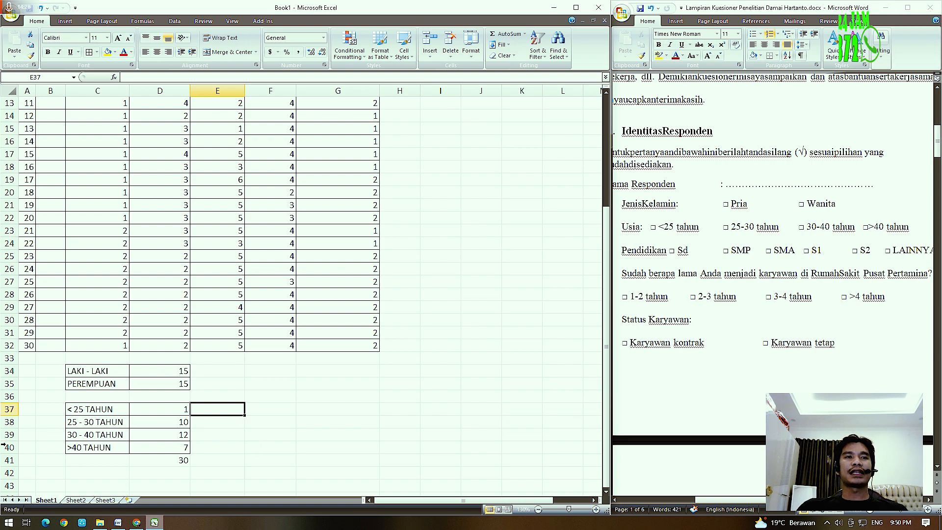
# Insert a blank row above the "< 25 TAHUN" row for the table headings
pyautogui.click(10, 410)
pyautogui.rightClick(12, 411)
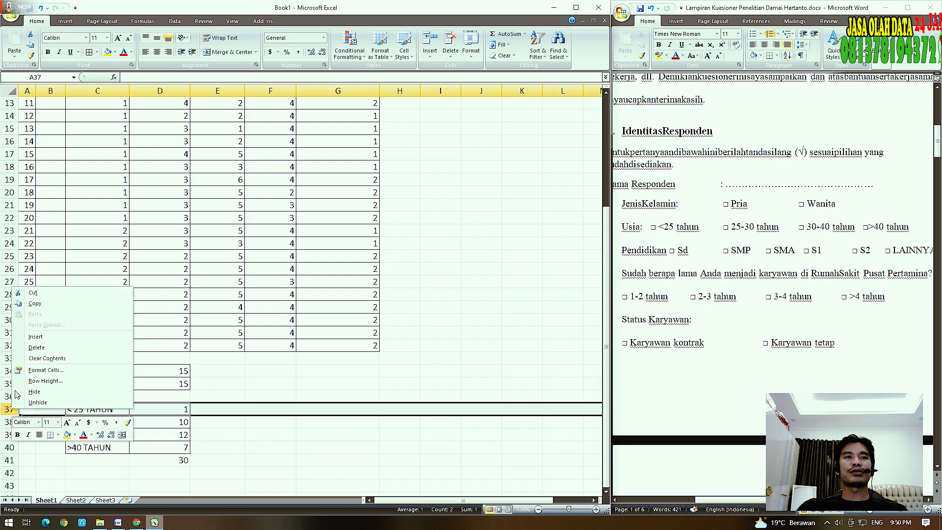
pyautogui.click(35, 337)
pyautogui.click(201, 421)
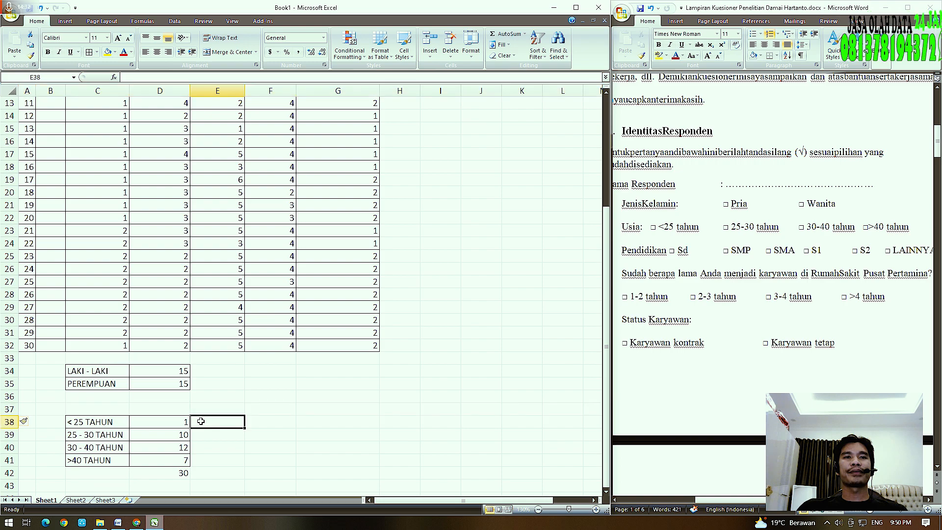
# Enter the column headings USIA, F and % in C37, D37 and E37
pyautogui.click(117, 412)
pyautogui.write('USIA')
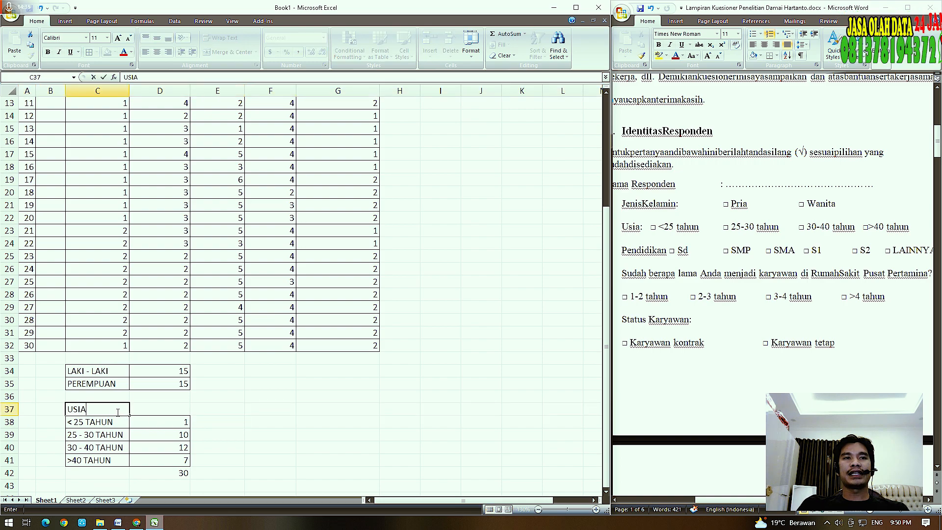
pyautogui.press('Tab')
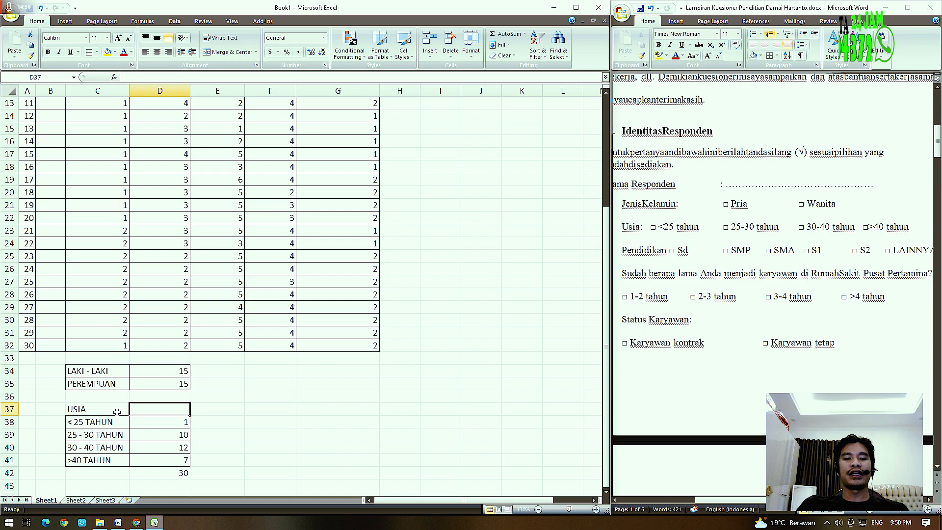
pyautogui.write('F')
pyautogui.press('Tab')
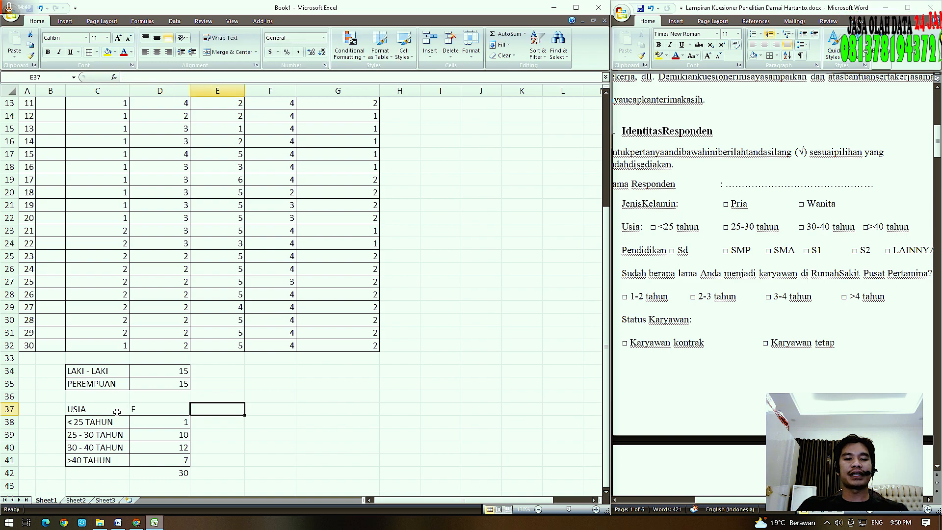
pyautogui.write('5')
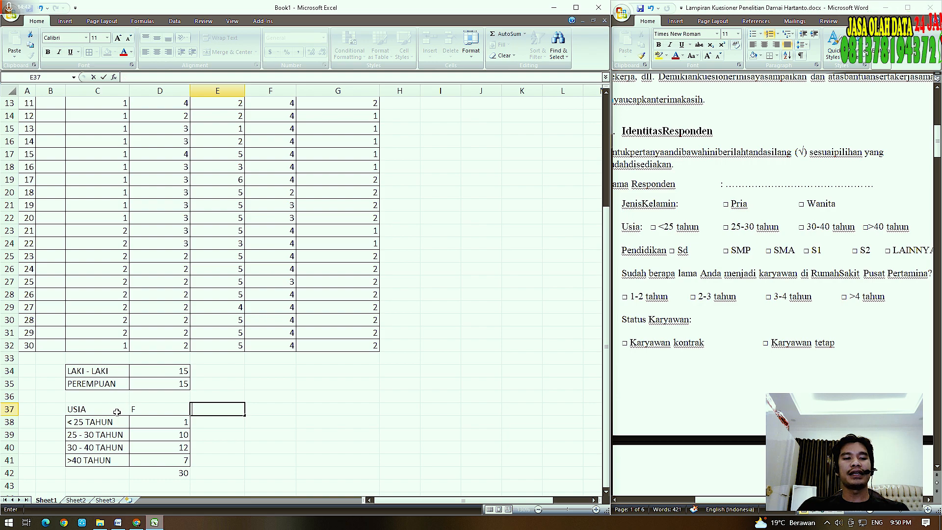
pyautogui.press('BackSpace')
pyautogui.write('%')
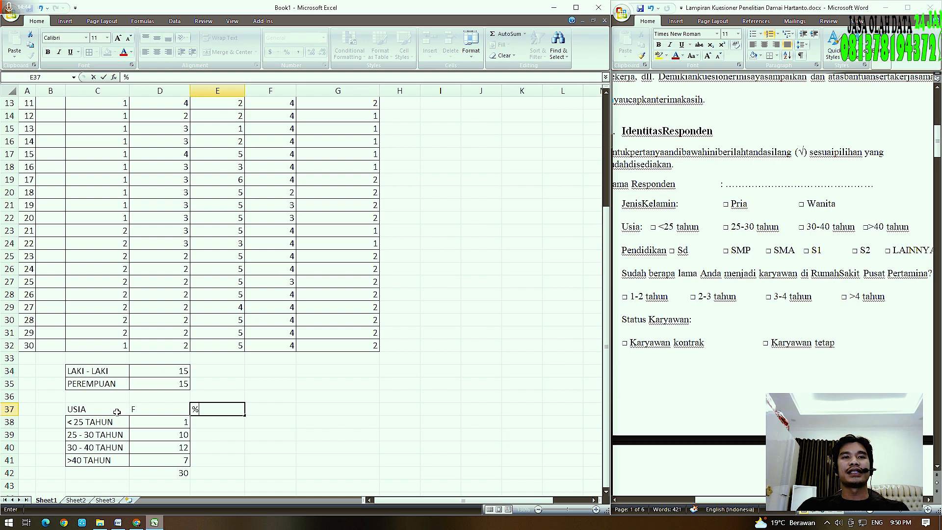
pyautogui.press('Return')
# Enter the percentage formula =(D38/30)/100 in E38 for the "< 25 TAHUN" row
pyautogui.press('Right')
pyautogui.press('Right')
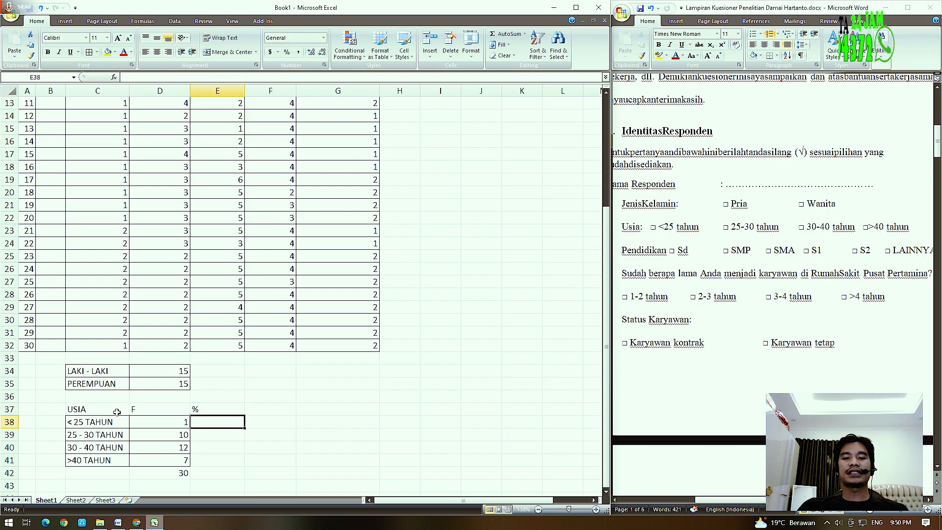
pyautogui.write('=(')
pyautogui.click(133, 423)
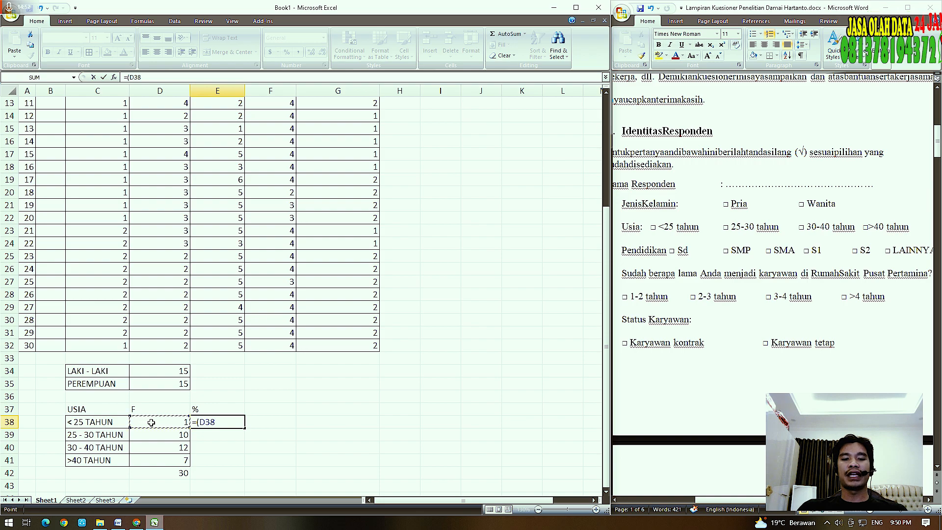
pyautogui.write('/30')
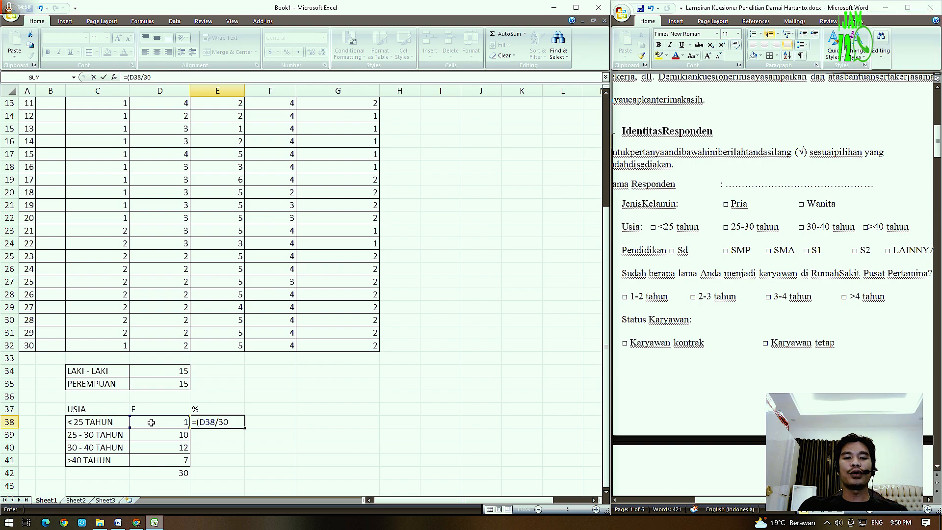
pyautogui.write('/')
pyautogui.press('BackSpace')
pyautogui.write(')/100')
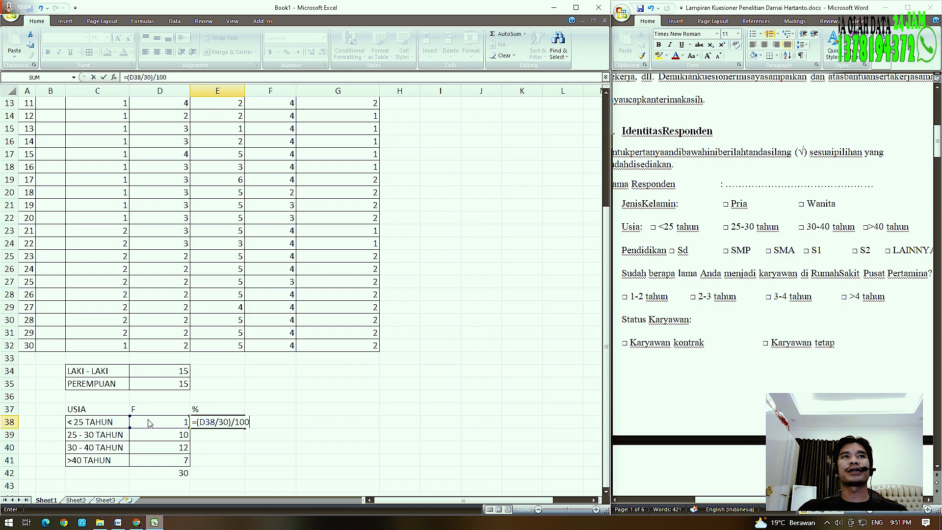
pyautogui.press('Return')
pyautogui.press('Up')
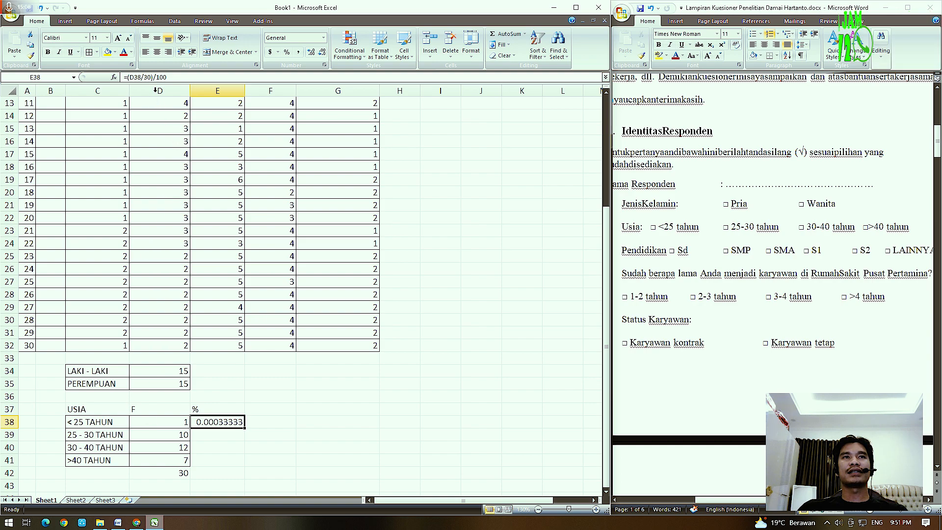
# Correct the formula in E38 to =(D38/30)*100
pyautogui.click(155, 77)
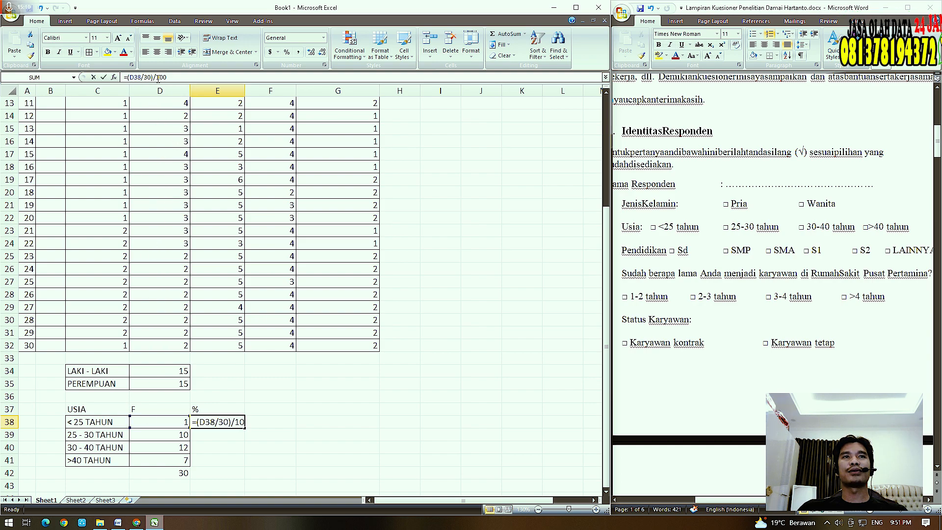
pyautogui.write('*')
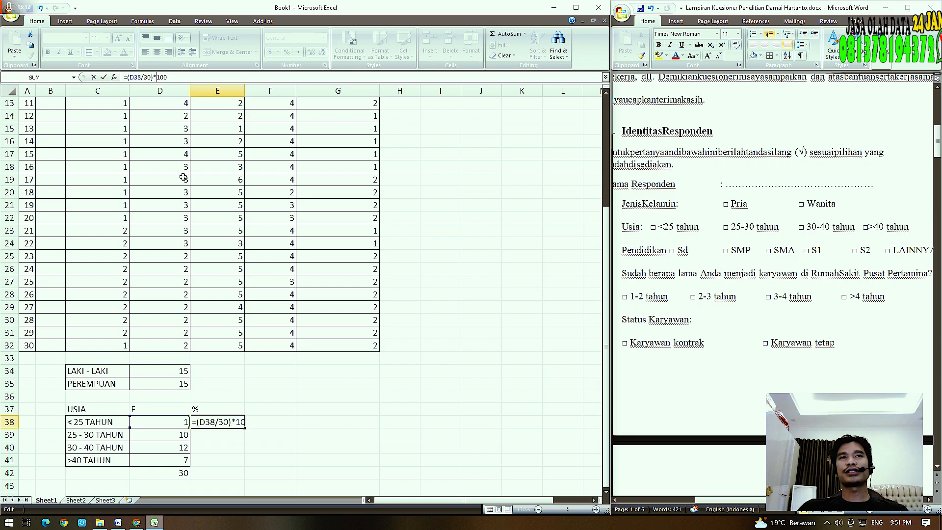
pyautogui.hotkey('ctrl', 'Return')
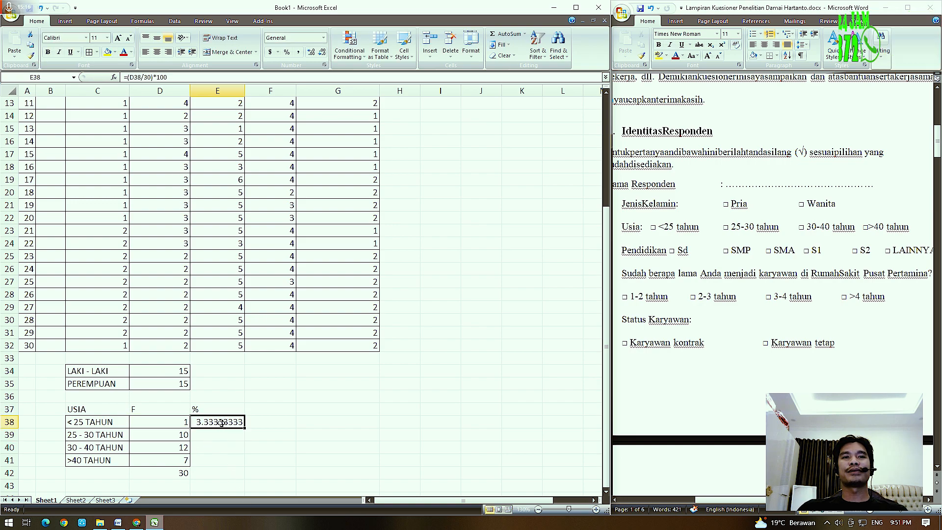
# Format E38 as Number with 0 decimal places
pyautogui.click(325, 65)
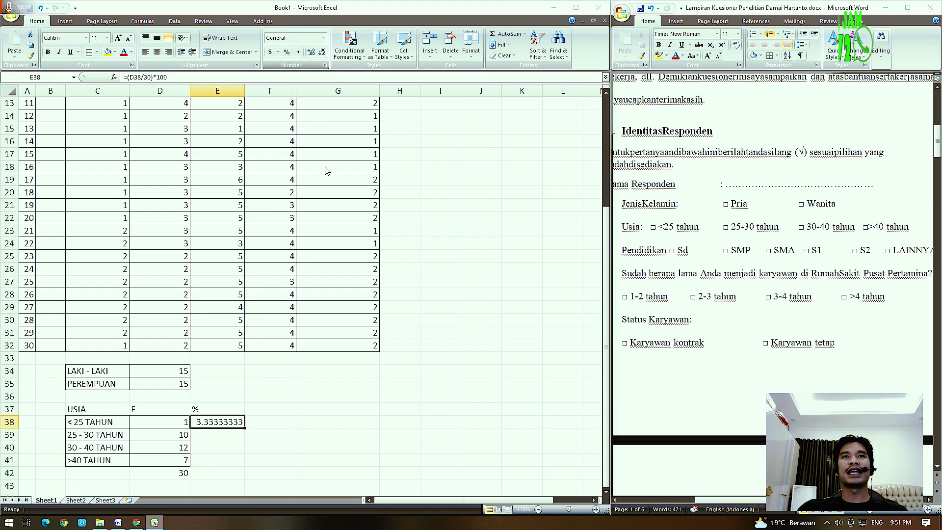
pyautogui.click(355, 182)
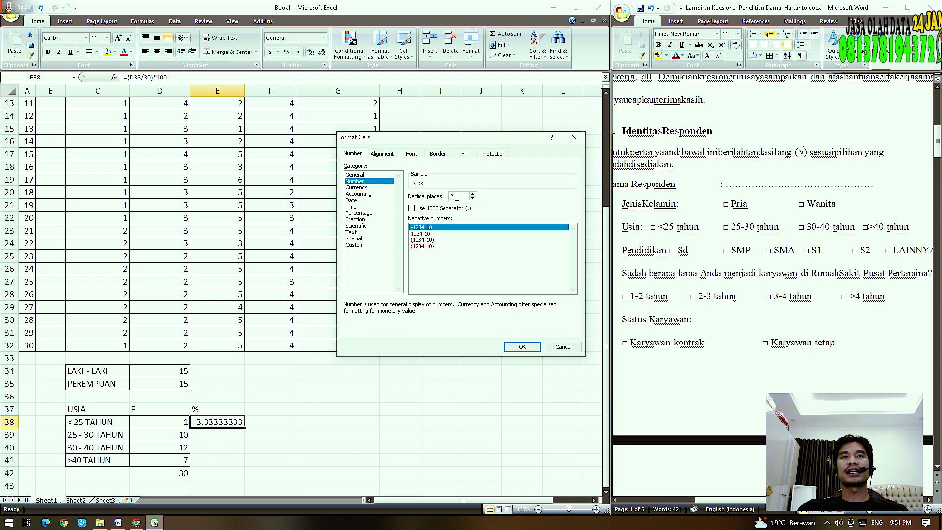
pyautogui.doubleClick(457, 196)
pyautogui.write('0')
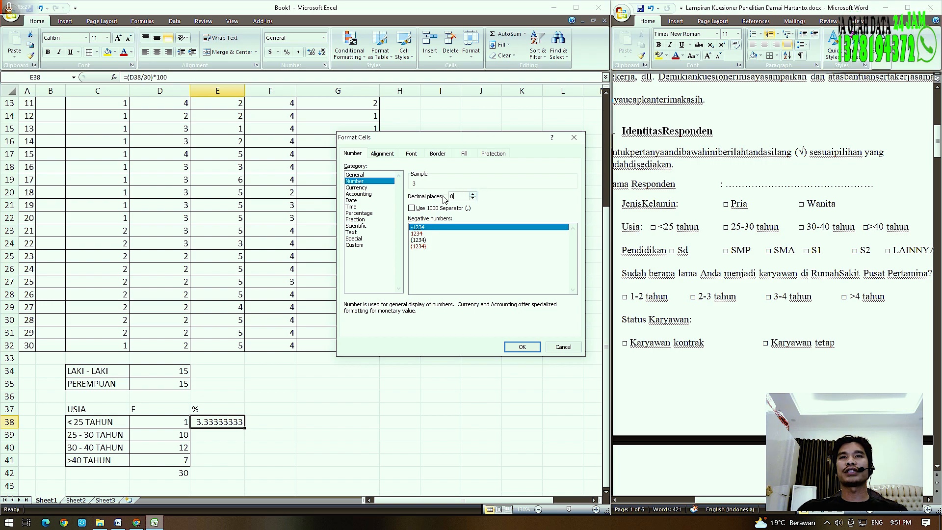
pyautogui.click(532, 349)
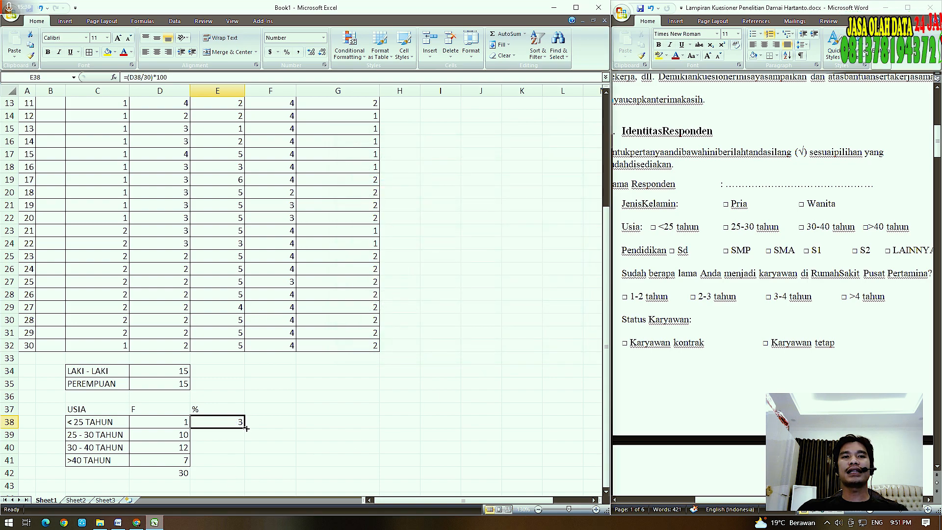
# Fill the percentage formula from E38 down to E41 and extend the D42 total across to E42
pyautogui.moveTo(246, 428); pyautogui.dragTo(246, 465)
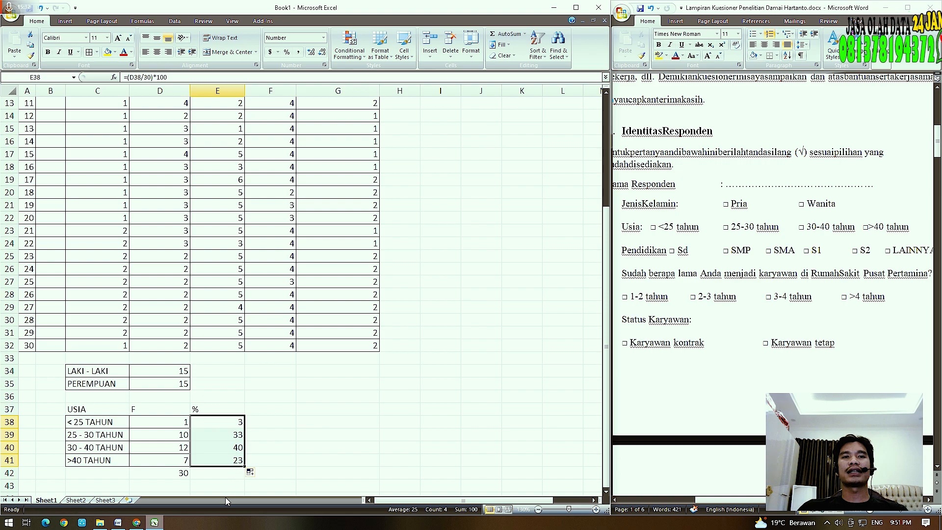
pyautogui.click(182, 474)
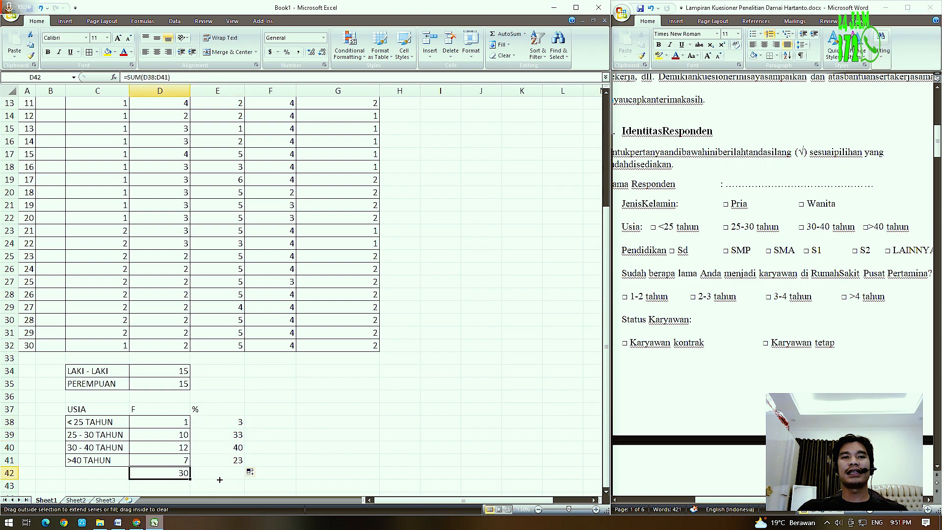
pyautogui.moveTo(217, 479); pyautogui.dragTo(231, 475)
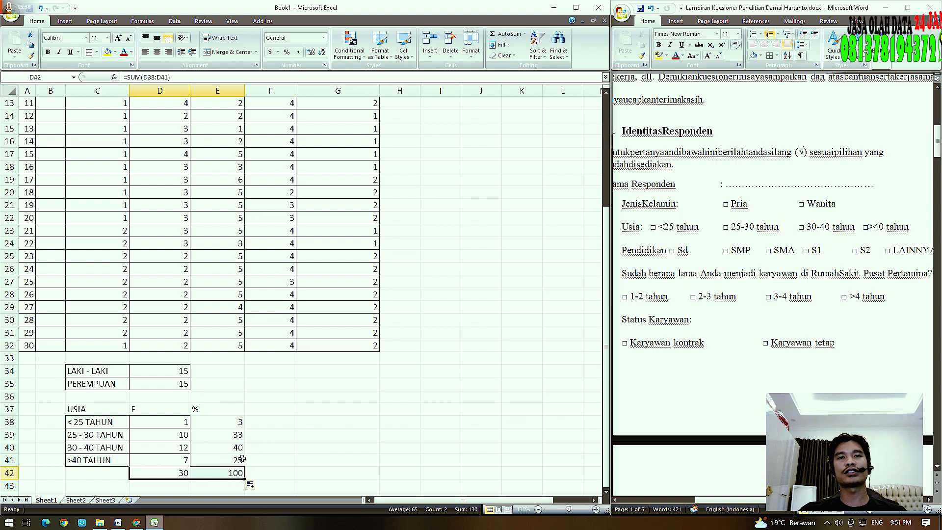
# Apply borders around every cell of the age table in C37:E41, including its heading row and percentage column
pyautogui.click(218, 448)
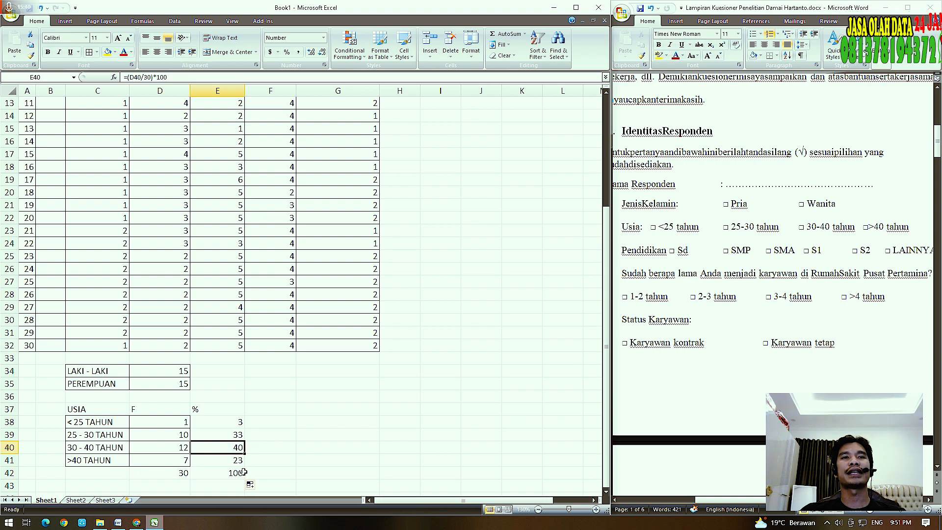
pyautogui.moveTo(85, 411); pyautogui.dragTo(227, 462)
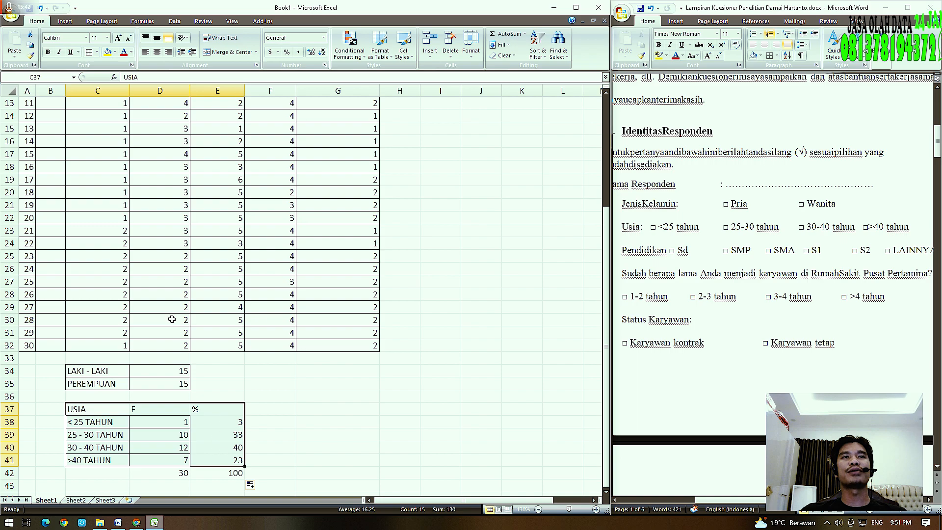
pyautogui.click(88, 52)
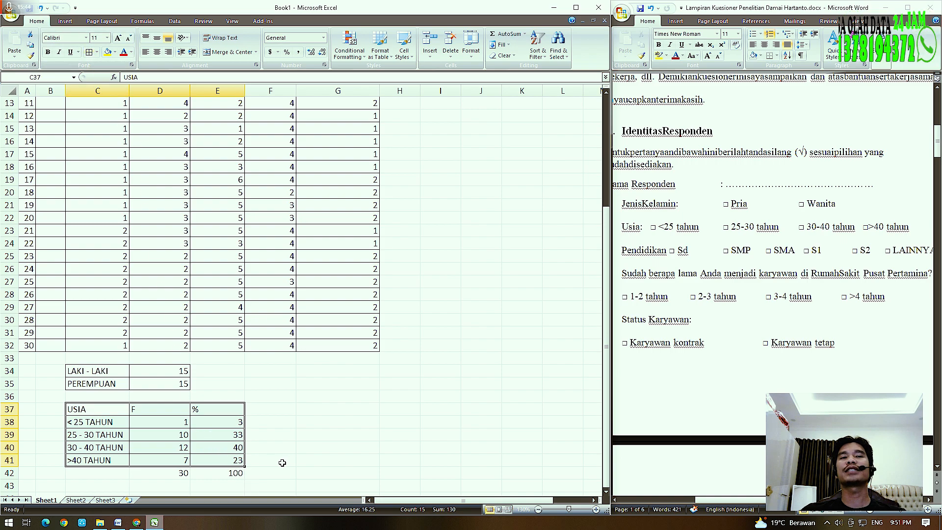
pyautogui.scroll(4, 282, 462)
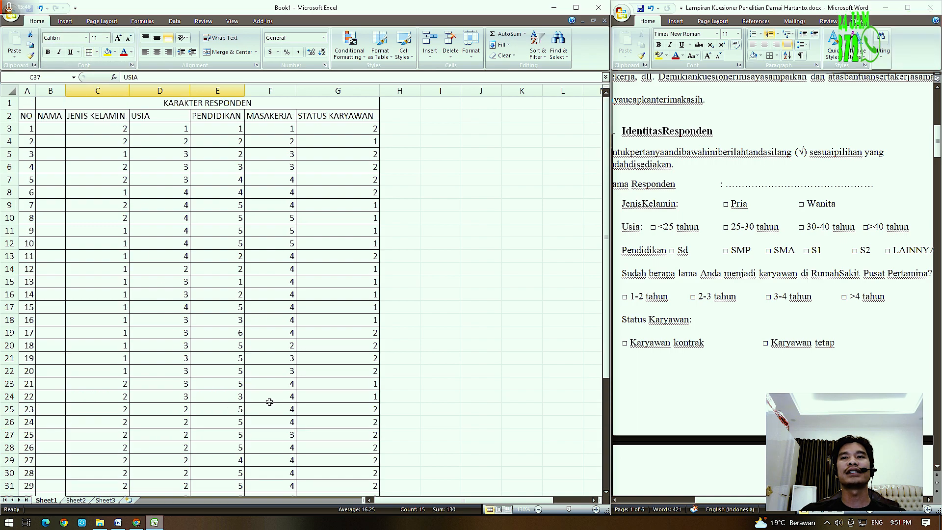
pyautogui.scroll(-1, 285, 122)
pyautogui.scroll(1, 284, 123)
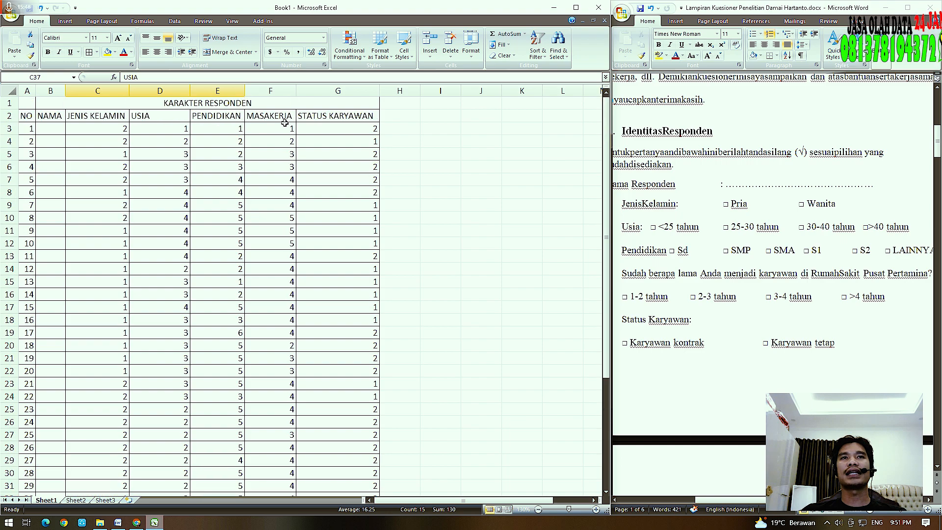
pyautogui.scroll(-3, 302, 128)
pyautogui.scroll(-2, 302, 128)
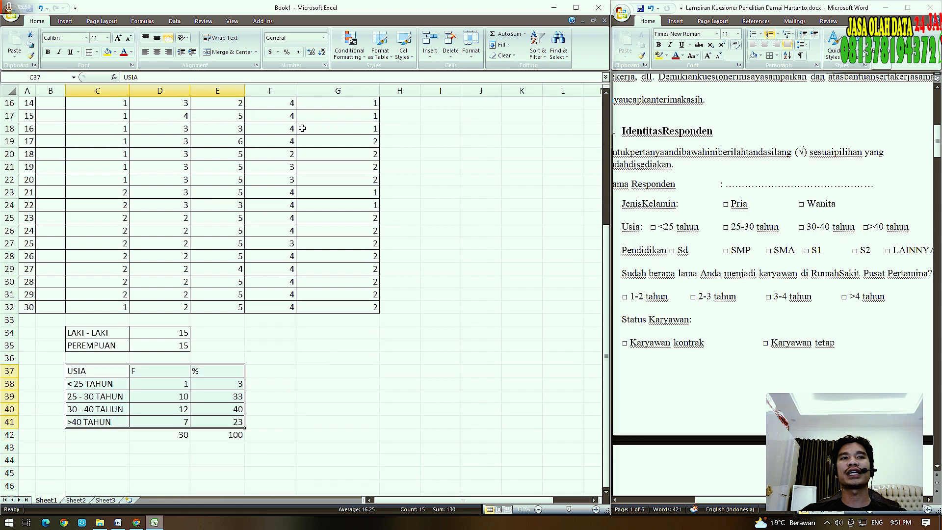
pyautogui.scroll(5, 302, 129)
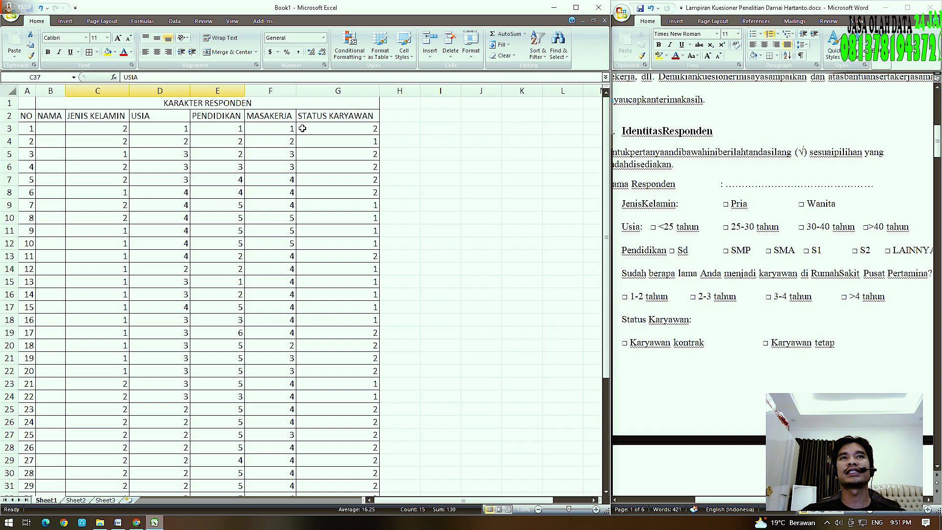